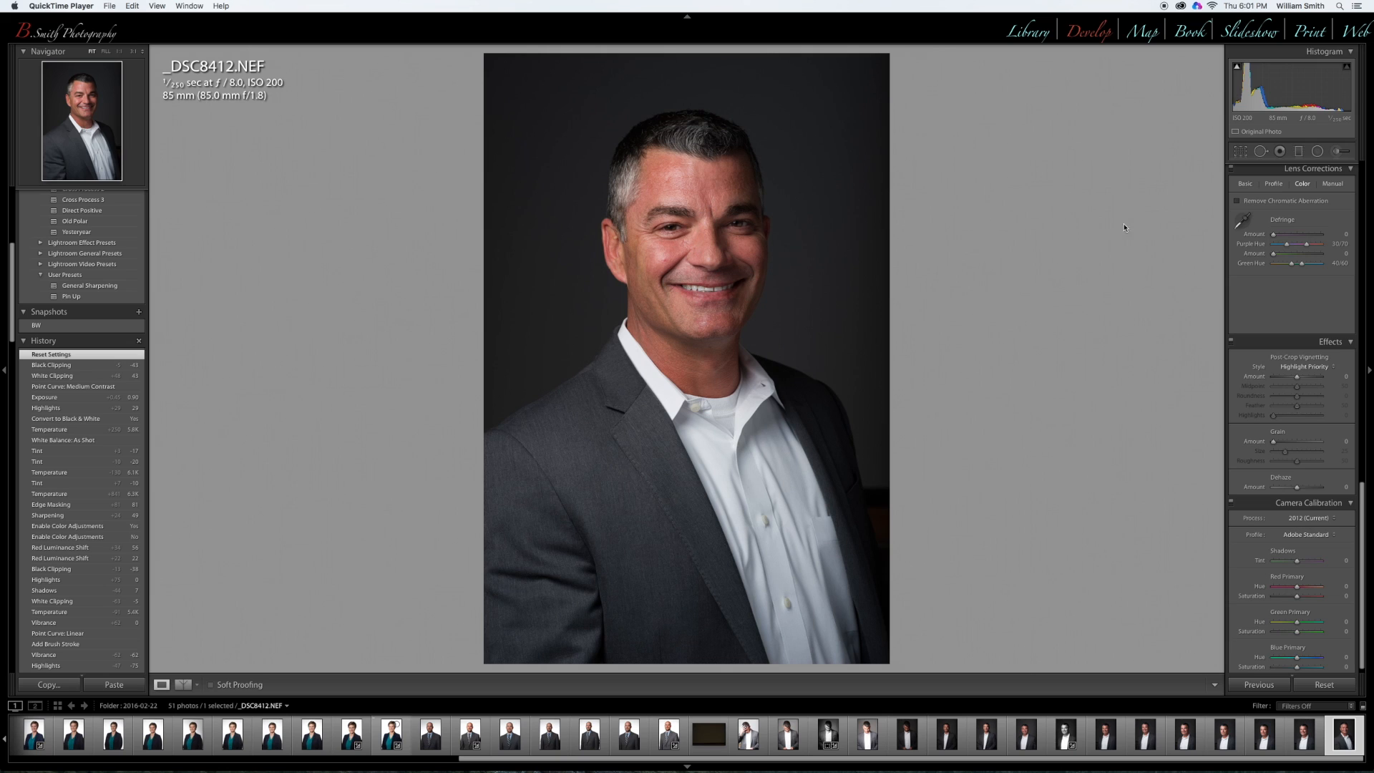
# Try sampling the white balance from the grey jacket and the white shirt, and restore it to As Shot
pyautogui.scroll(15, 1275, 312)
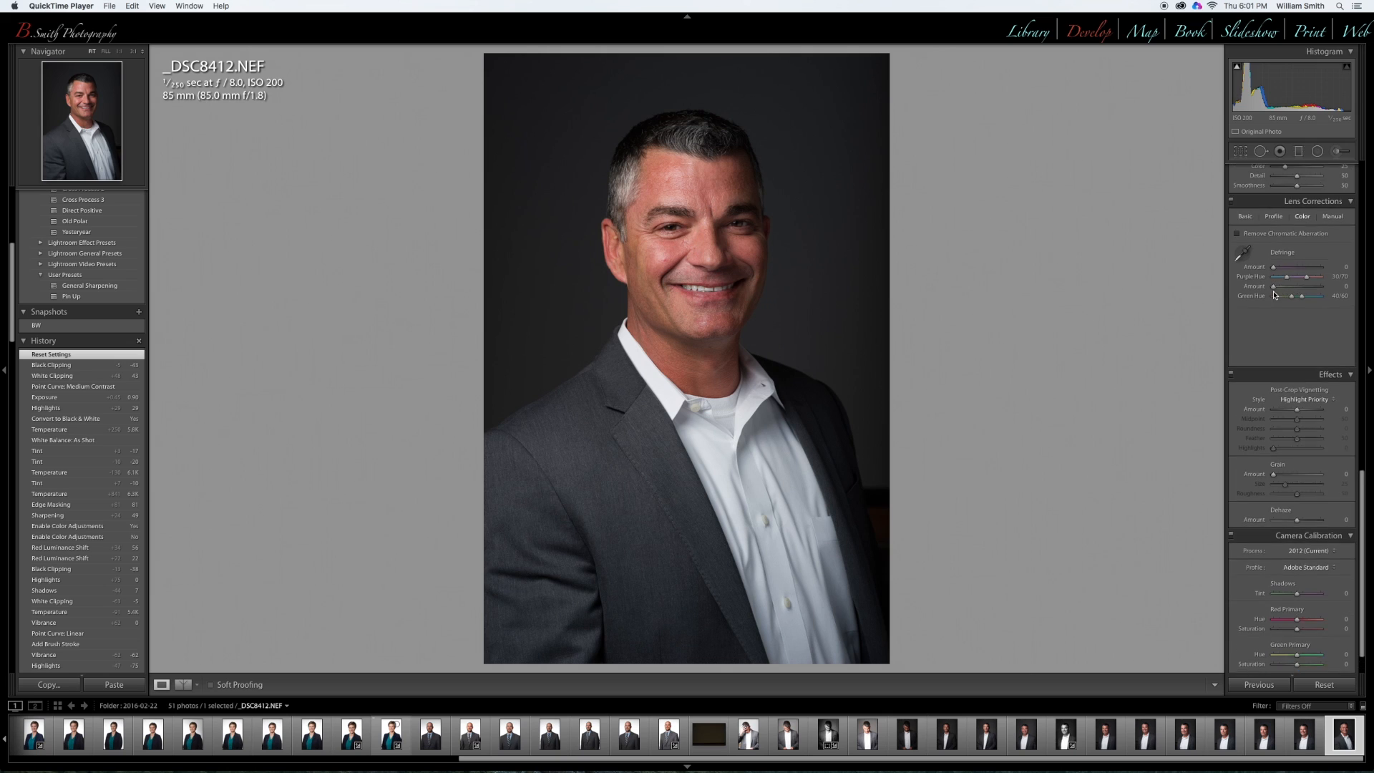
pyautogui.scroll(-3, 1278, 290)
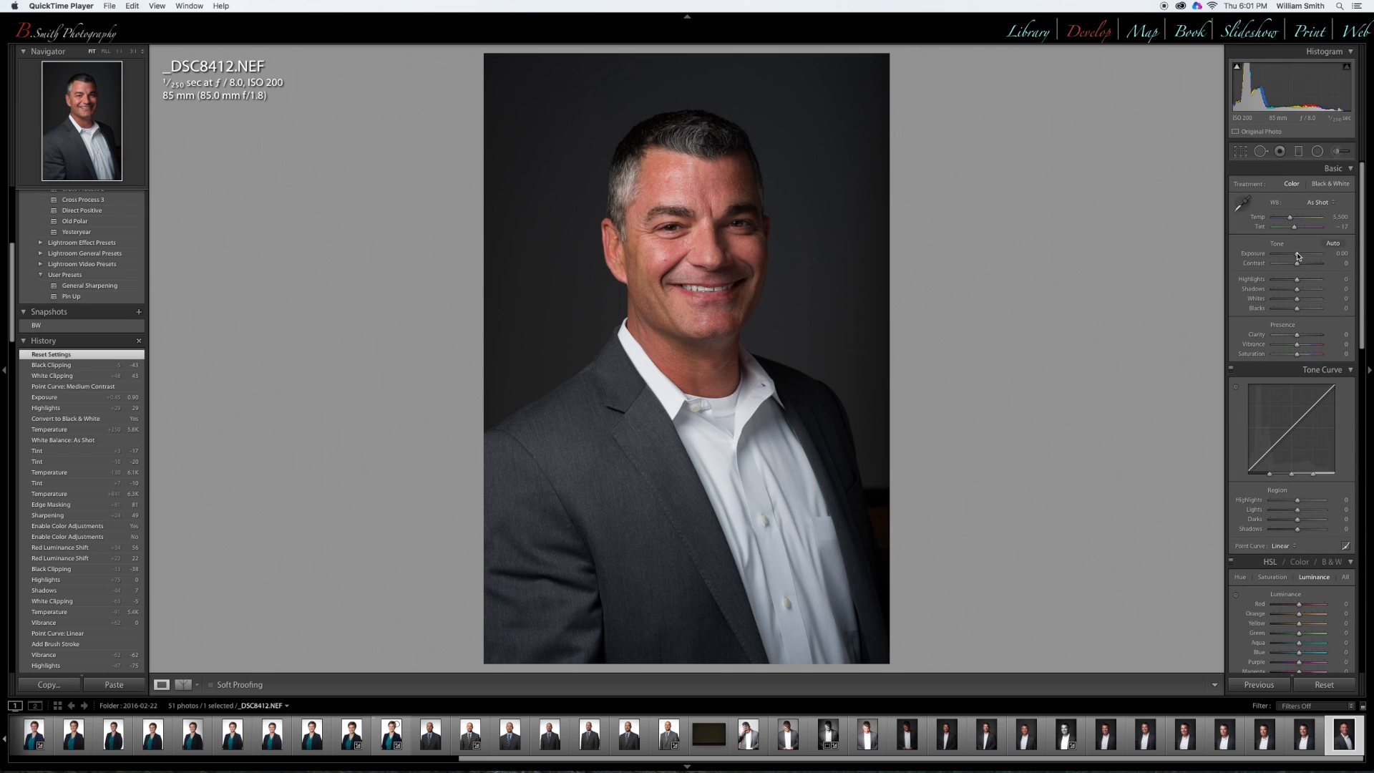
pyautogui.click(1245, 206)
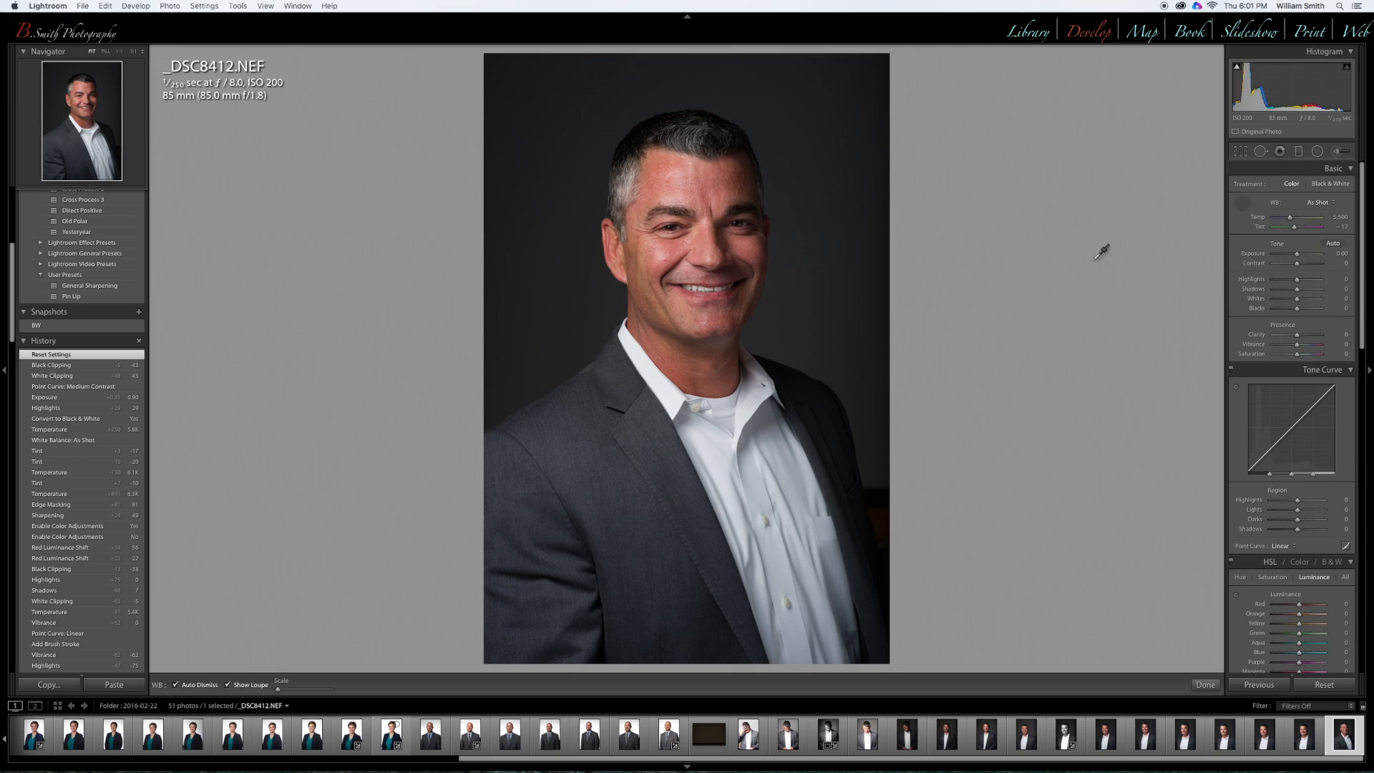
pyautogui.click(594, 456)
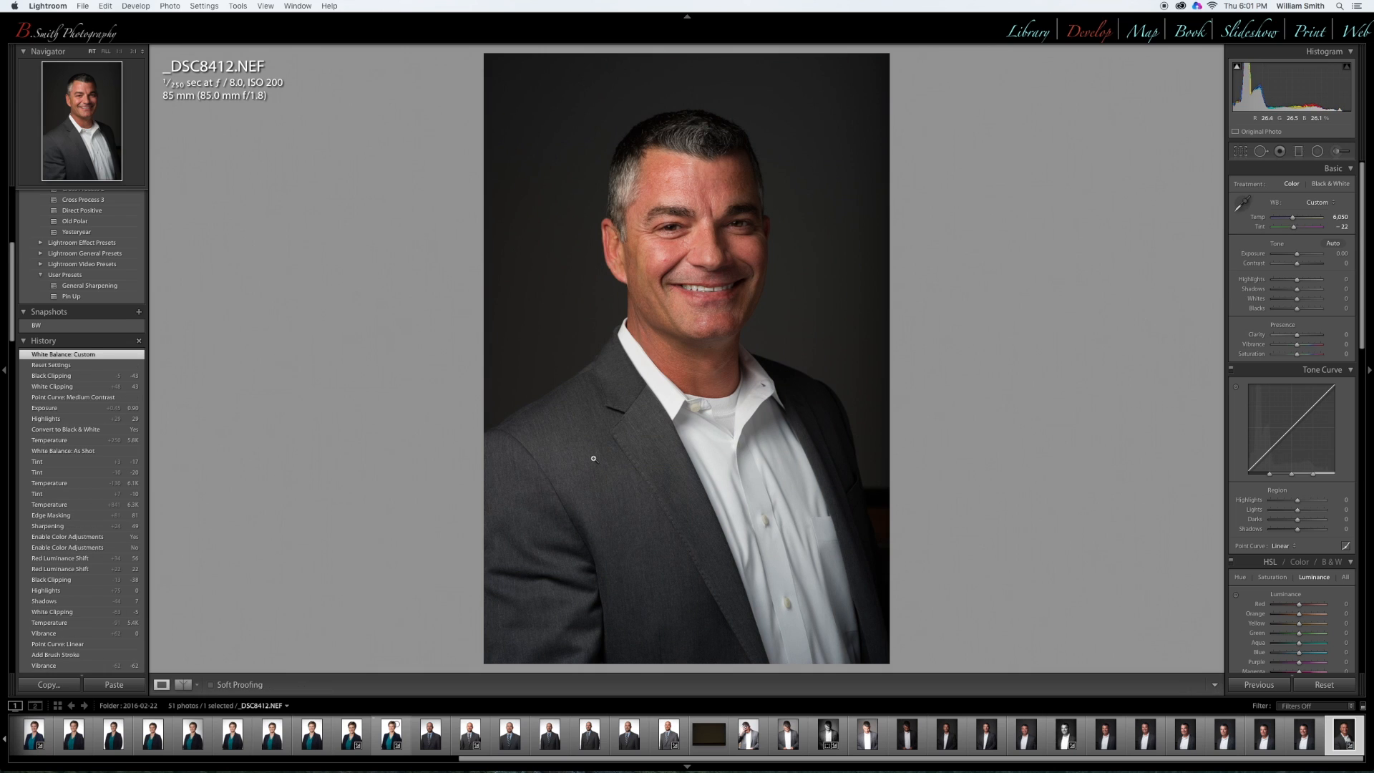
pyautogui.click(1243, 205)
pyautogui.click(788, 474)
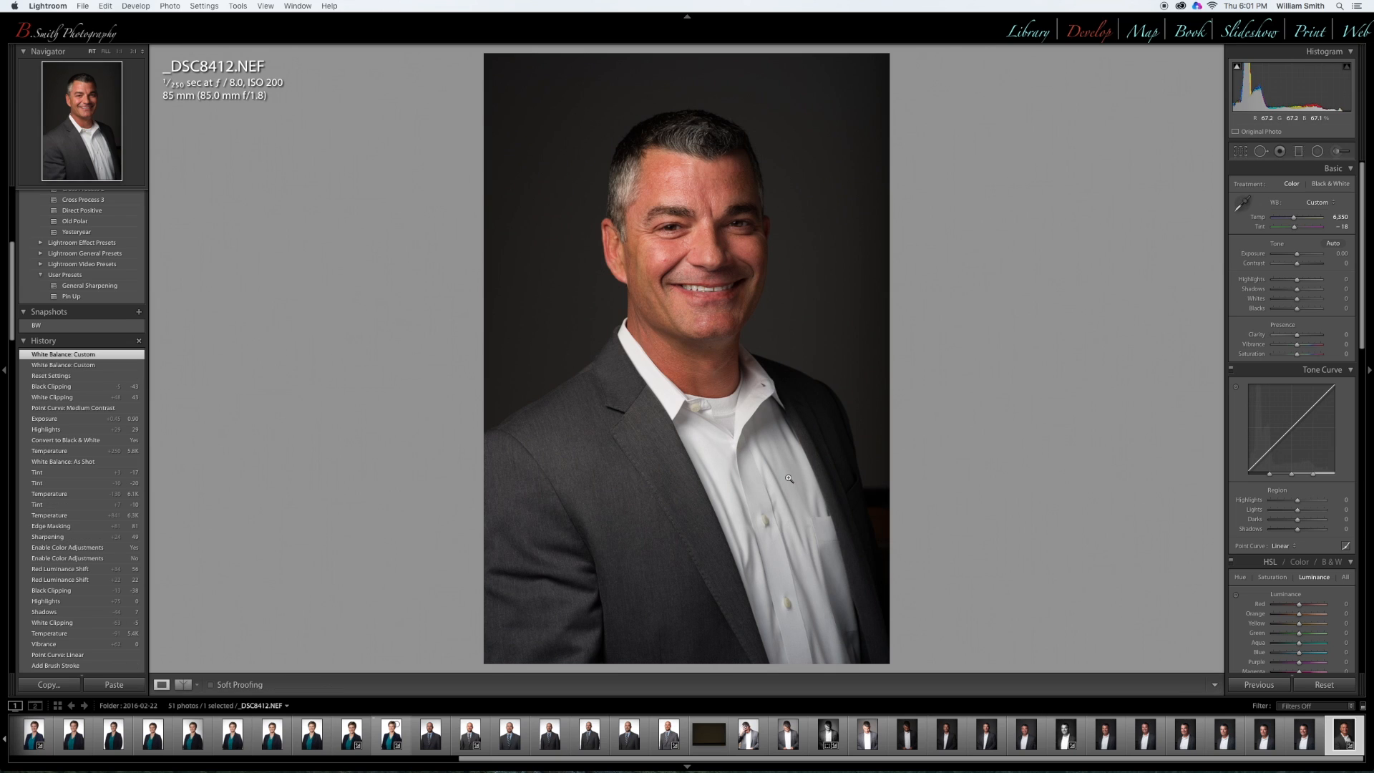
pyautogui.doubleClick(1273, 206)
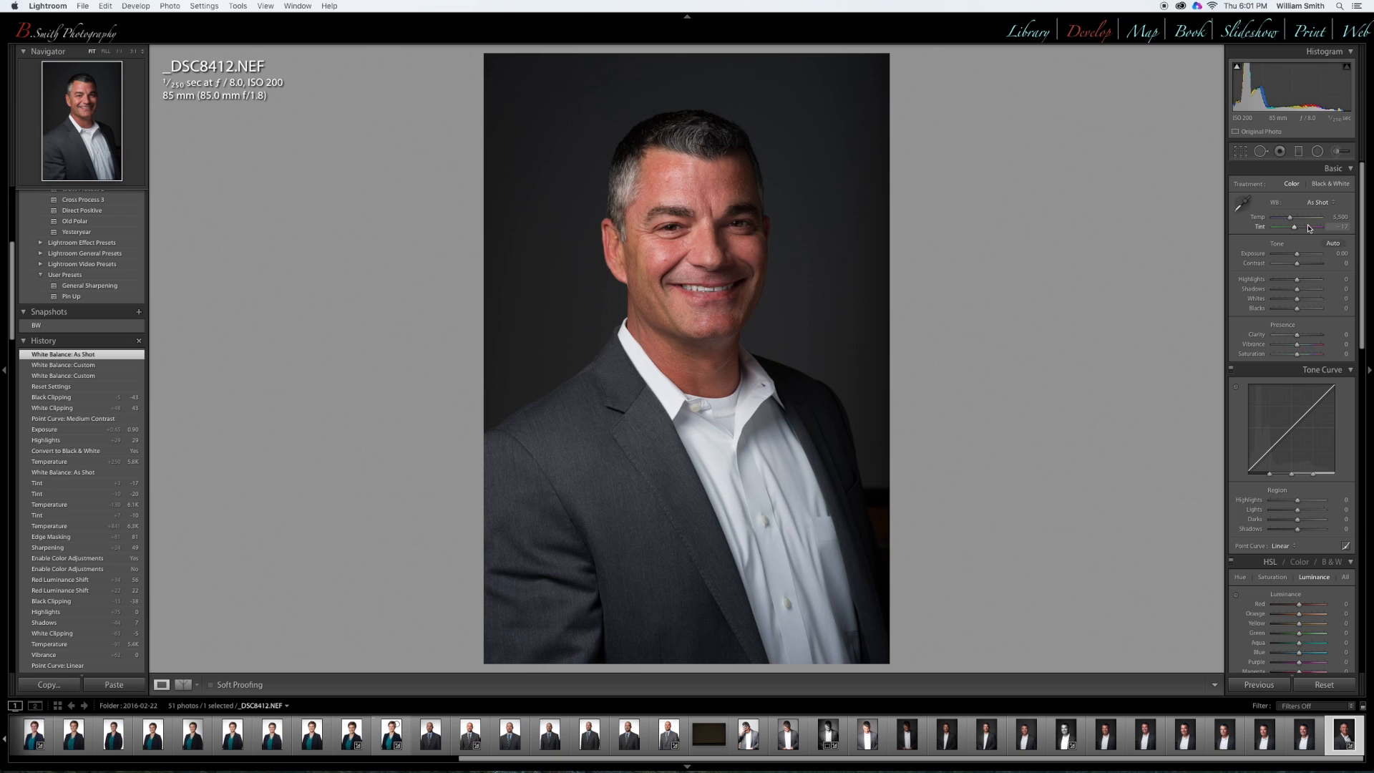
# Cool the portrait's temperature to 5,295 and set the tone curve's point curve to Medium Contrast
pyautogui.moveTo(1289, 217); pyautogui.dragTo(1291, 220)
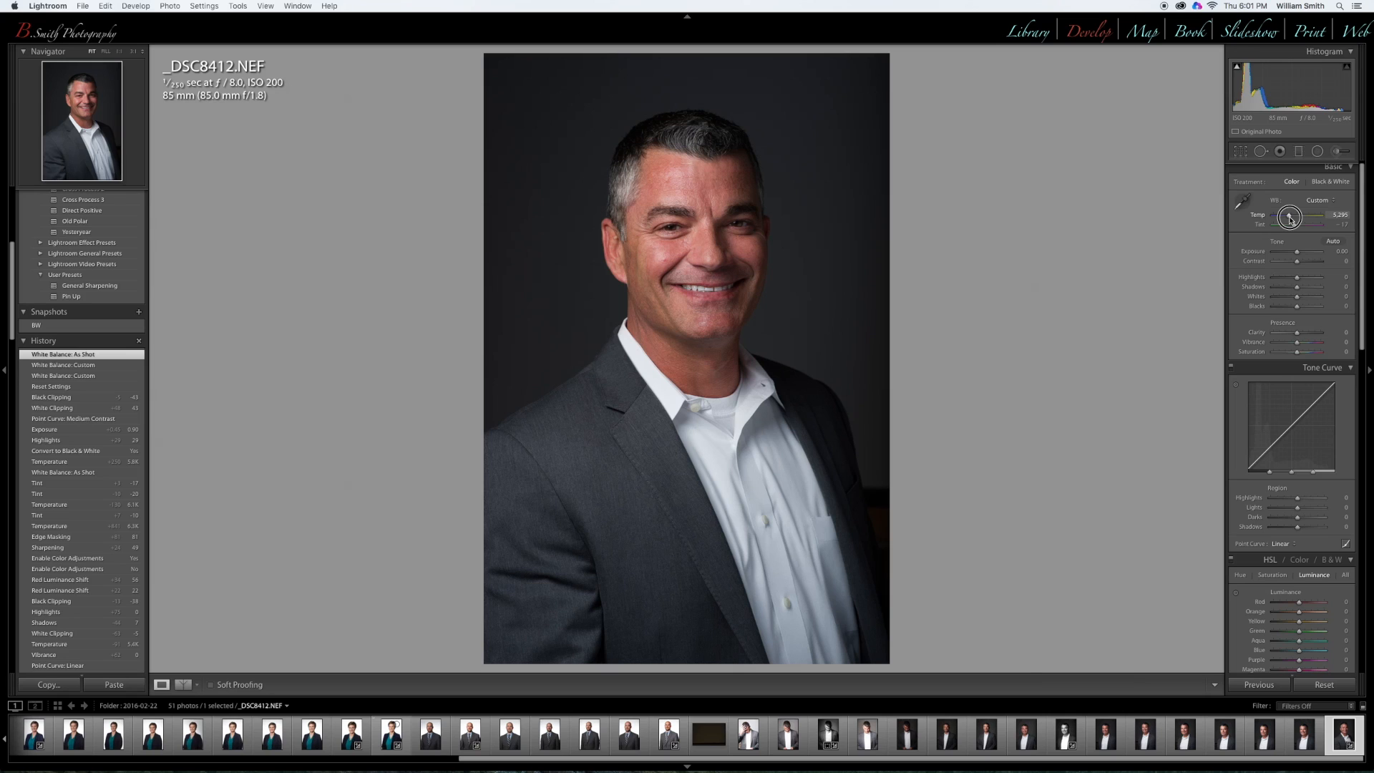
pyautogui.moveTo(1291, 220); pyautogui.dragTo(1291, 219)
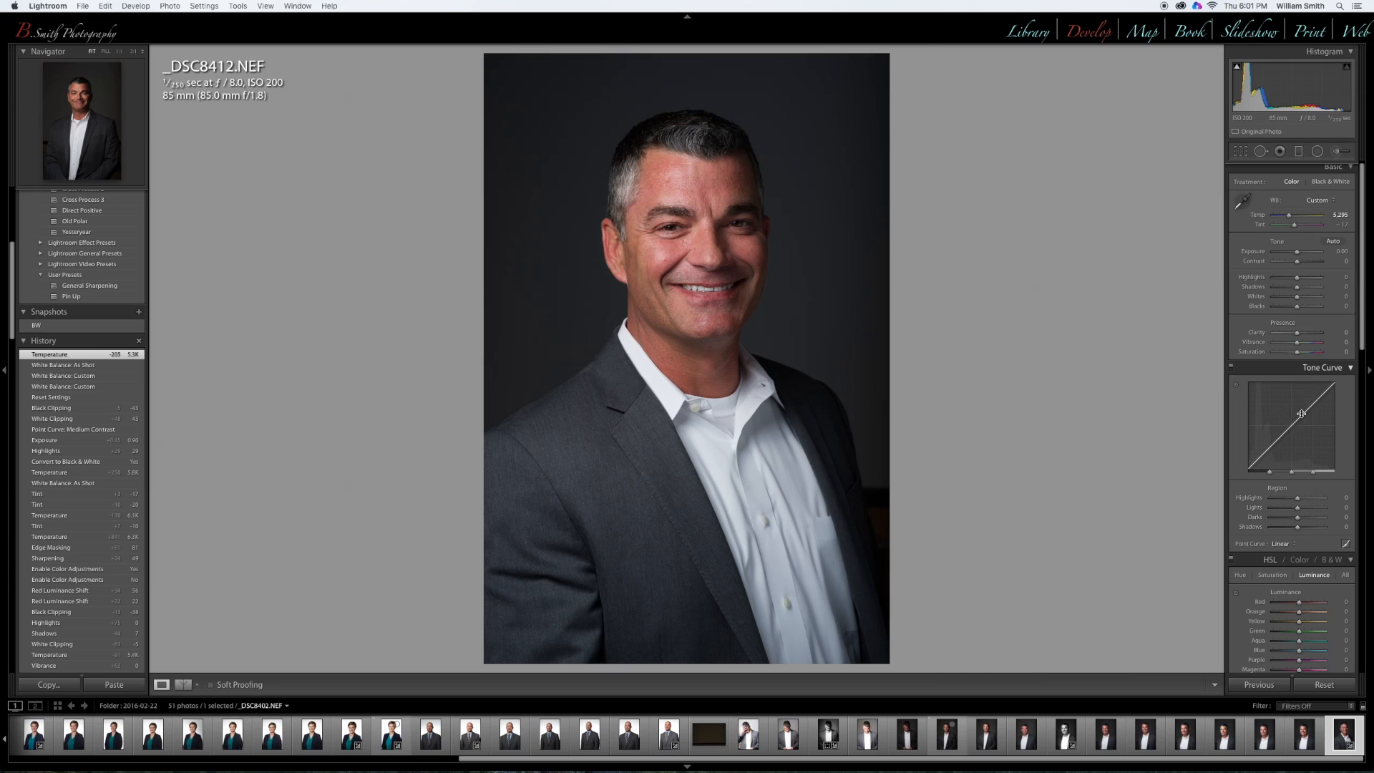
pyautogui.click(1288, 544)
pyautogui.click(1297, 550)
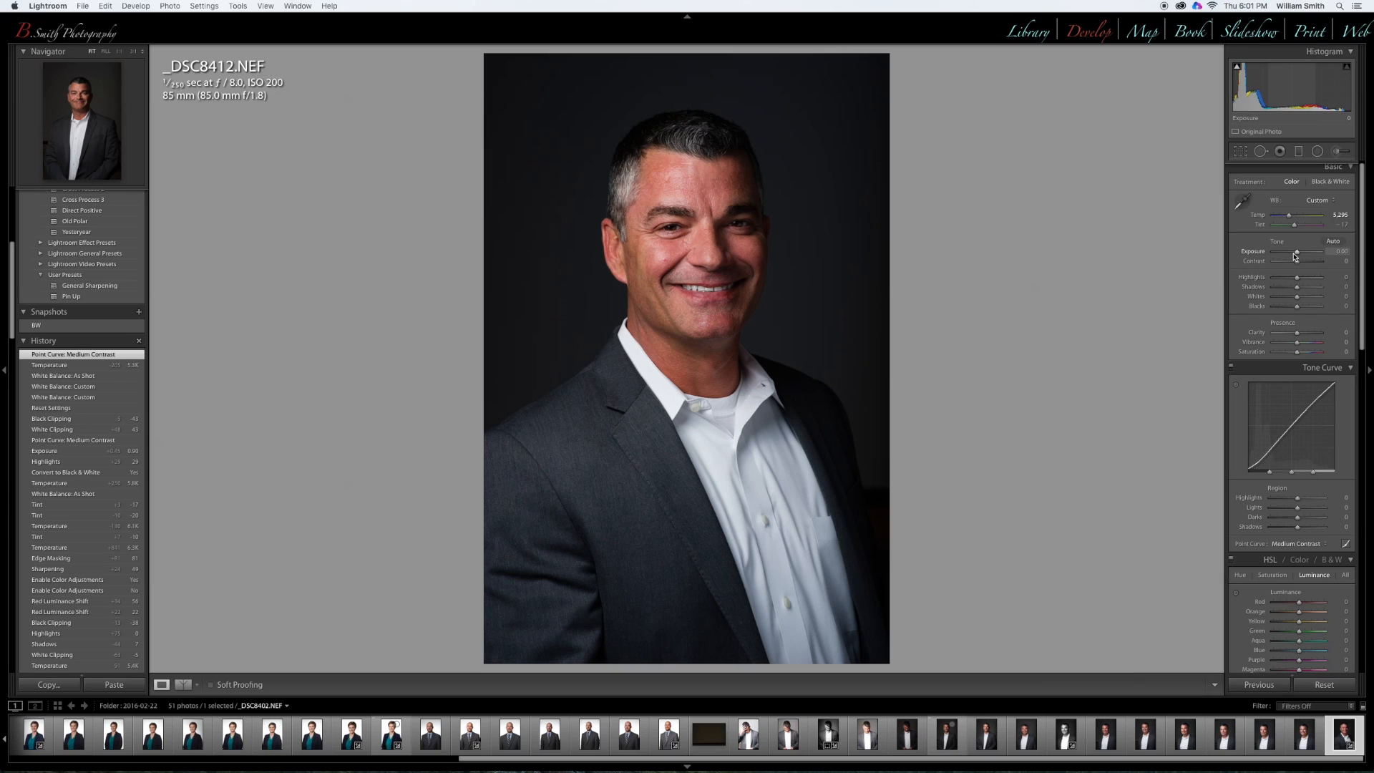
# Adjust the basic tone to exposure +0.25, contrast +4, highlights -22 and whites +30, with clarity +5
pyautogui.moveTo(1297, 255); pyautogui.dragTo(1298, 255)
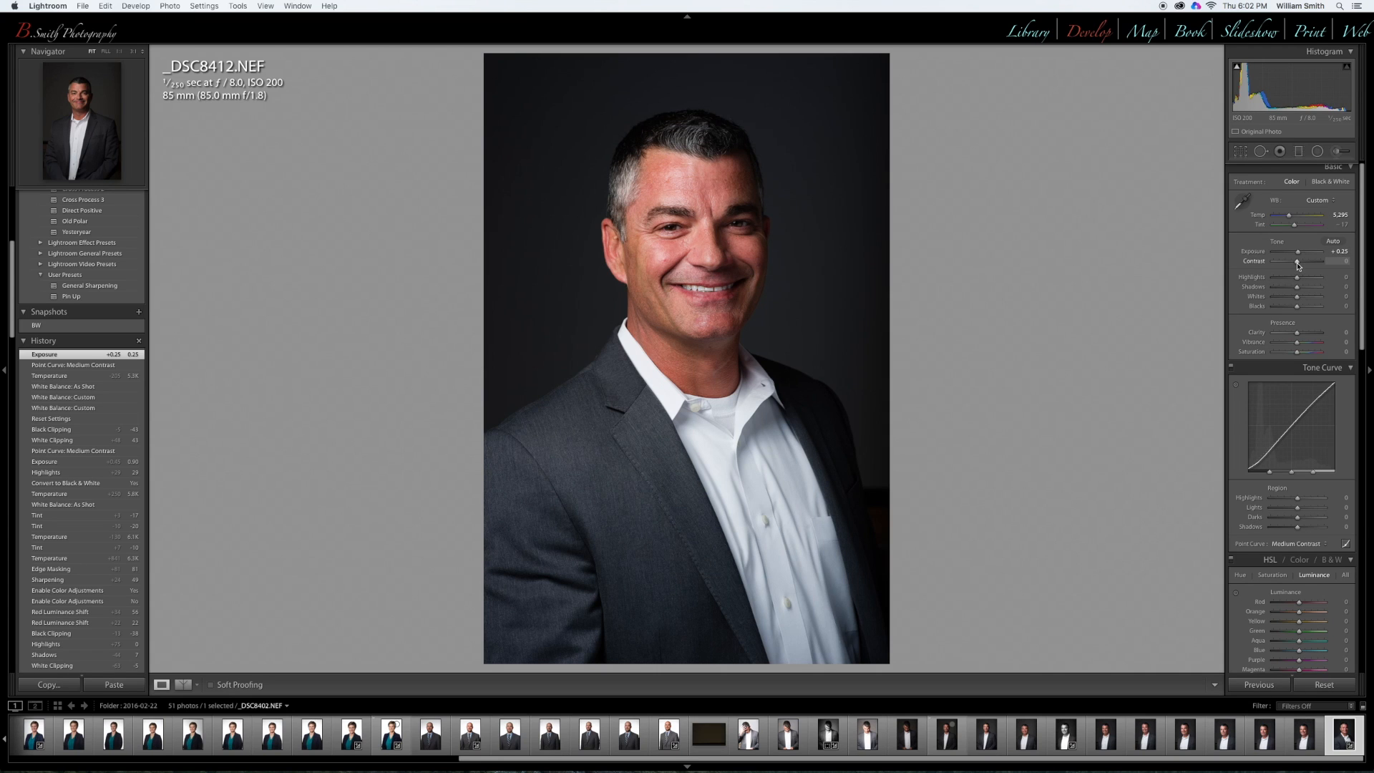
pyautogui.moveTo(1298, 265); pyautogui.dragTo(1293, 279)
pyautogui.click(1303, 302)
pyautogui.moveTo(1304, 302); pyautogui.dragTo(1298, 308)
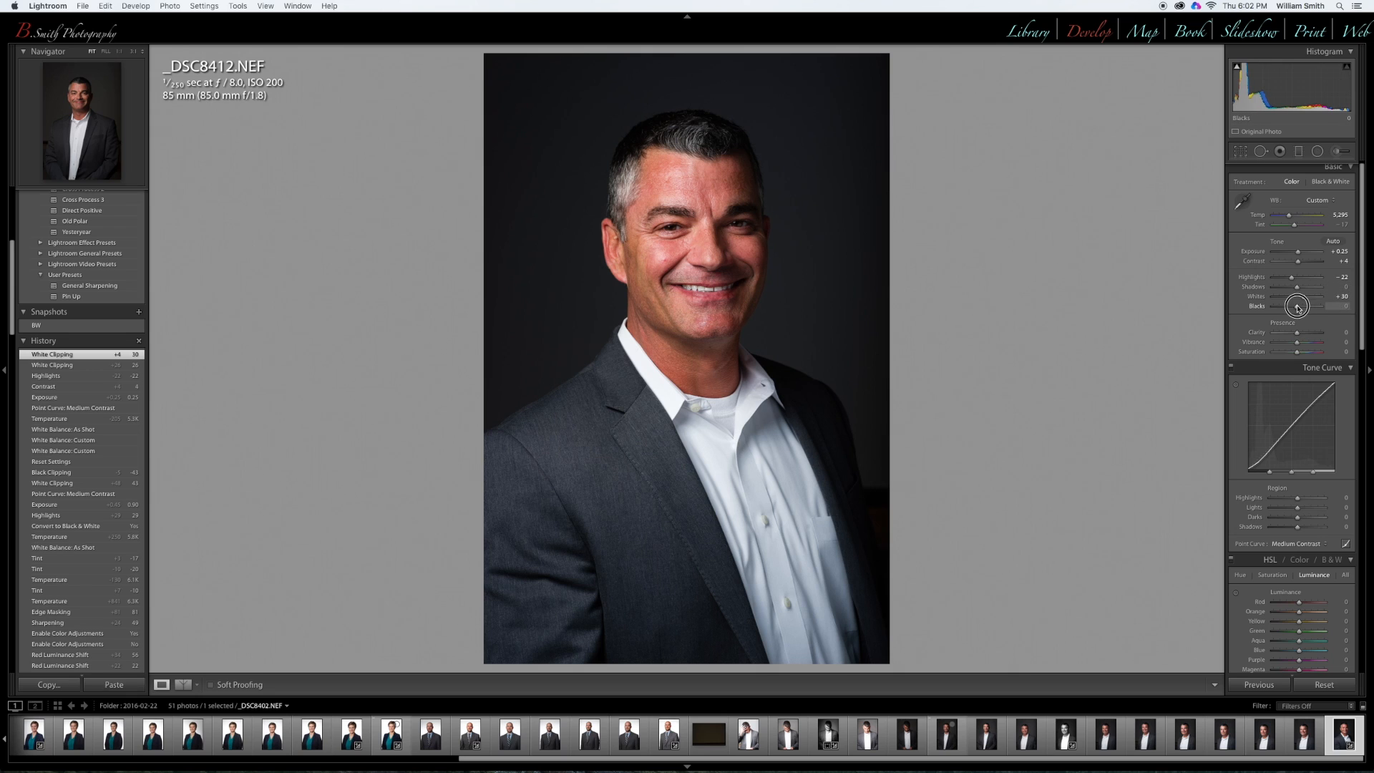
pyautogui.moveTo(1298, 308); pyautogui.dragTo(1299, 334)
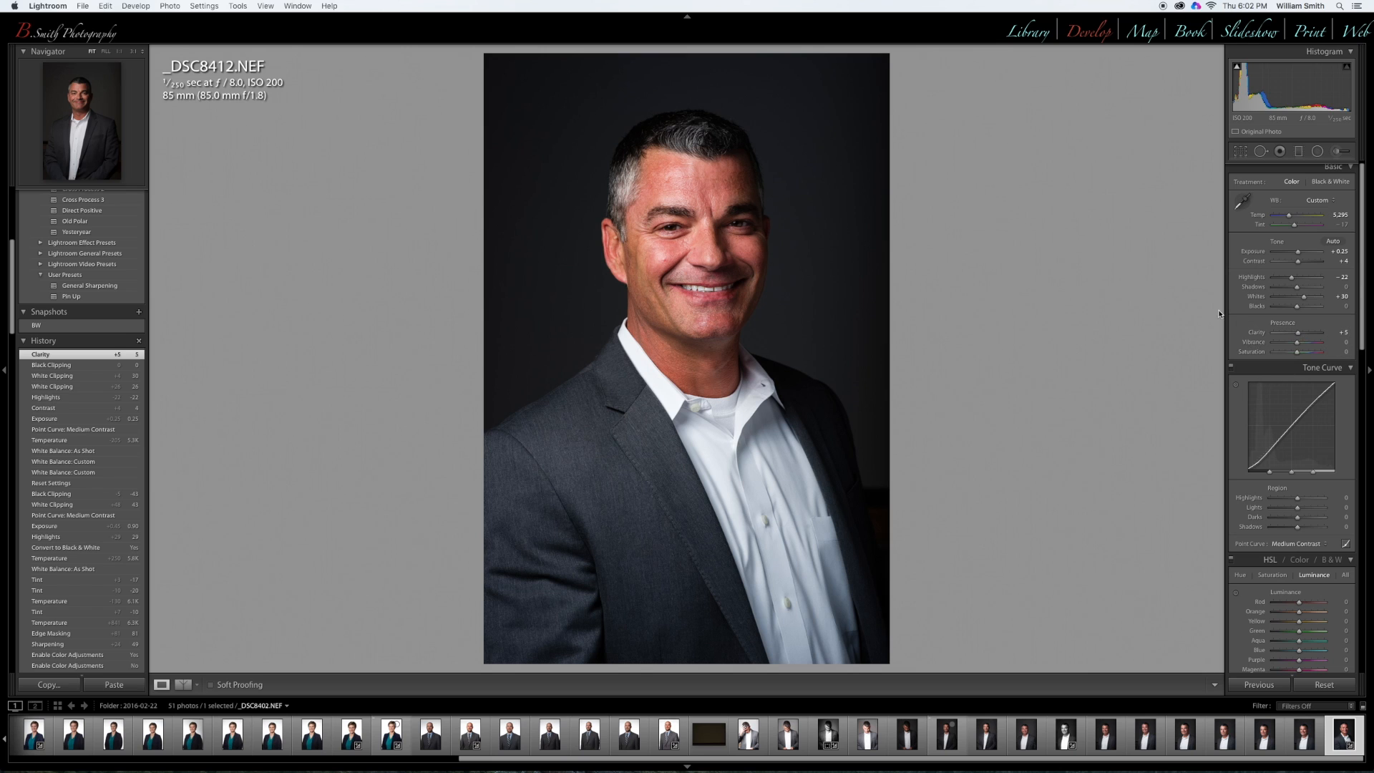
# Check the skin texture on the face up close and lower the clarity to +2
pyautogui.click(705, 225)
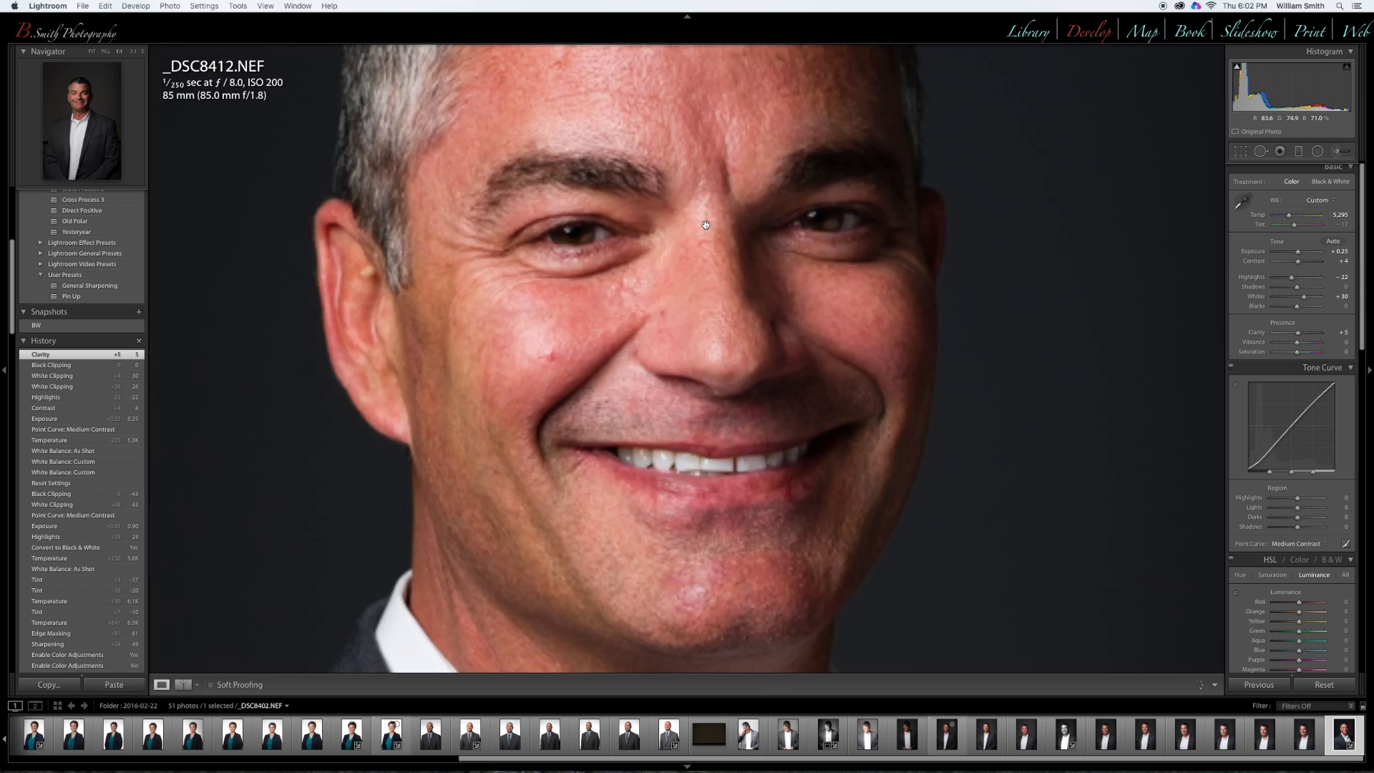
pyautogui.moveTo(700, 200); pyautogui.dragTo(652, 255)
pyautogui.moveTo(677, 199); pyautogui.dragTo(660, 205)
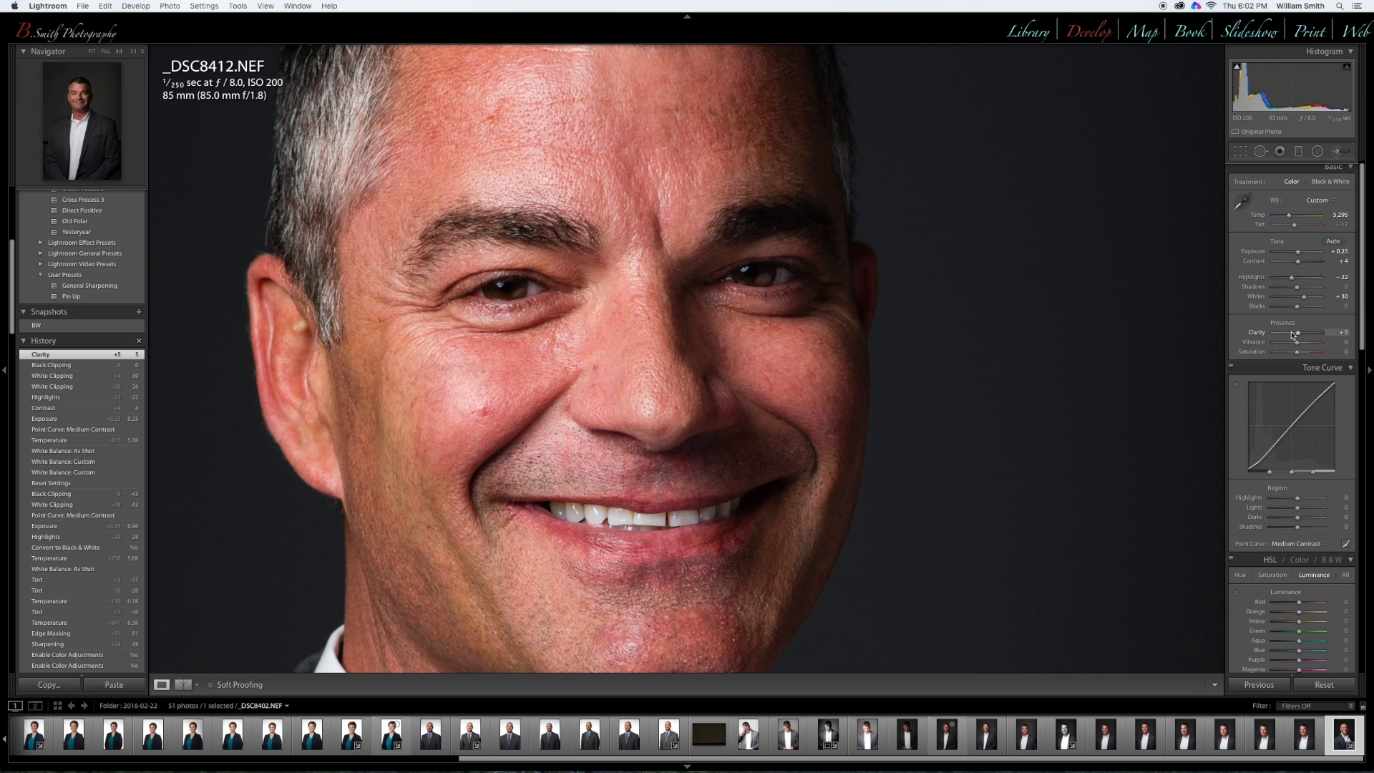
pyautogui.moveTo(1300, 334); pyautogui.dragTo(1299, 335)
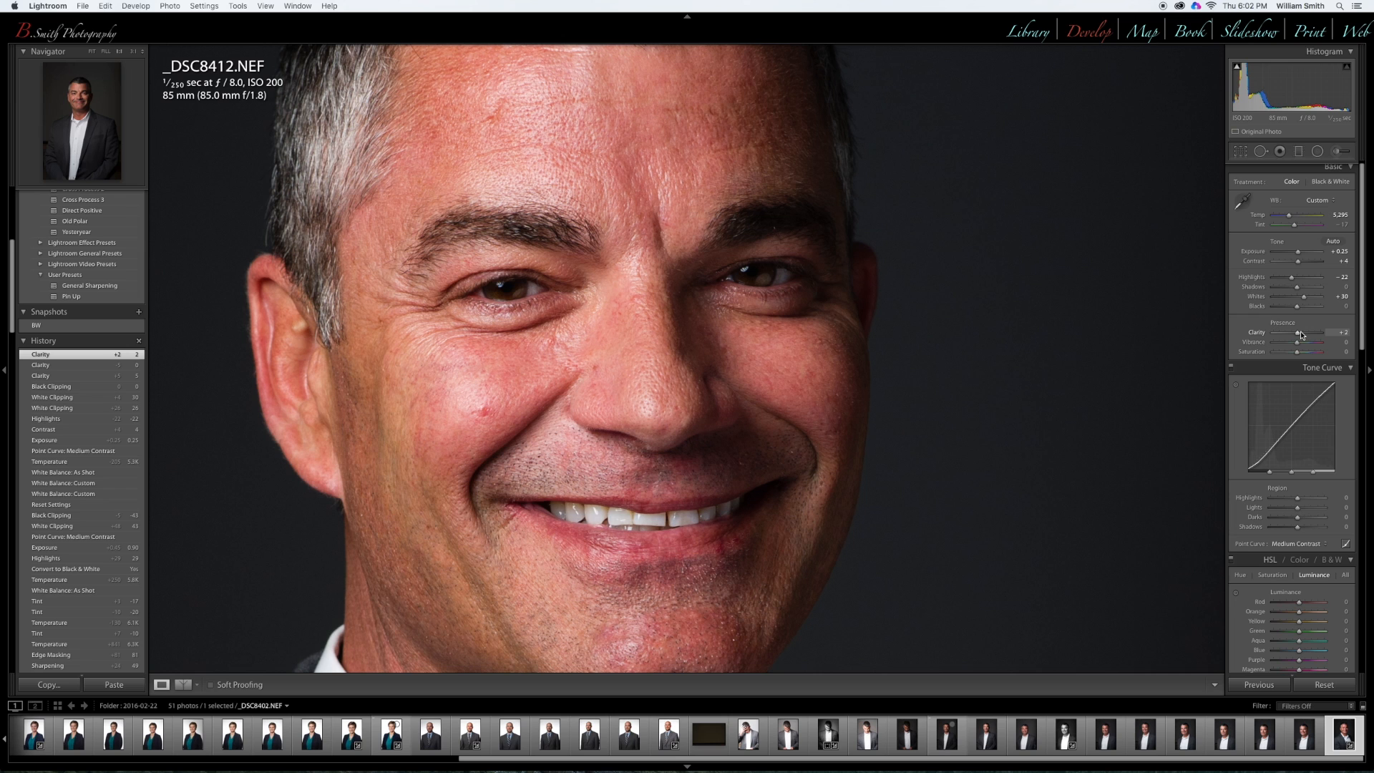
# Set the temperature to 5,068 and check the skin tones across the face
pyautogui.moveTo(446, 431); pyautogui.dragTo(467, 338)
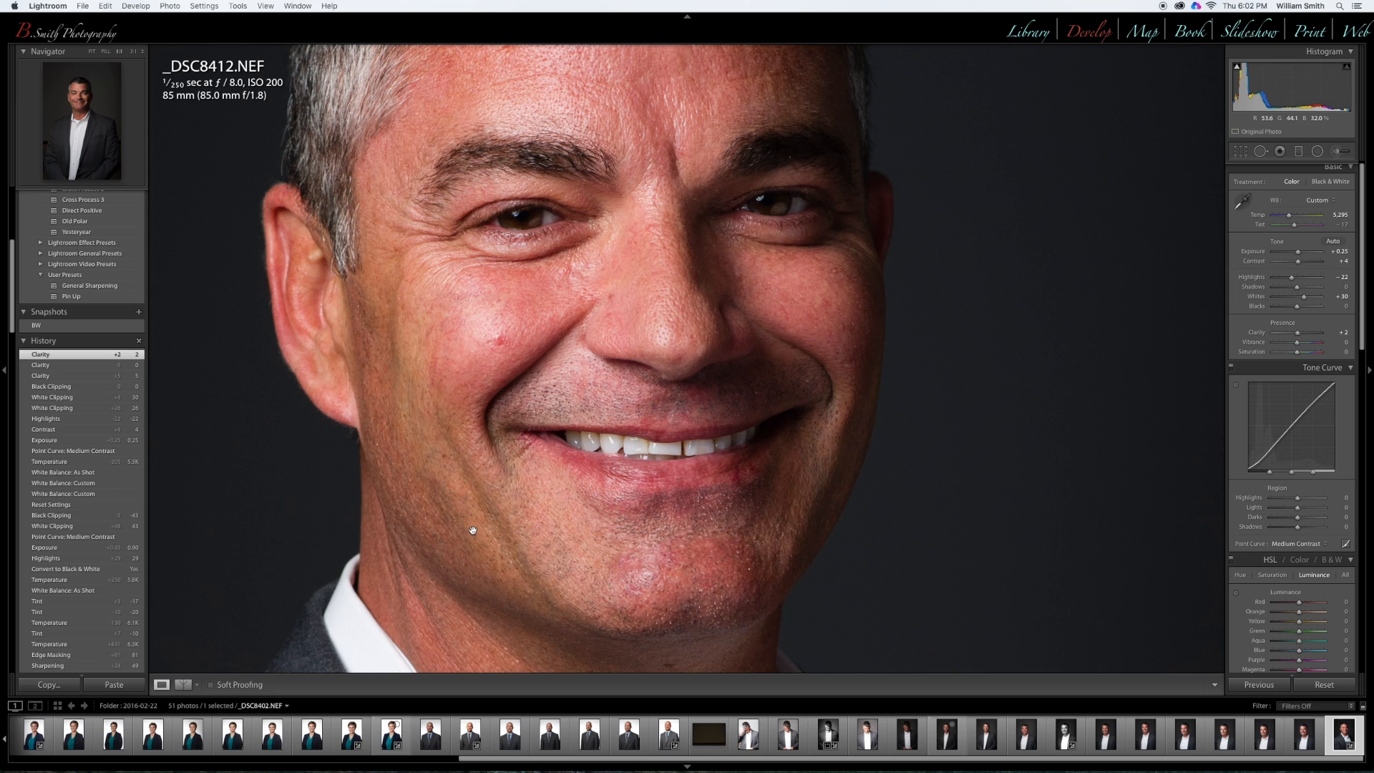
pyautogui.moveTo(404, 257); pyautogui.dragTo(404, 264)
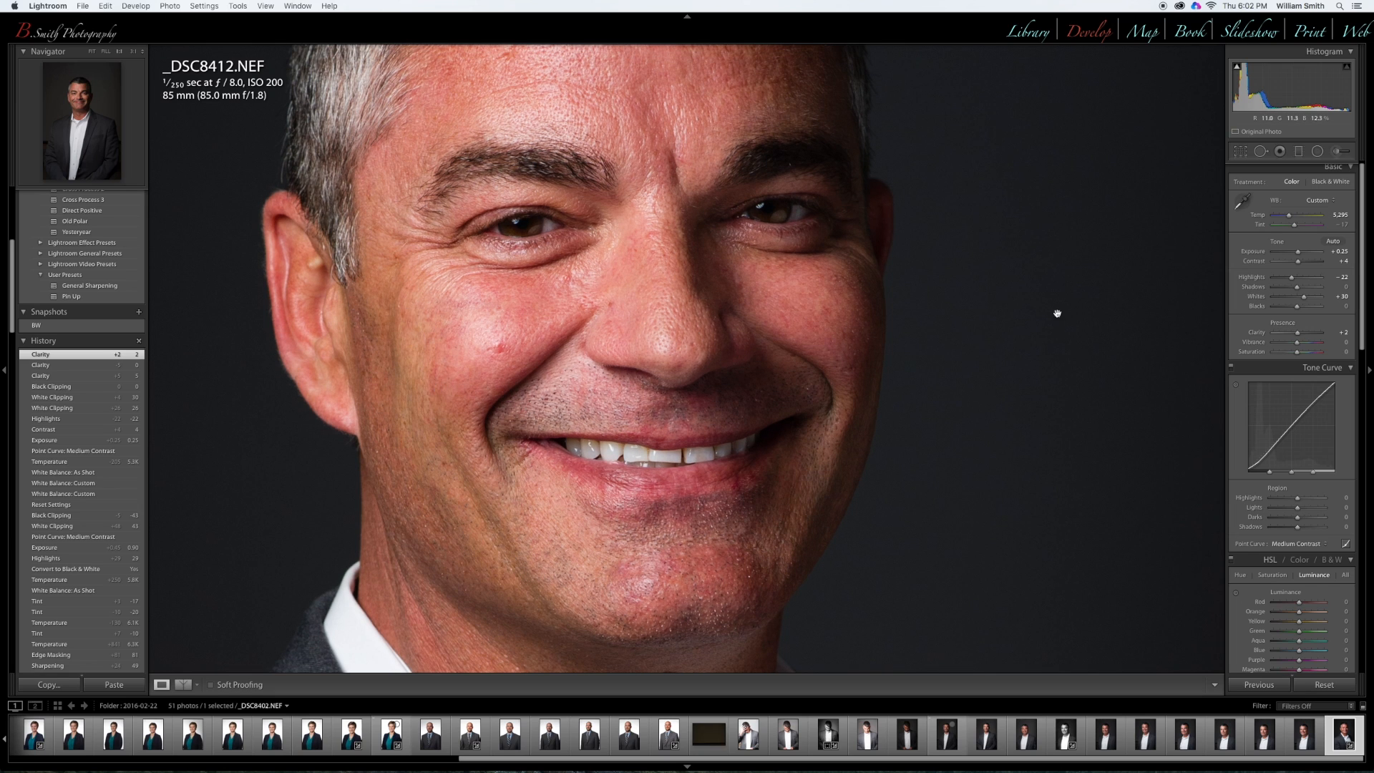
pyautogui.click(1292, 216)
pyautogui.moveTo(1292, 217); pyautogui.dragTo(1290, 217)
pyautogui.moveTo(591, 505)
pyautogui.mouseDown()
pyautogui.moveTo(591, 380)
pyautogui.moveTo(582, 423)
pyautogui.mouseUp()
pyautogui.moveTo(600, 325); pyautogui.dragTo(605, 359)
pyautogui.moveTo(630, 230); pyautogui.dragTo(651, 402)
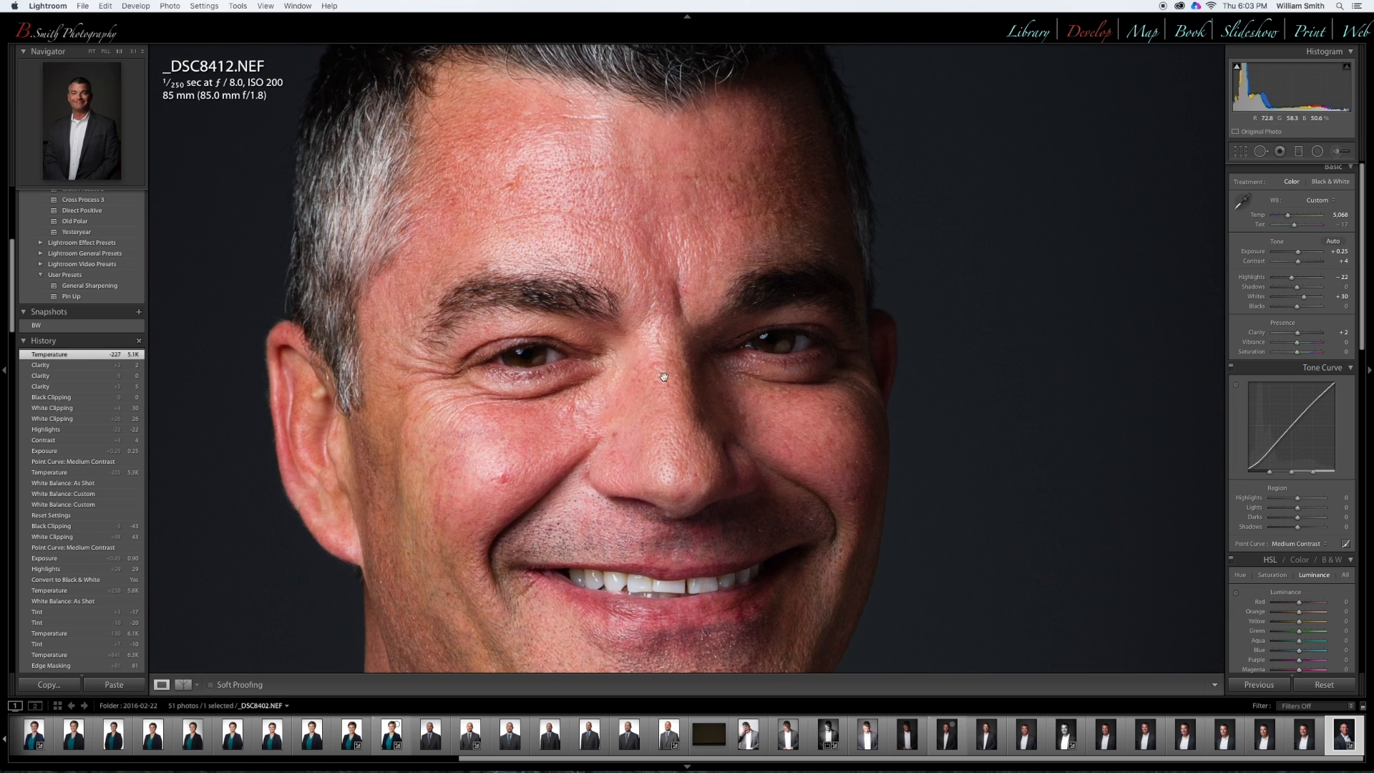
pyautogui.click(662, 398)
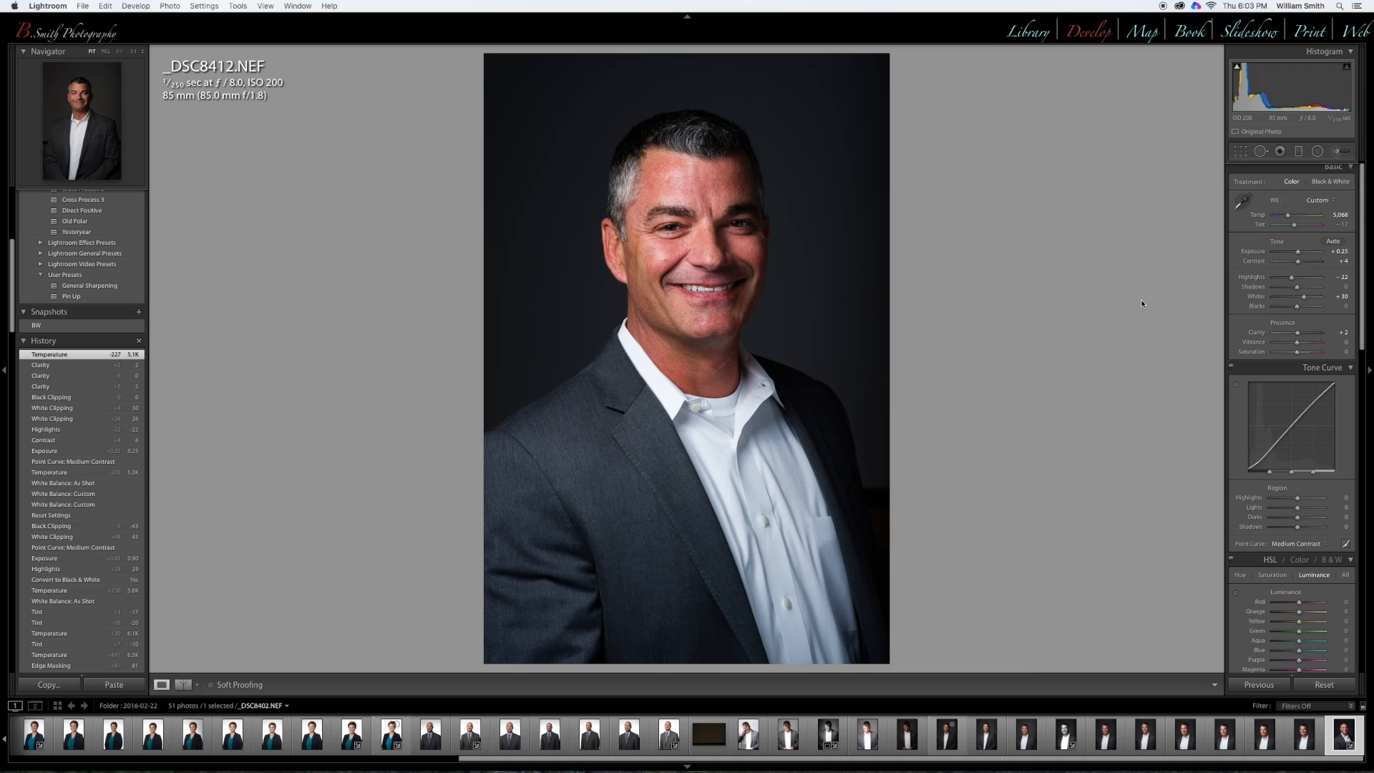
# Raise the exposure to +0.48 and set the temperature to 5,182
pyautogui.moveTo(1298, 252); pyautogui.dragTo(1300, 254)
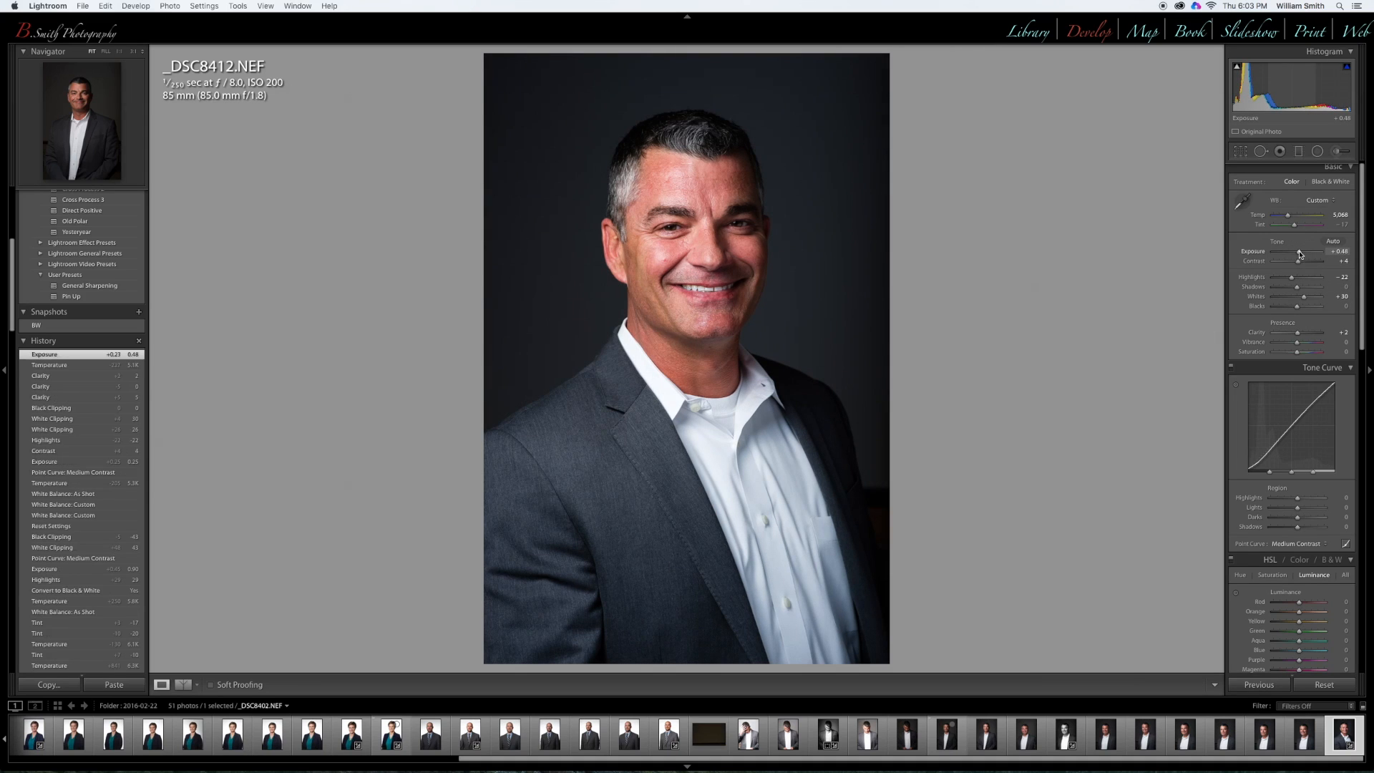
pyautogui.click(1288, 217)
pyautogui.moveTo(1288, 217); pyautogui.dragTo(1289, 219)
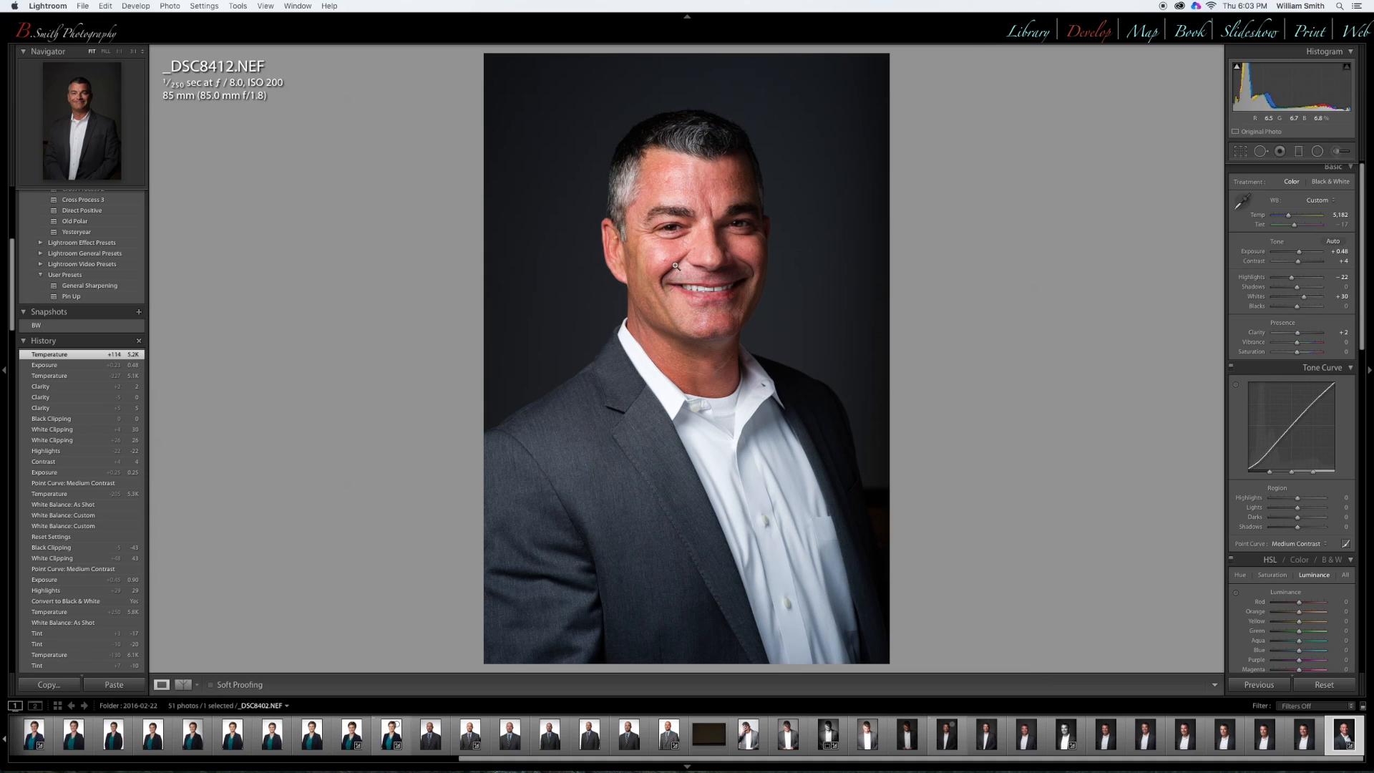
# Apply the General Sharpening user preset to the portrait
pyautogui.scroll(-10, 1291, 480)
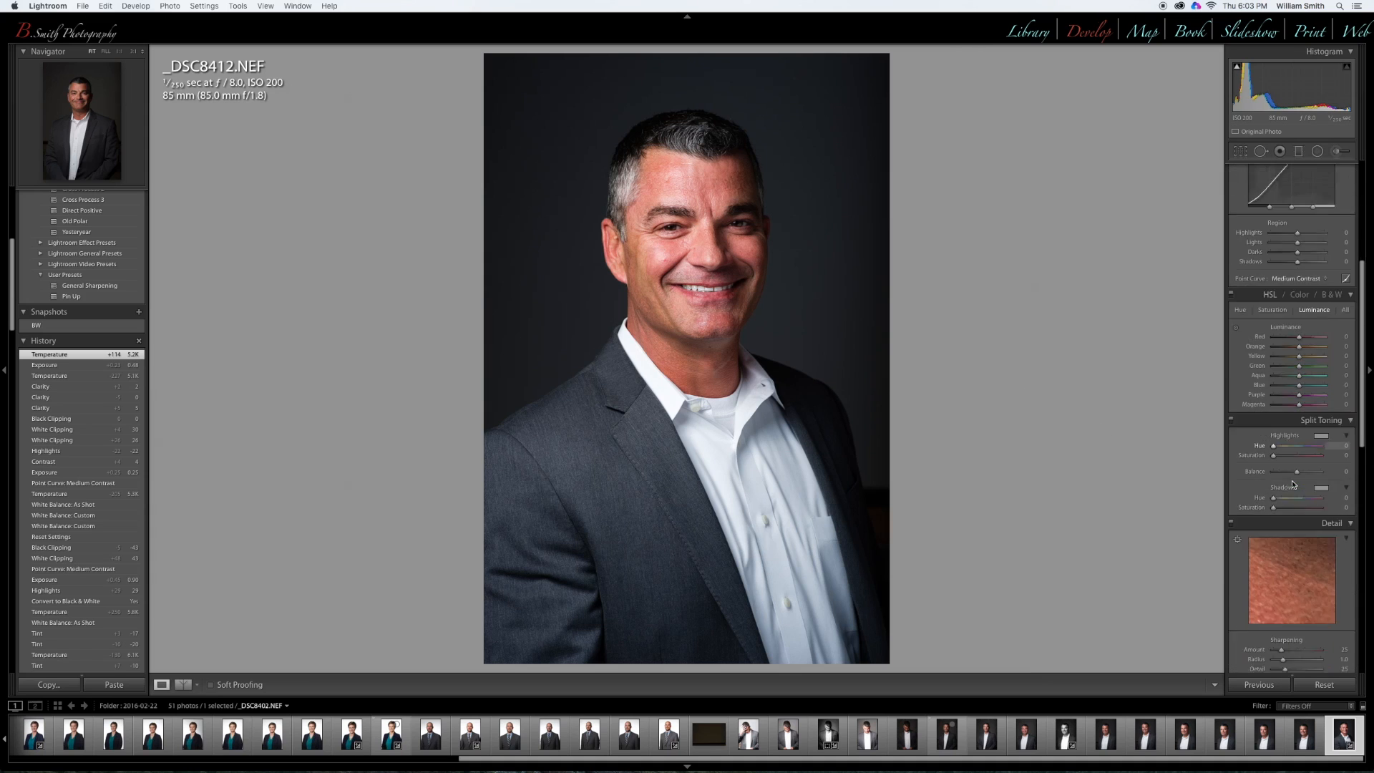
pyautogui.scroll(-3, 1281, 450)
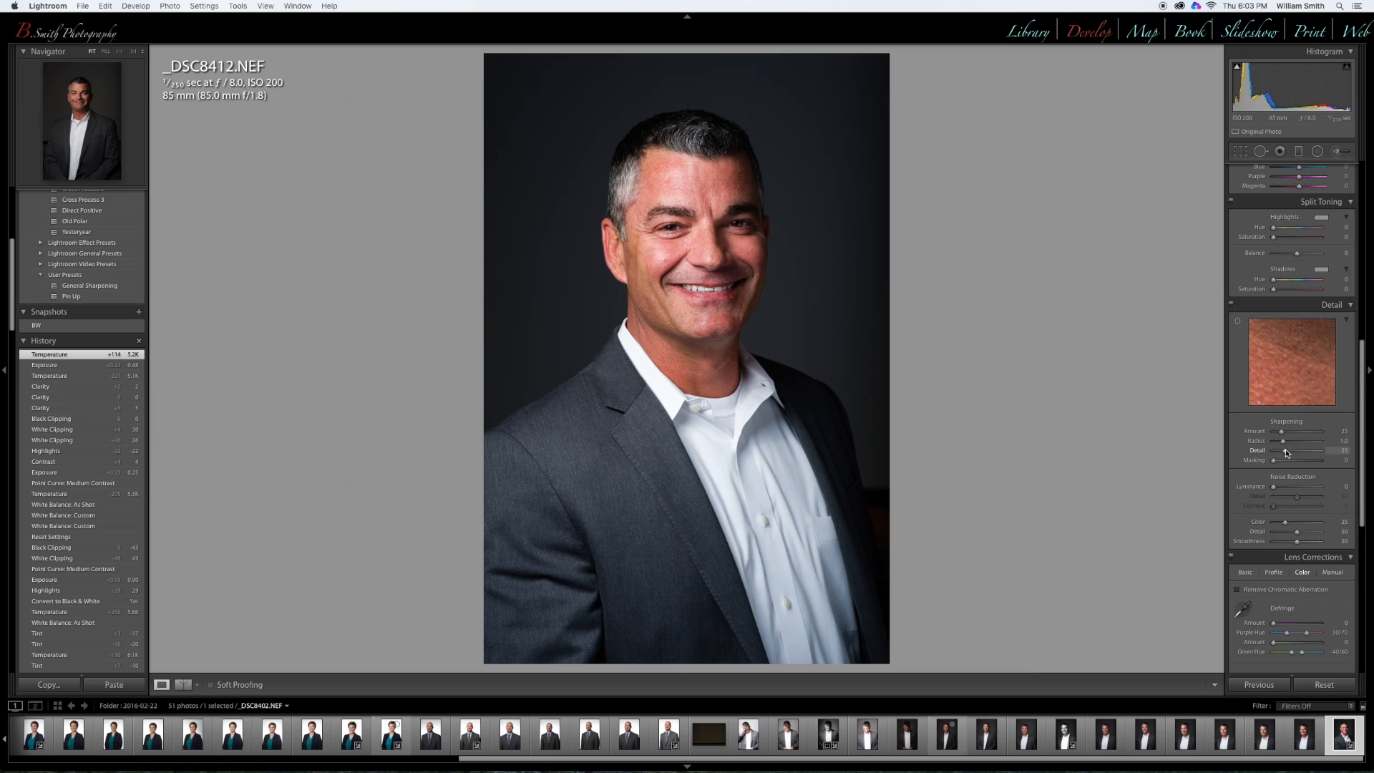
pyautogui.click(110, 287)
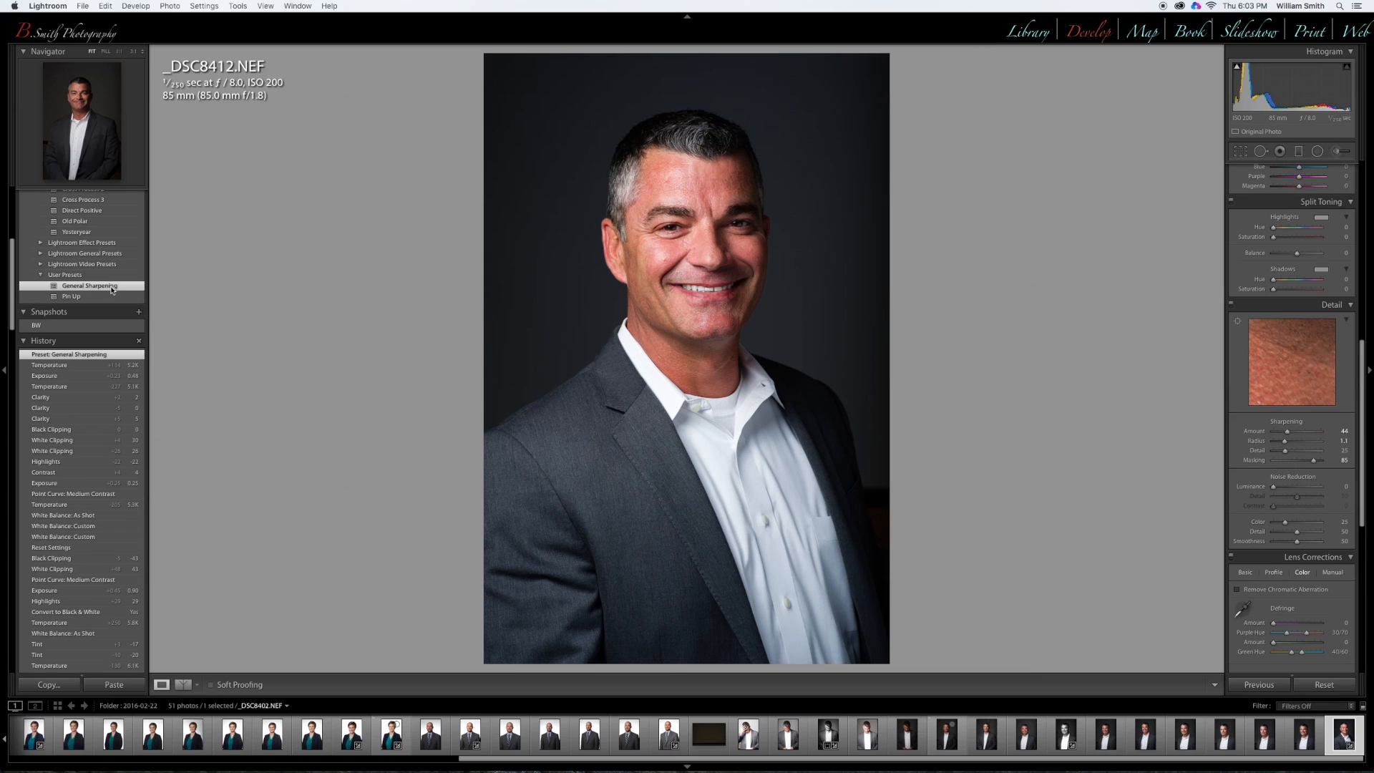
# Set the sharpening amount to 47 and the masking to 86, previewing the edge mask
pyautogui.click(1287, 431)
pyautogui.moveTo(1287, 433); pyautogui.dragTo(1316, 463)
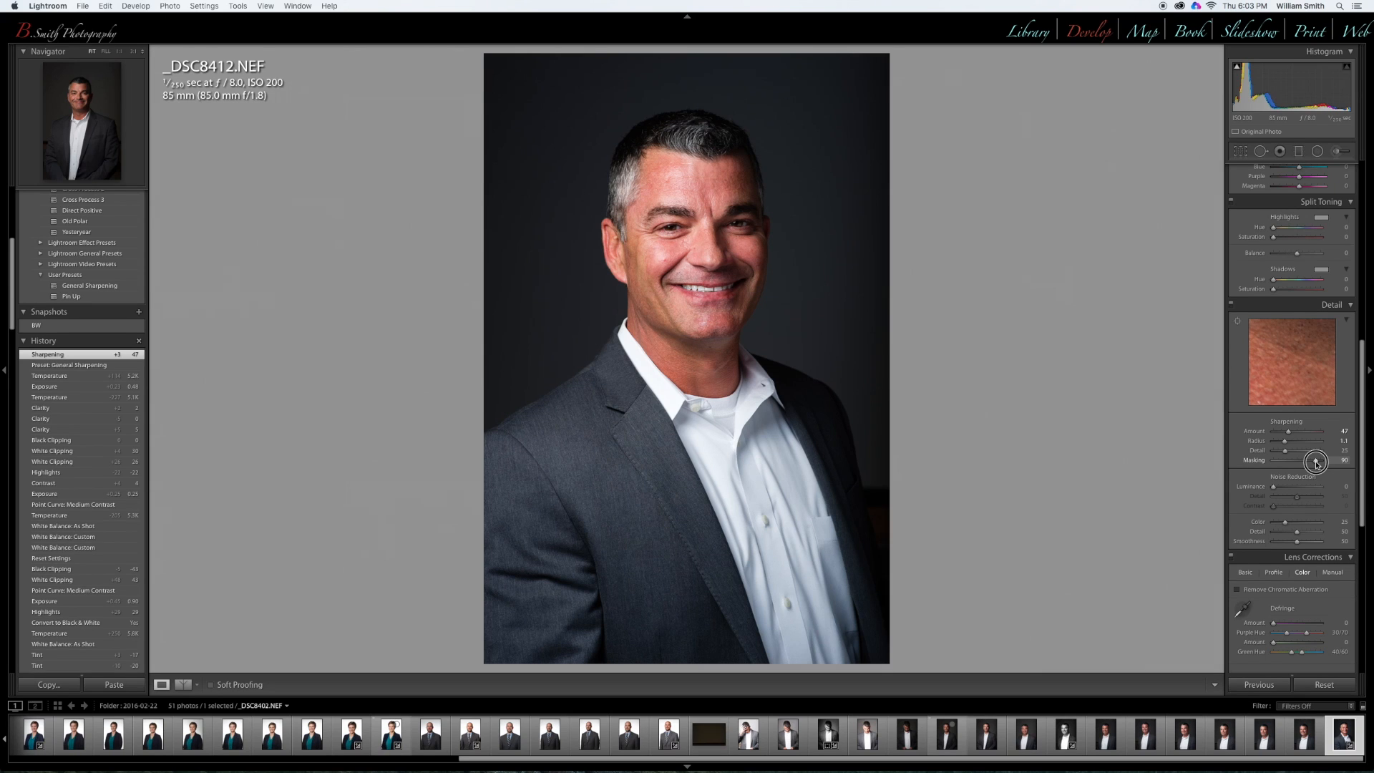
pyautogui.keyDown('alt'); pyautogui.click(1316, 462); pyautogui.keyUp('alt')
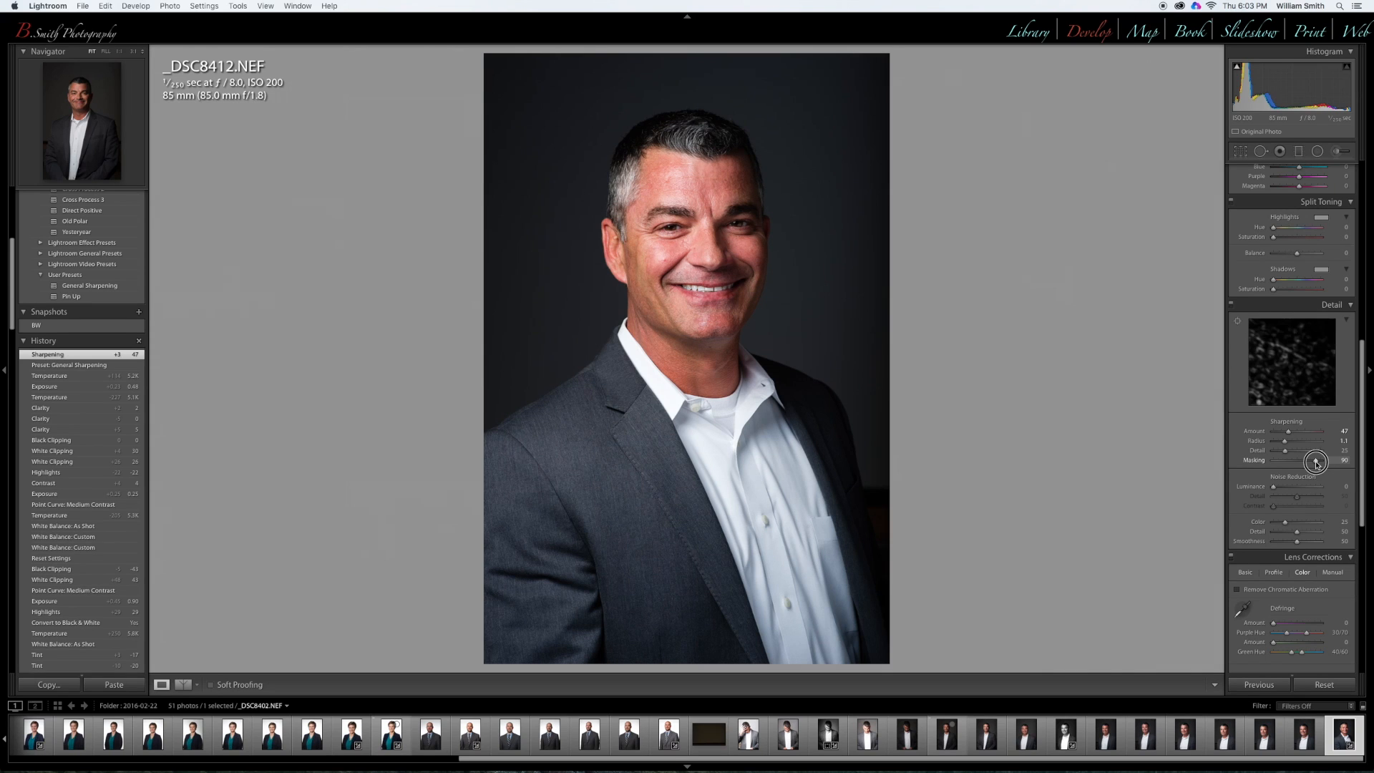
pyautogui.moveTo(1318, 463)
pyautogui.mouseDown()
pyautogui.moveTo(1302, 463)
pyautogui.moveTo(1317, 463)
pyautogui.mouseUp()
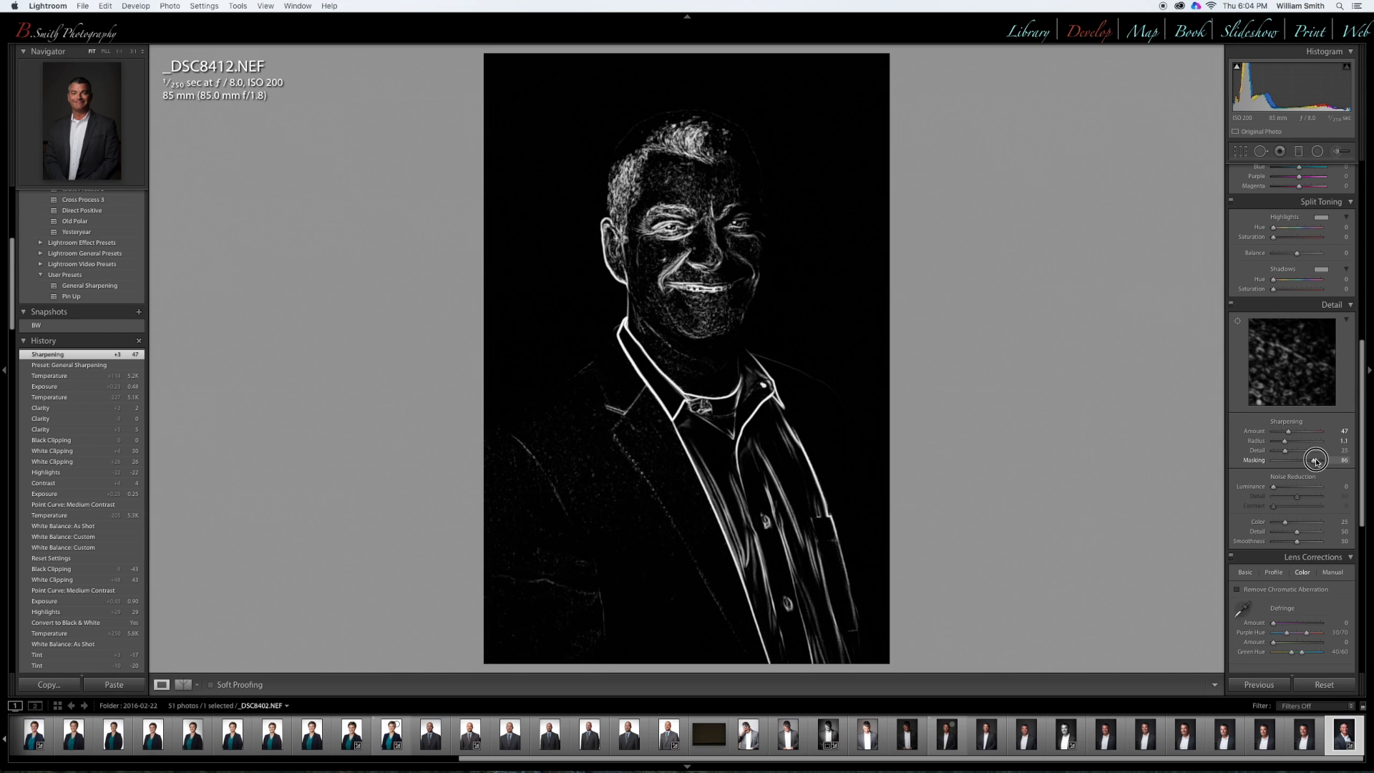
pyautogui.moveTo(1317, 461); pyautogui.dragTo(1317, 462)
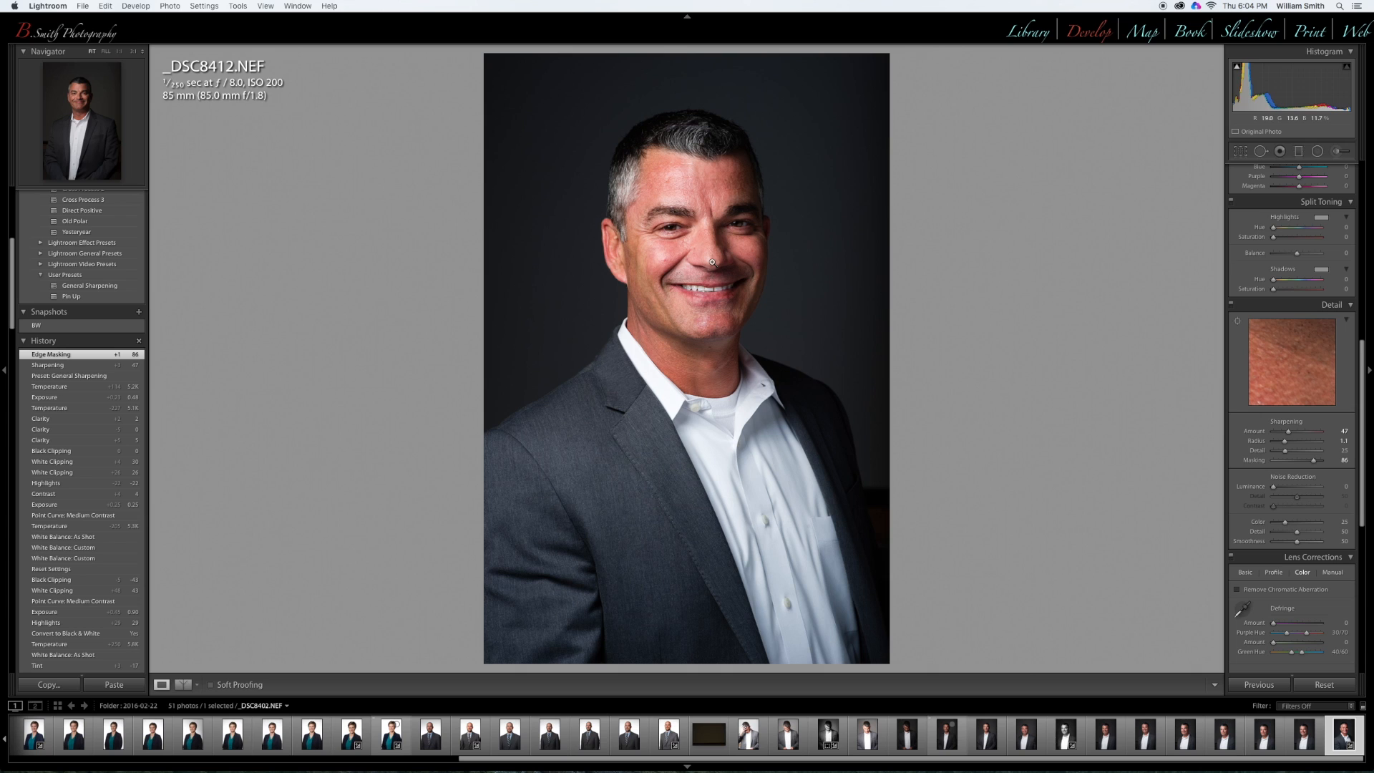
# Inspect the face up close and heal the blemish on the forehead above the eyebrow with Spot Removal
pyautogui.click(711, 195)
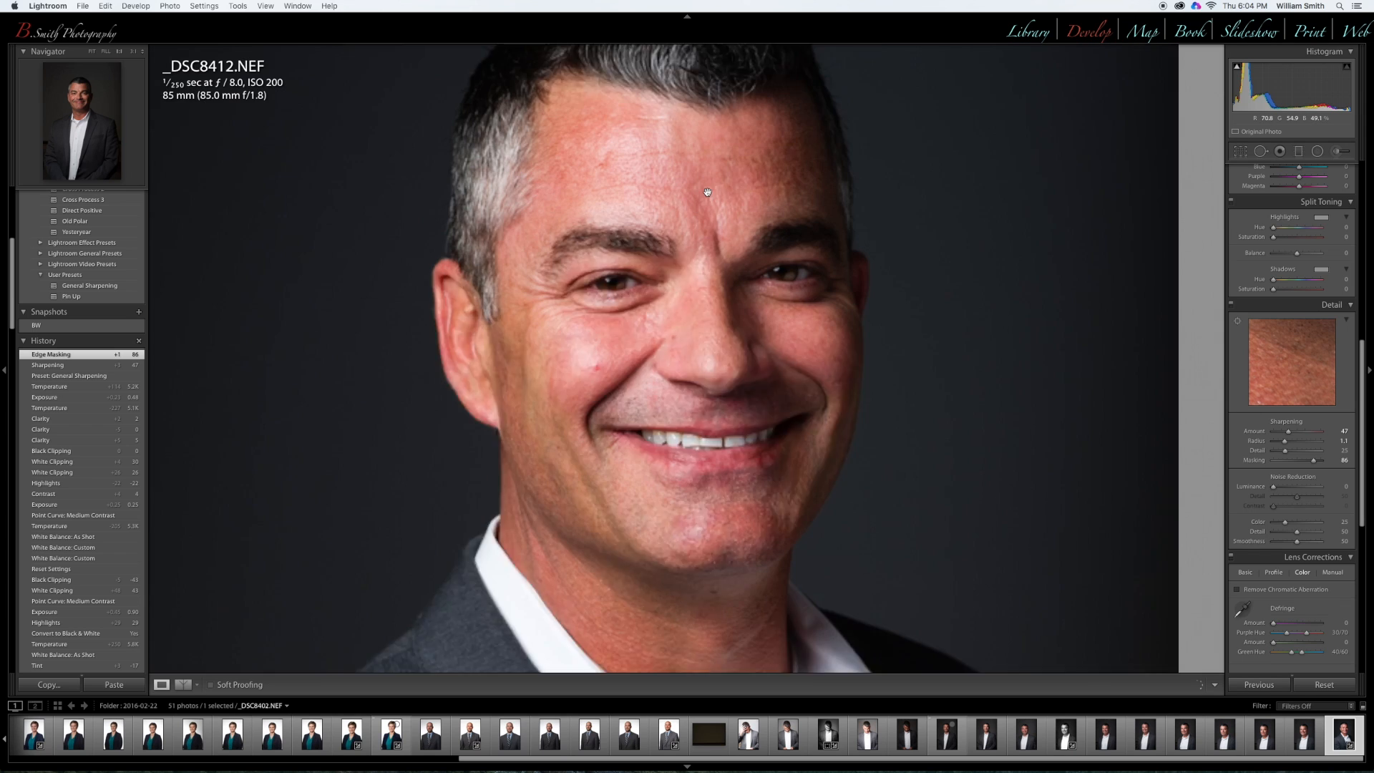
pyautogui.moveTo(705, 184); pyautogui.dragTo(657, 263)
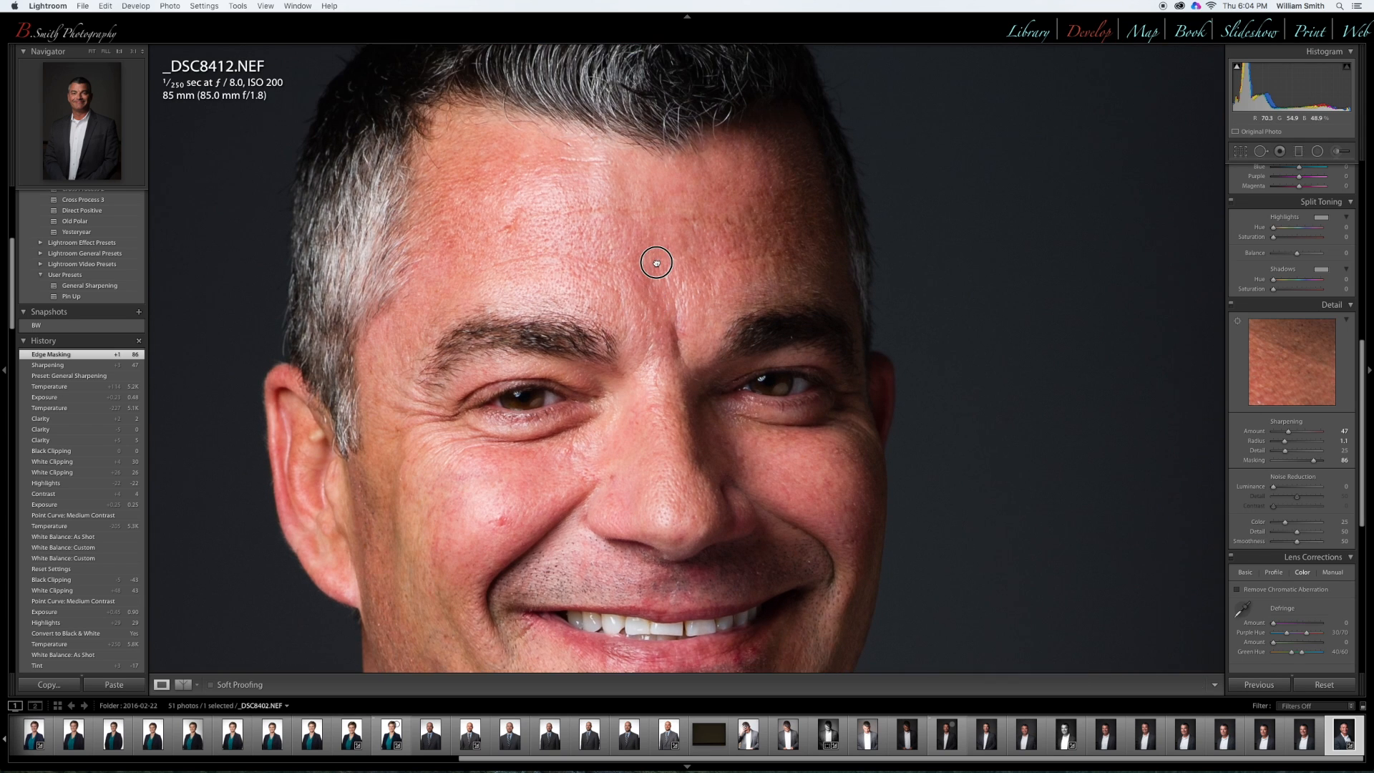
pyautogui.scroll(-10, 656, 262)
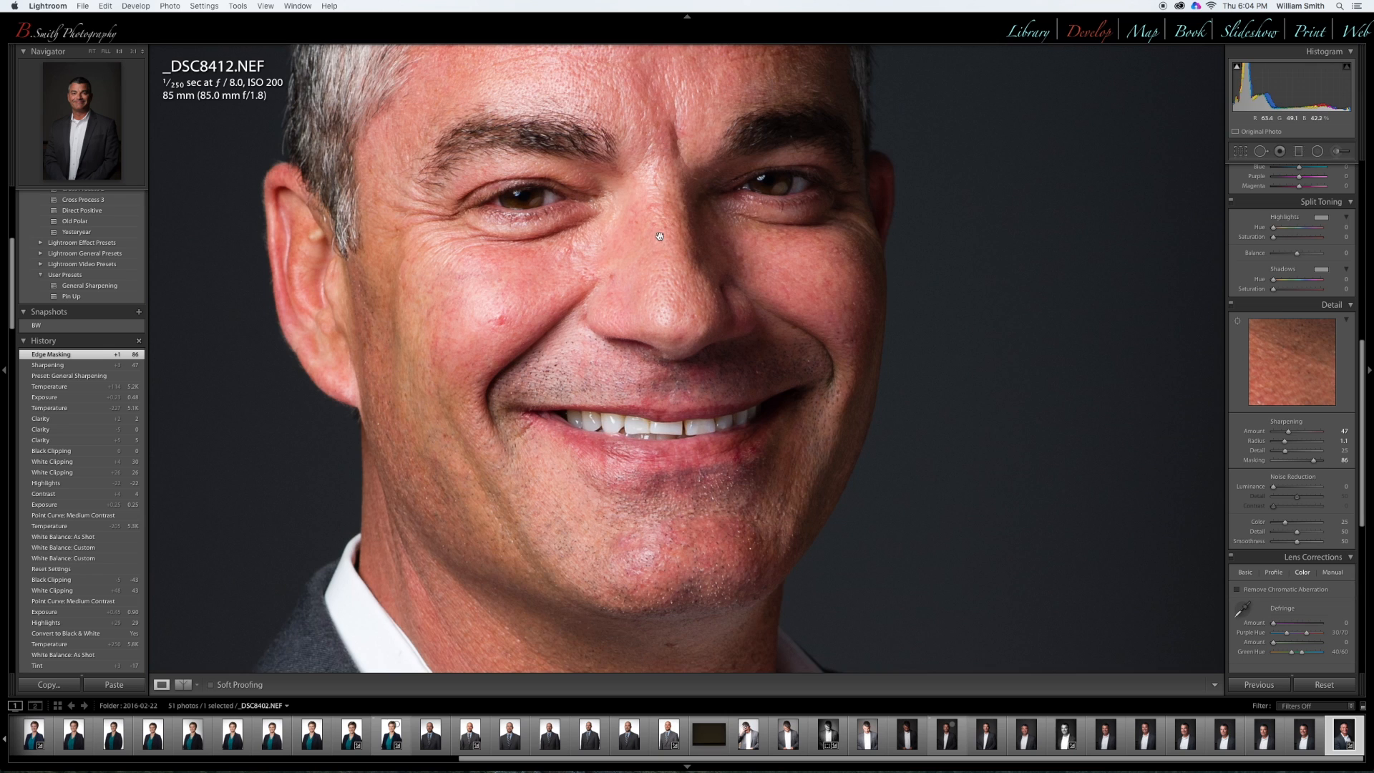
pyautogui.scroll(5, 658, 186)
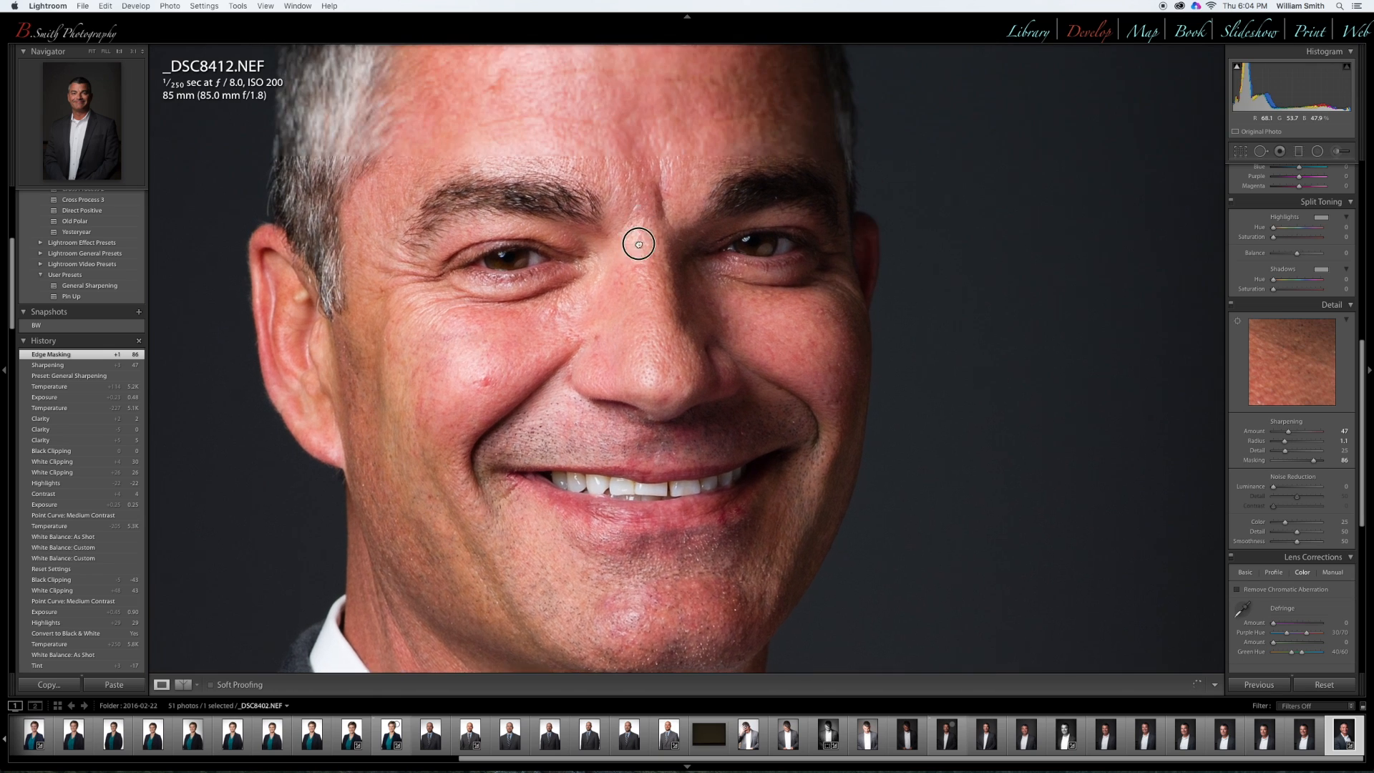
pyautogui.moveTo(653, 130); pyautogui.dragTo(687, 250)
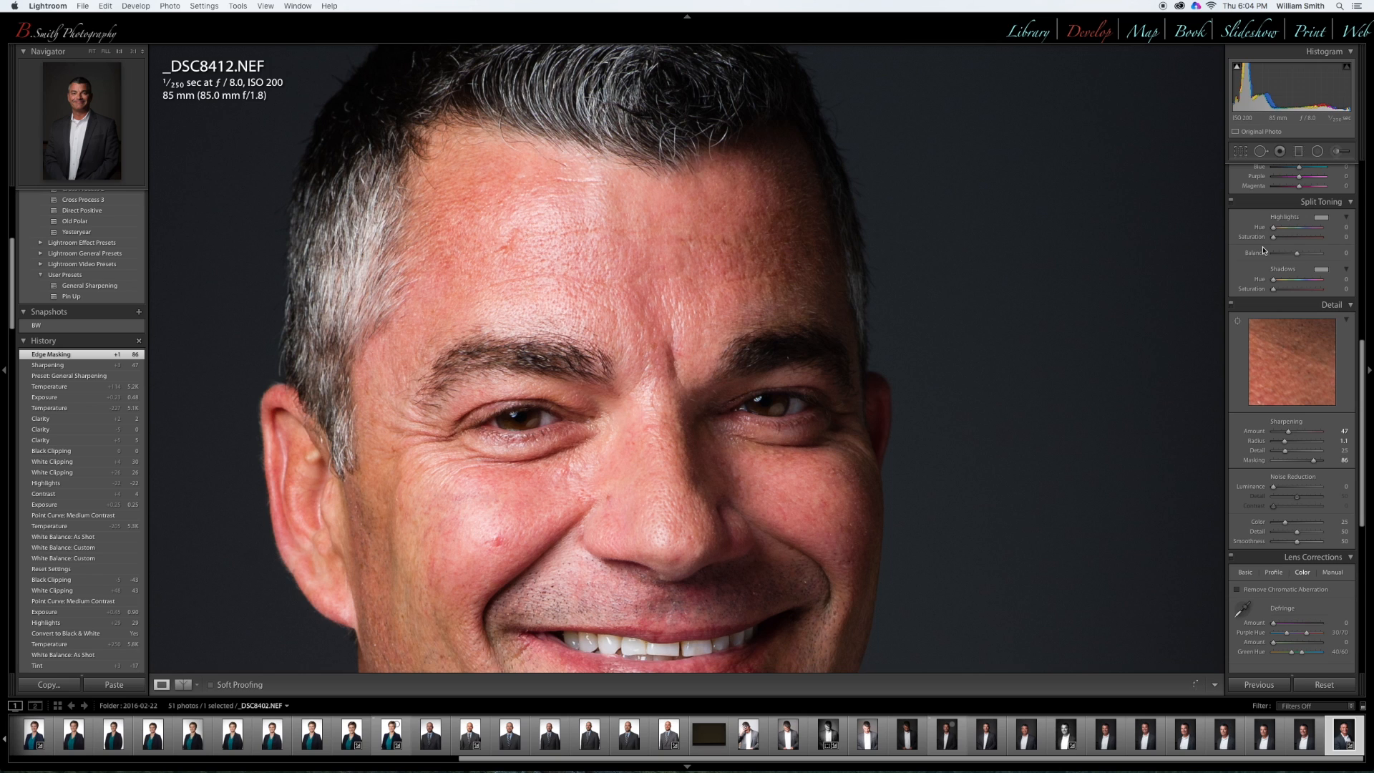
pyautogui.click(1260, 151)
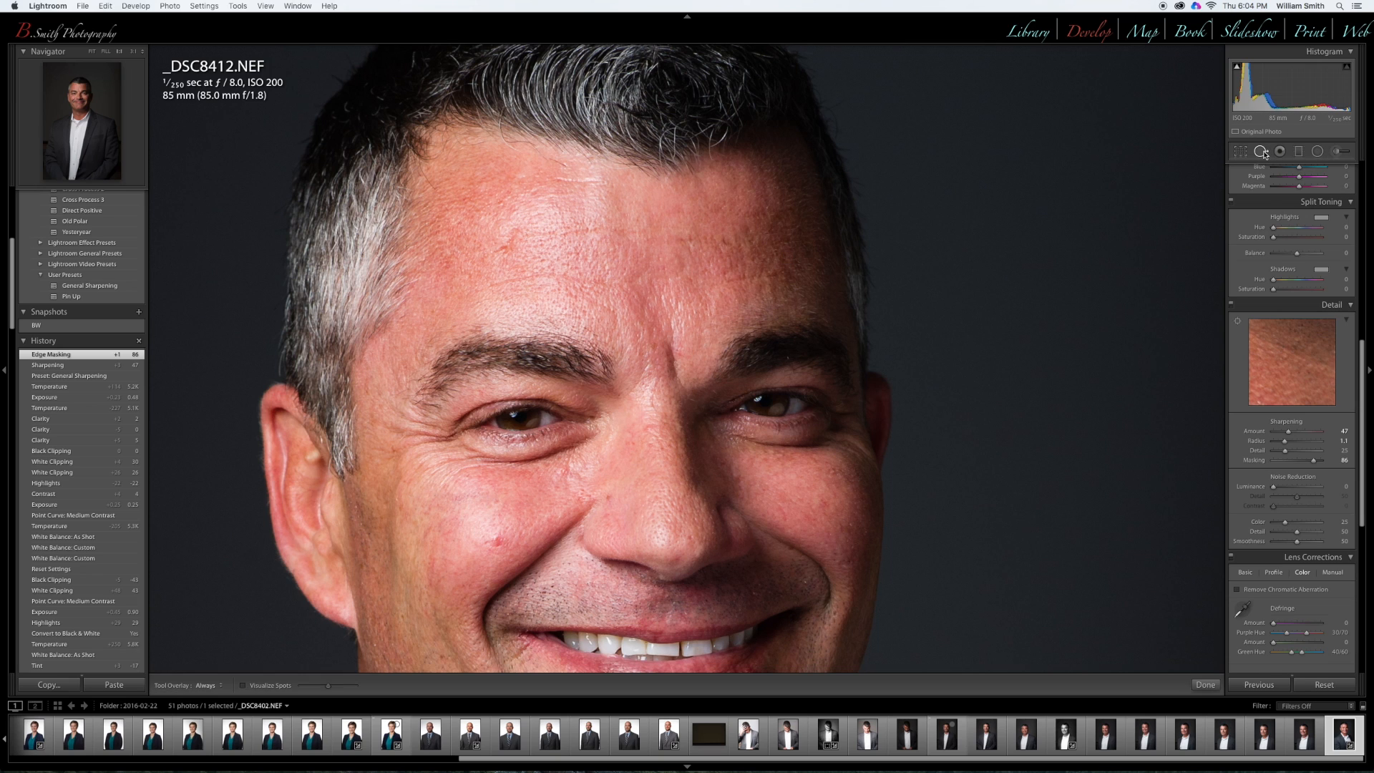
pyautogui.click(509, 245)
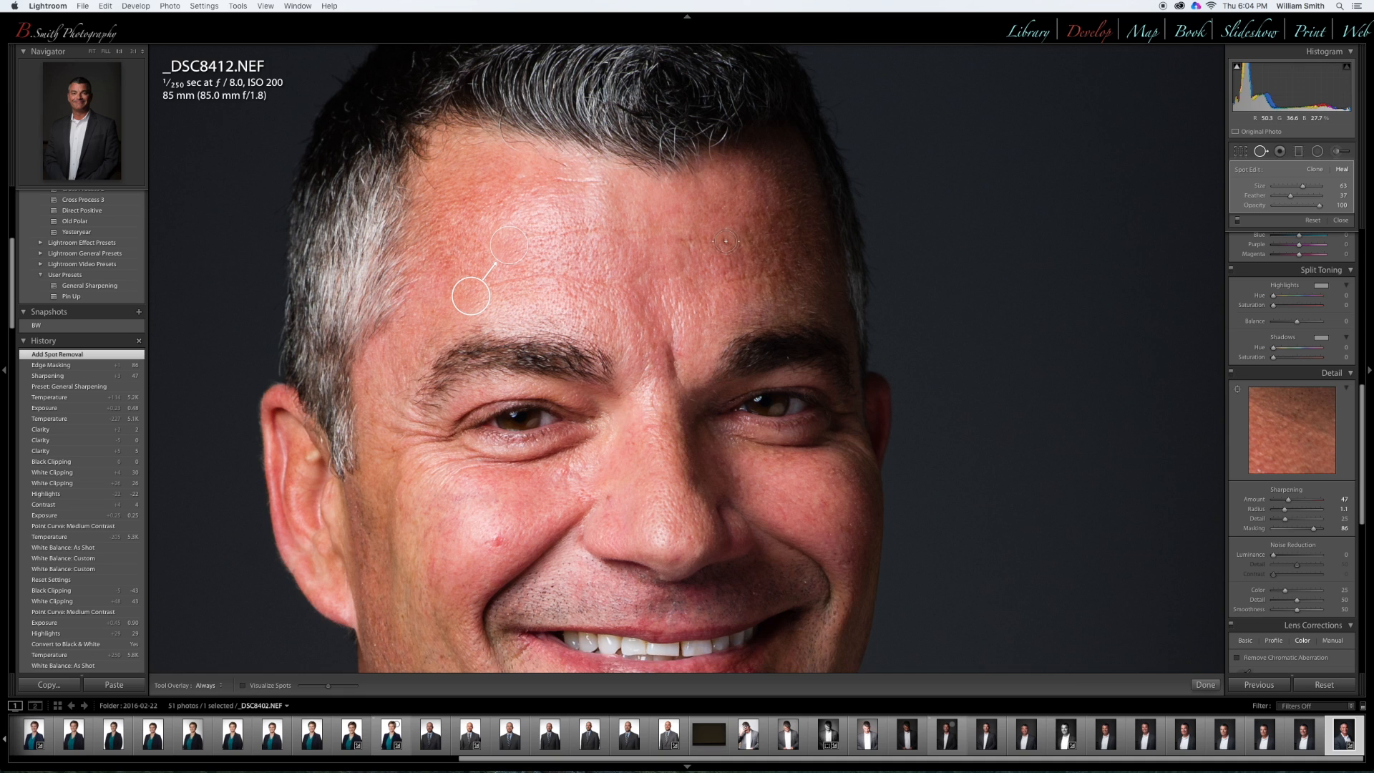
# Heal the dark spot on the forehead and the bright mark near the hairline, setting the hairline spot's feather to 63
pyautogui.click(725, 241)
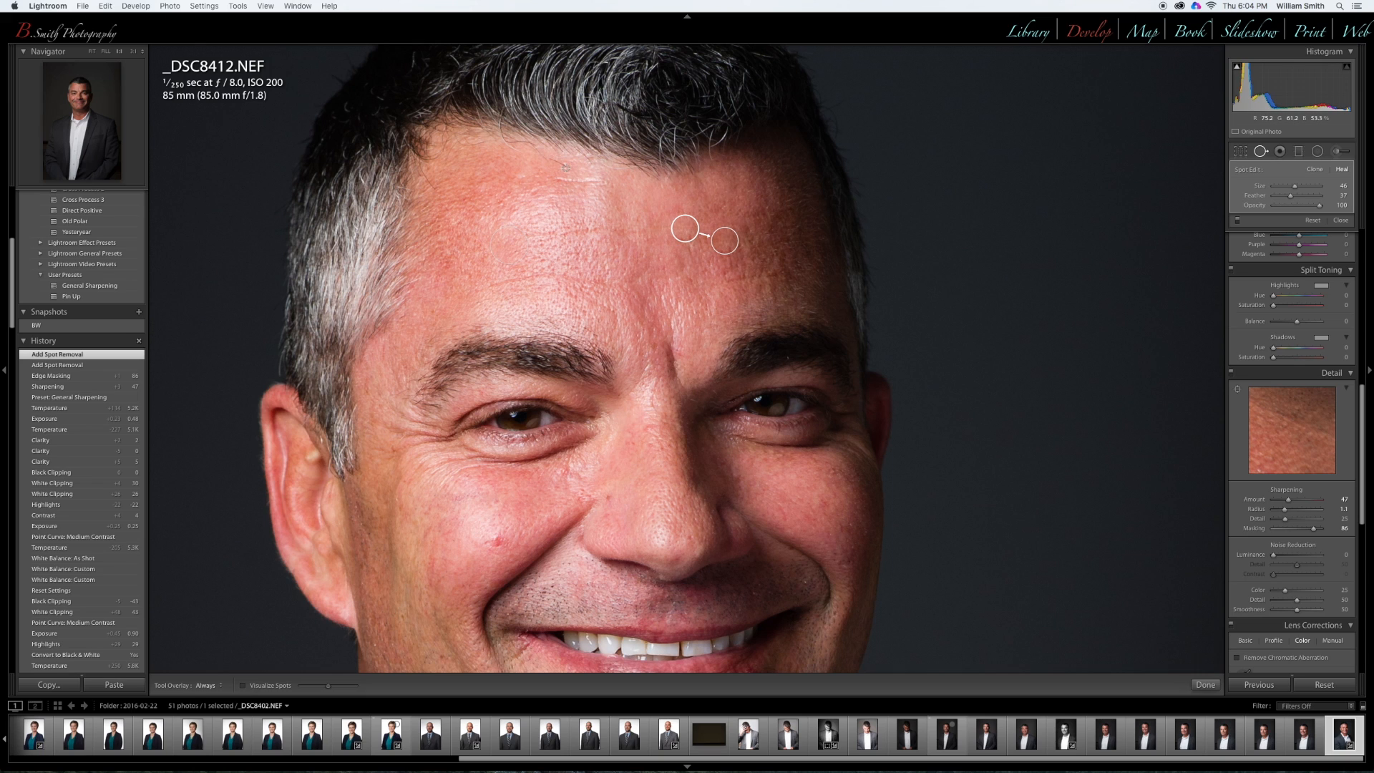
pyautogui.scroll(-8, 564, 165)
pyautogui.moveTo(560, 164); pyautogui.dragTo(567, 169)
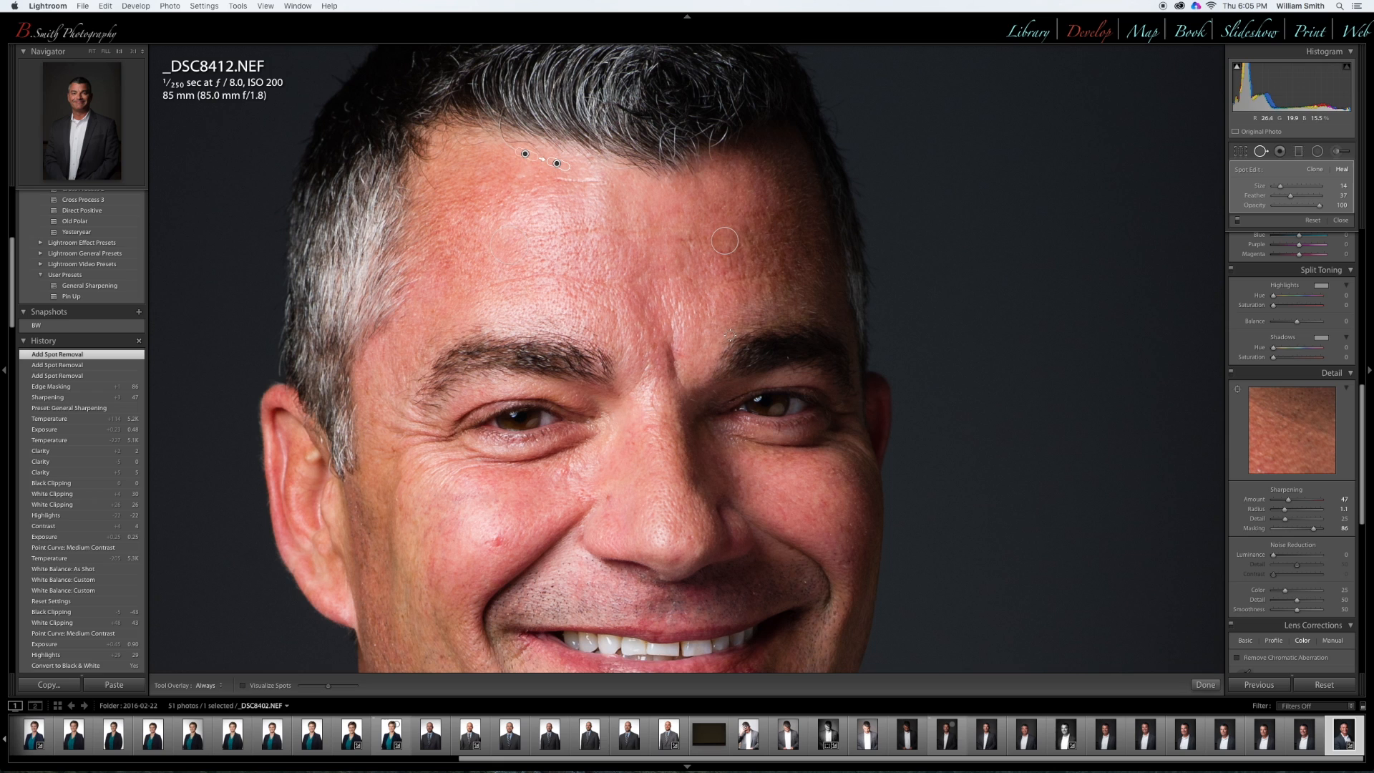
pyautogui.moveTo(1292, 198); pyautogui.dragTo(1303, 198)
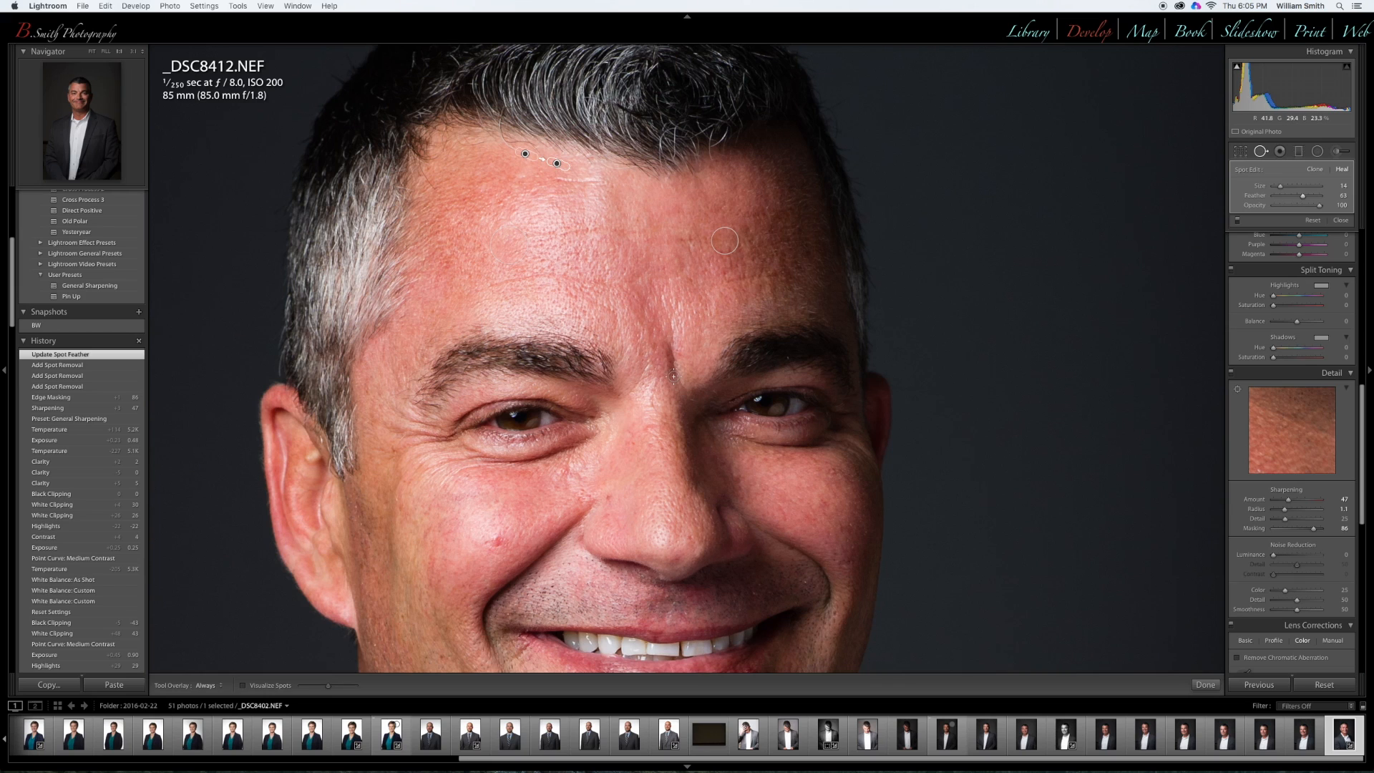
# Heal the vertical crease between the eyebrows and the patch beside it with a size 32 brush, sampling the patch from the nose bridge
pyautogui.scroll(5, 673, 376)
pyautogui.moveTo(673, 374); pyautogui.dragTo(667, 341)
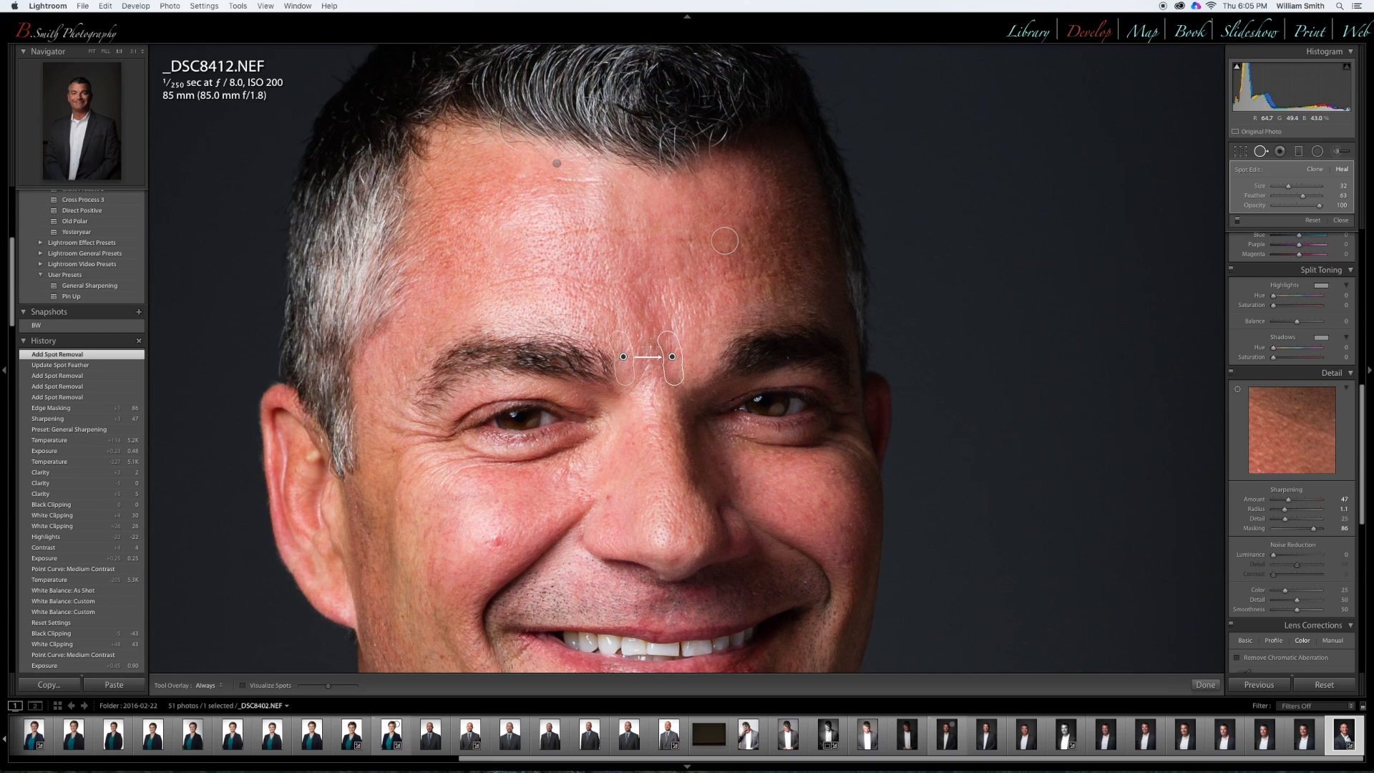
pyautogui.moveTo(653, 347); pyautogui.dragTo(653, 442)
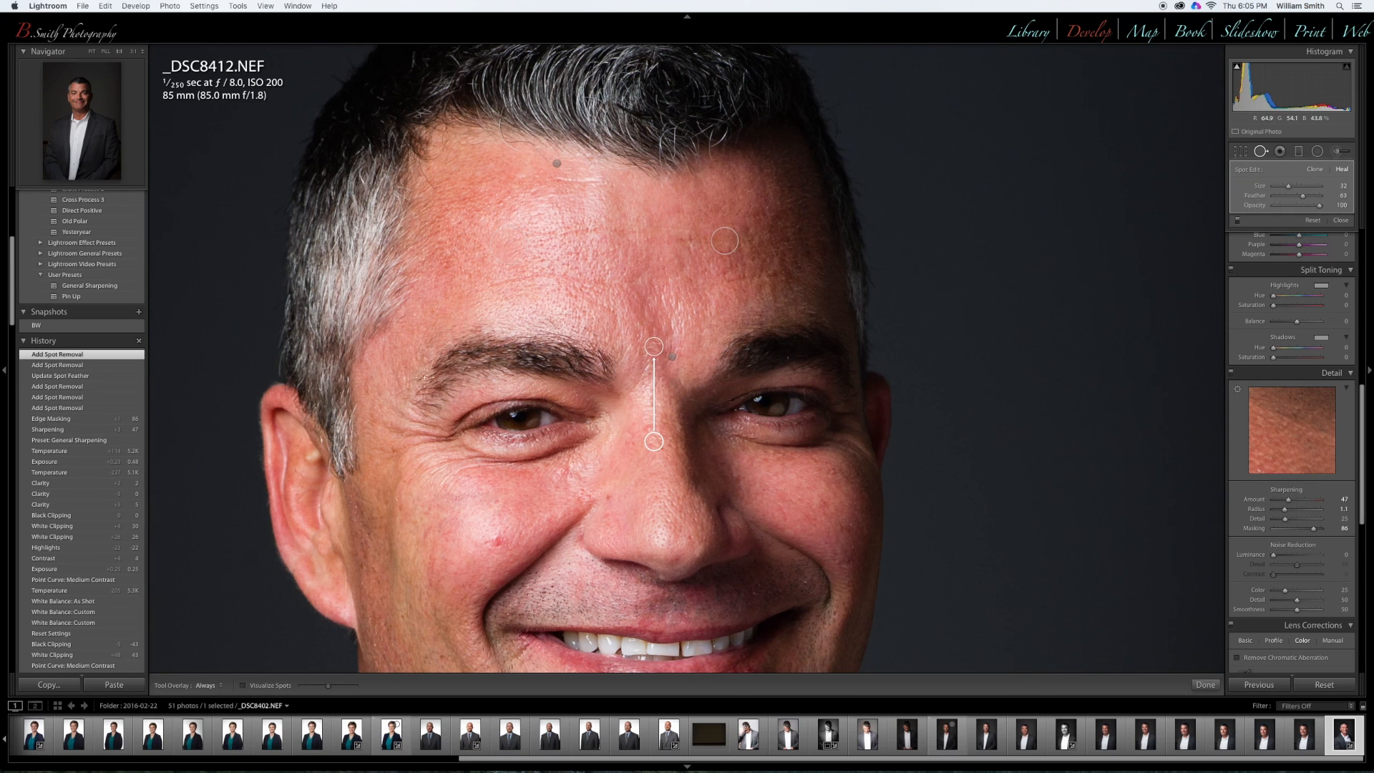
# Heal the red blemish on the cheek beside the smile line with a size 32 spot
pyautogui.moveTo(430, 395); pyautogui.dragTo(449, 270)
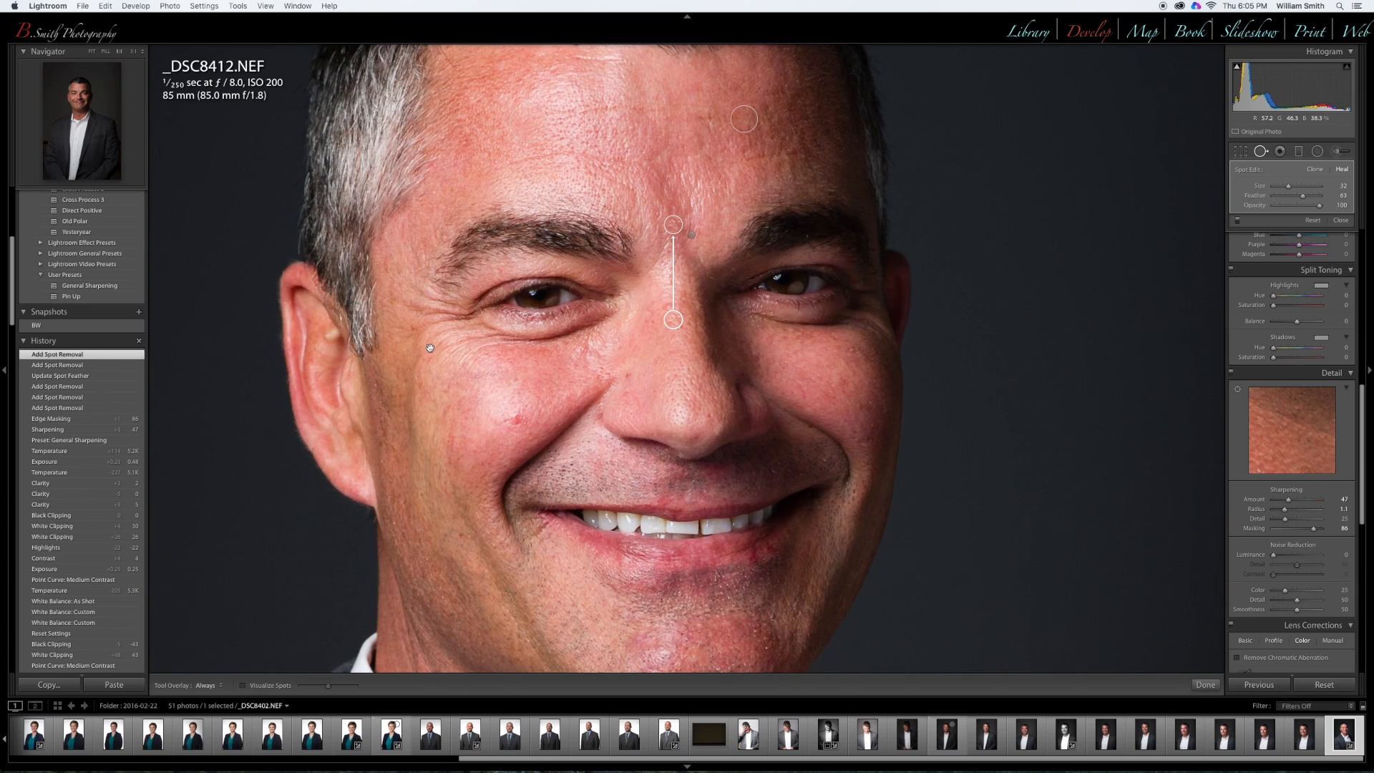
pyautogui.scroll(-5, 433, 405)
pyautogui.hscroll(3, 433, 405)
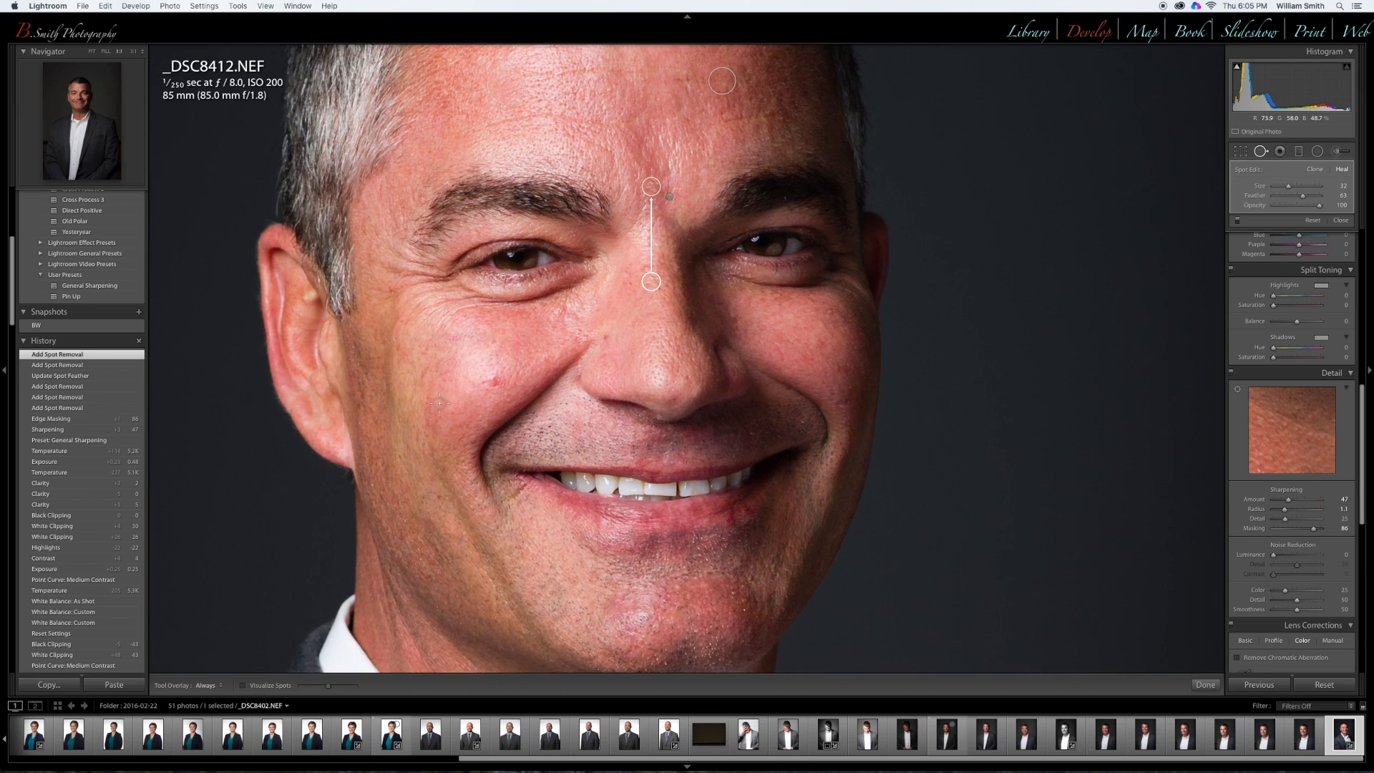
pyautogui.click(493, 380)
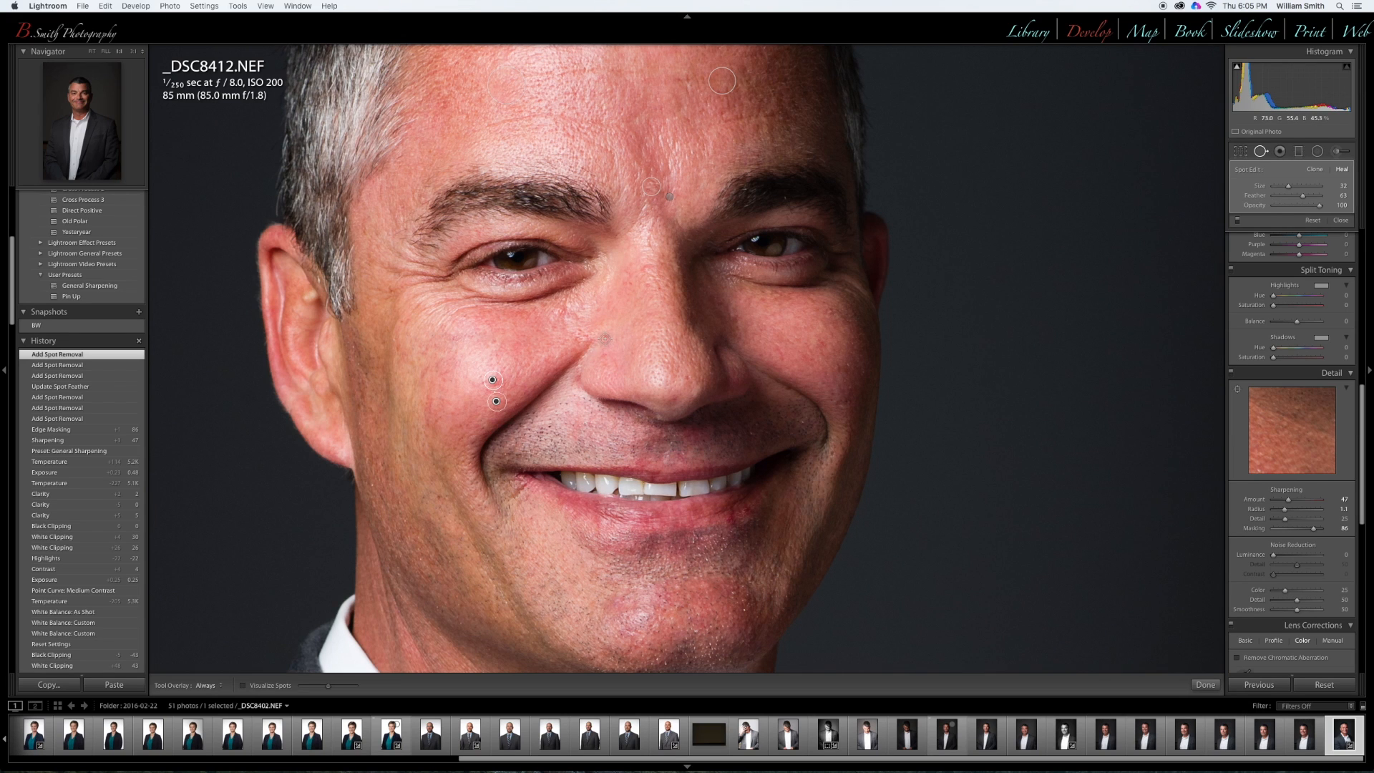
# Heal the small blemishes beside the nose and on its tip with the healing brush at size 21
pyautogui.scroll(-5, 605, 339)
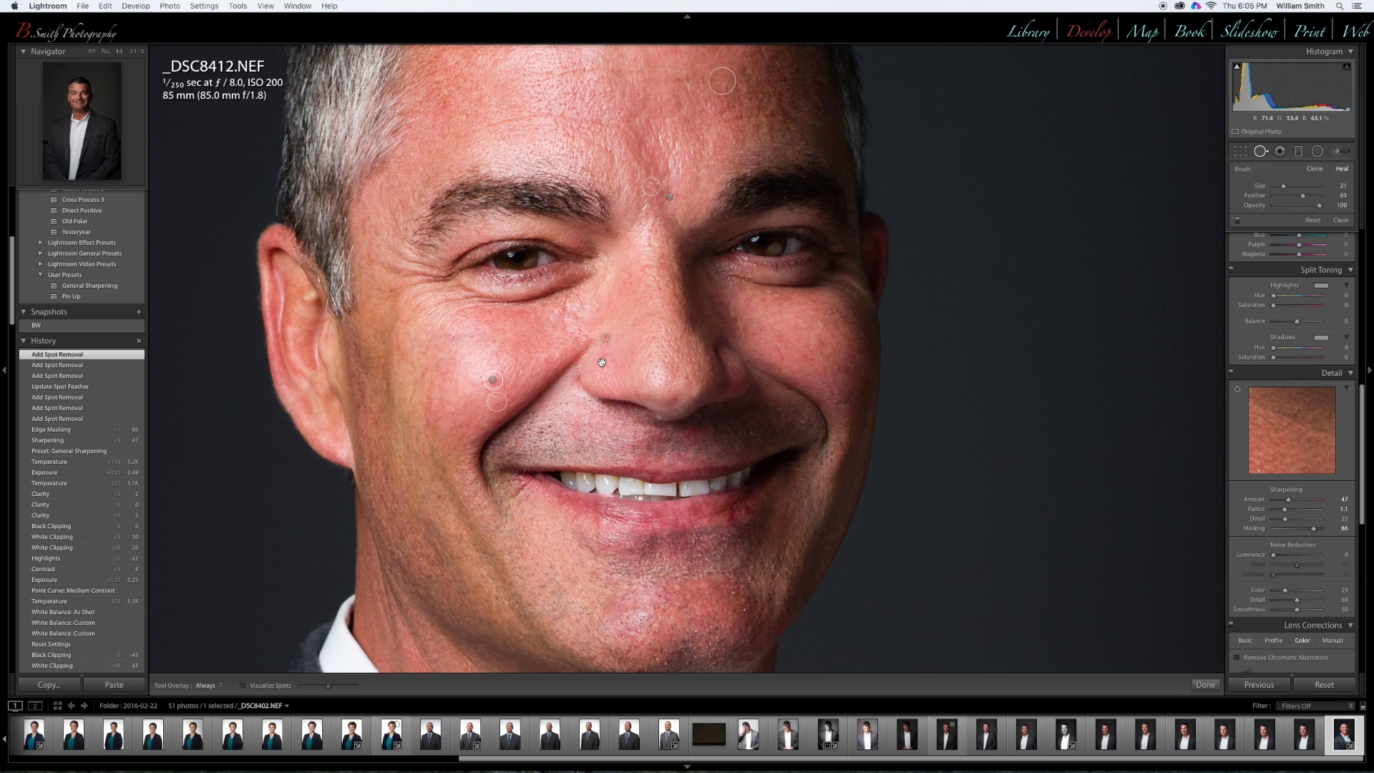
pyautogui.click(606, 339)
pyautogui.press('Delete')
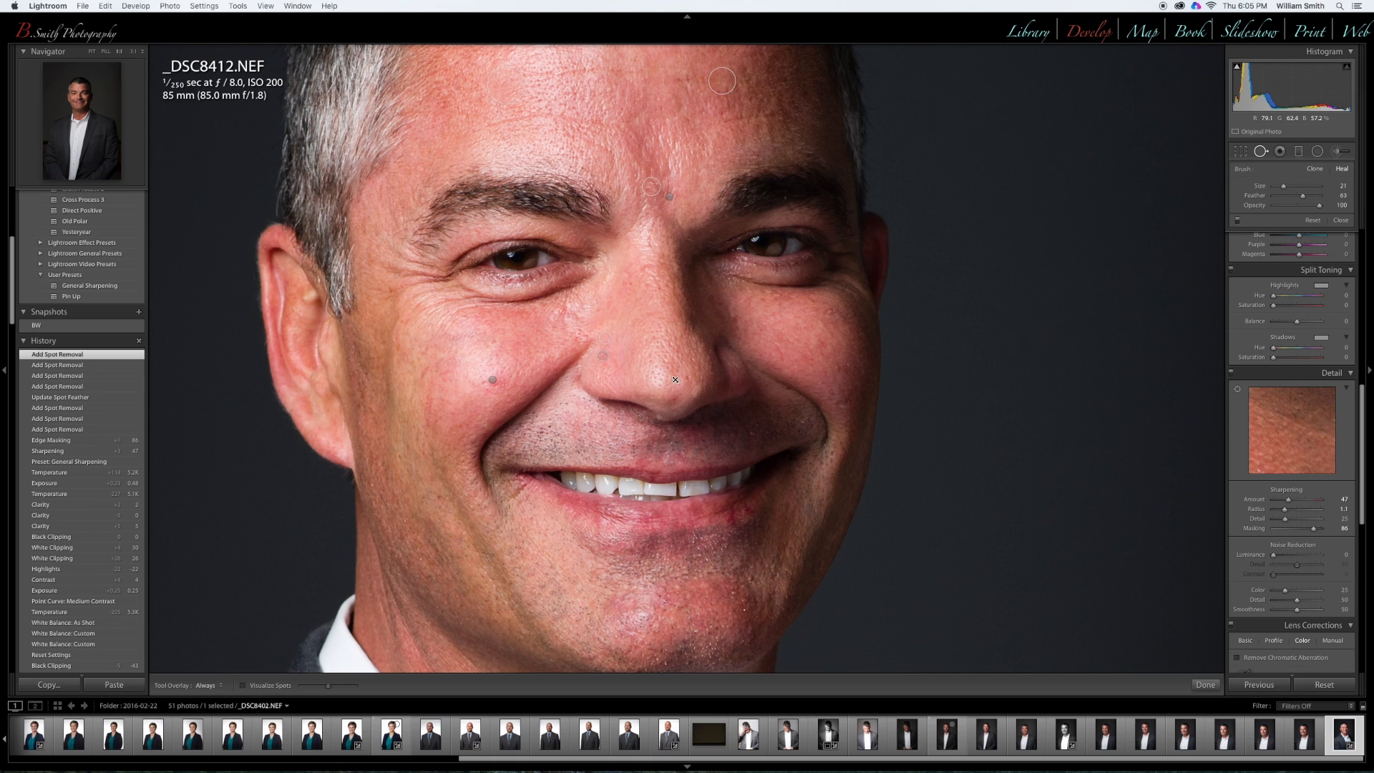
pyautogui.click(603, 355)
pyautogui.click(685, 378)
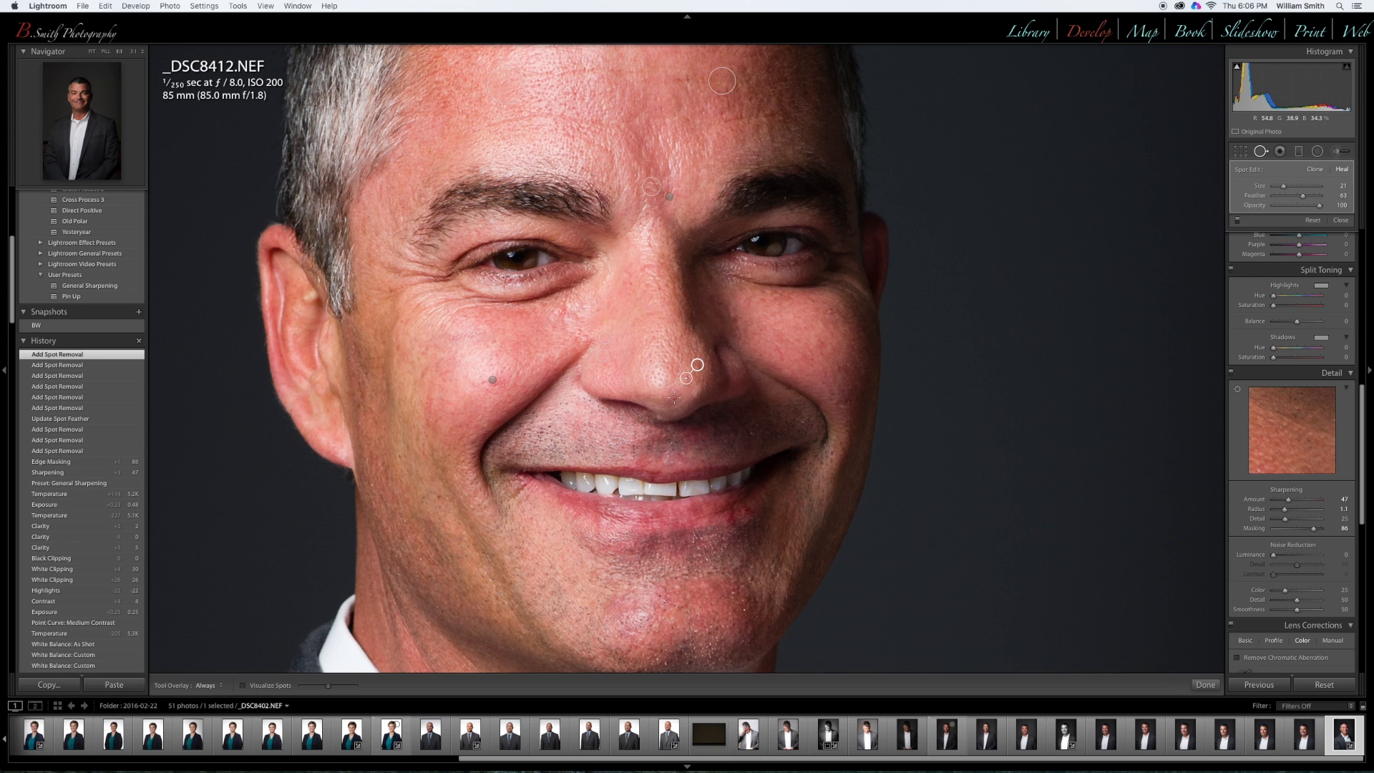
pyautogui.press('space')
pyautogui.click(674, 398)
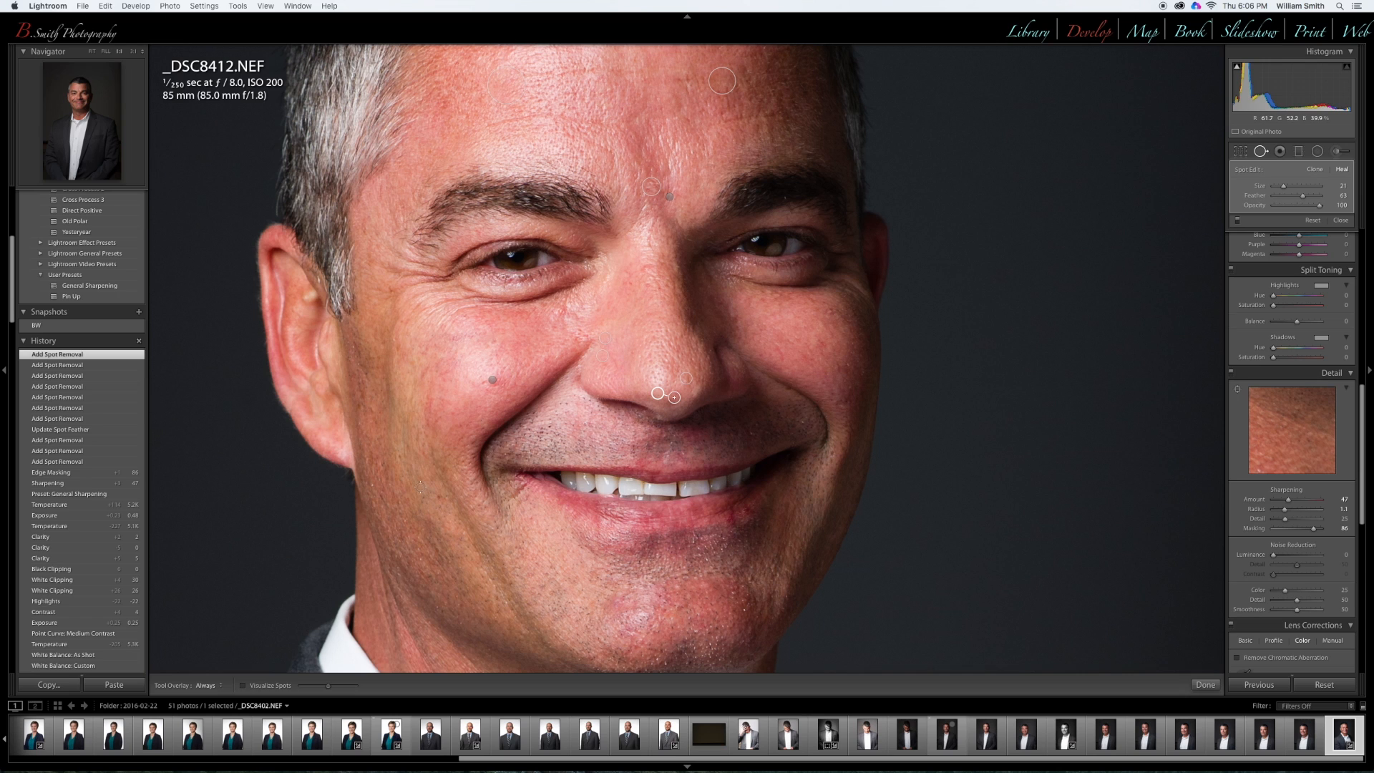
# Heal the small spots on the jawline below the ear, around the mouth and upper lip, and on the chin at size 14
pyautogui.press('space')
pyautogui.click(372, 486)
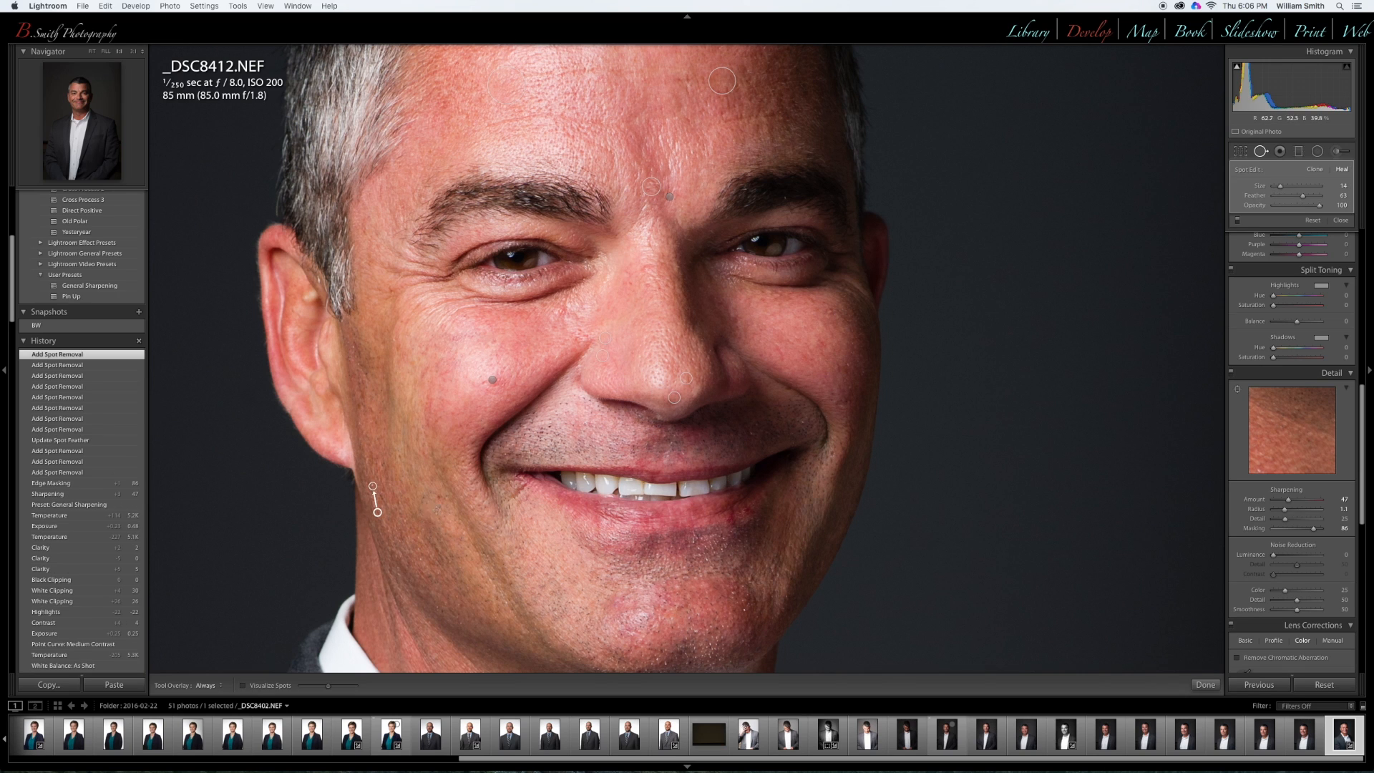
pyautogui.click(505, 456)
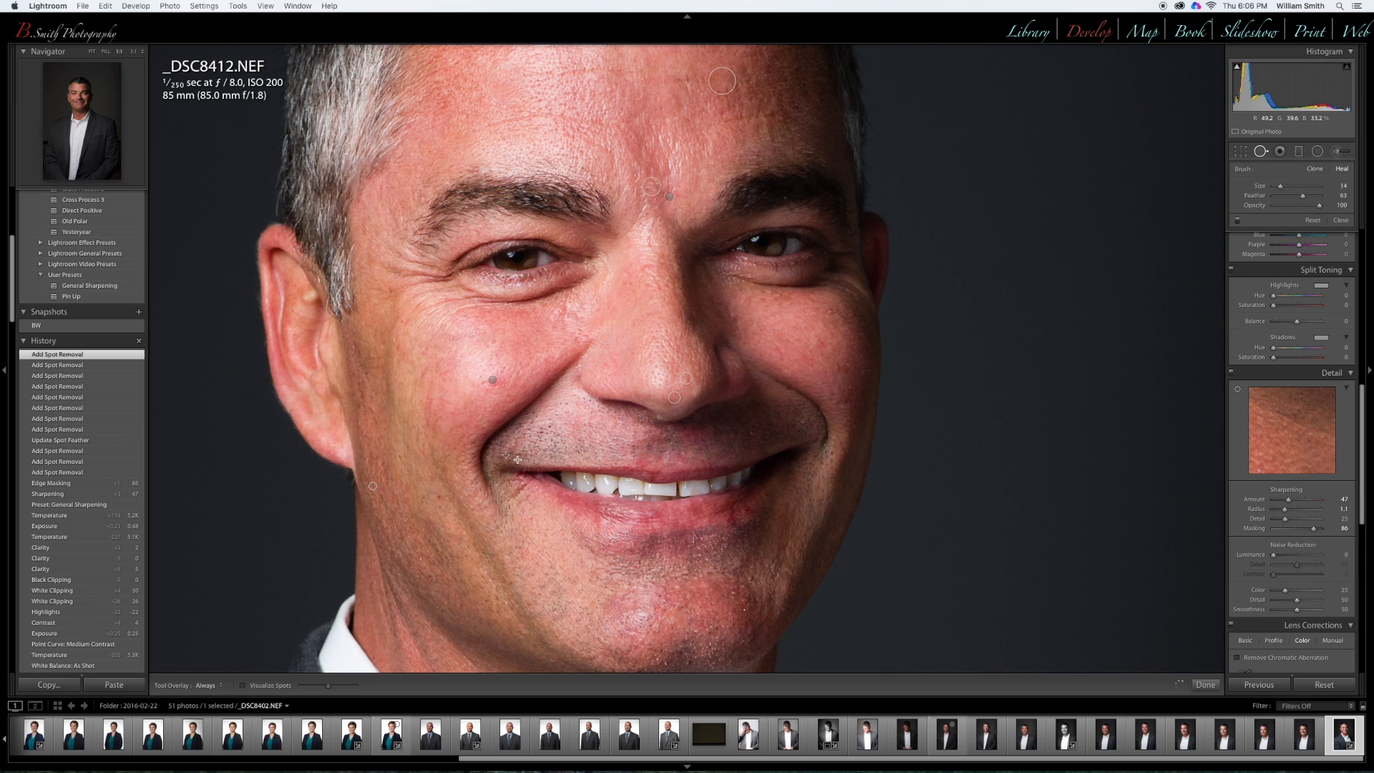
pyautogui.click(750, 433)
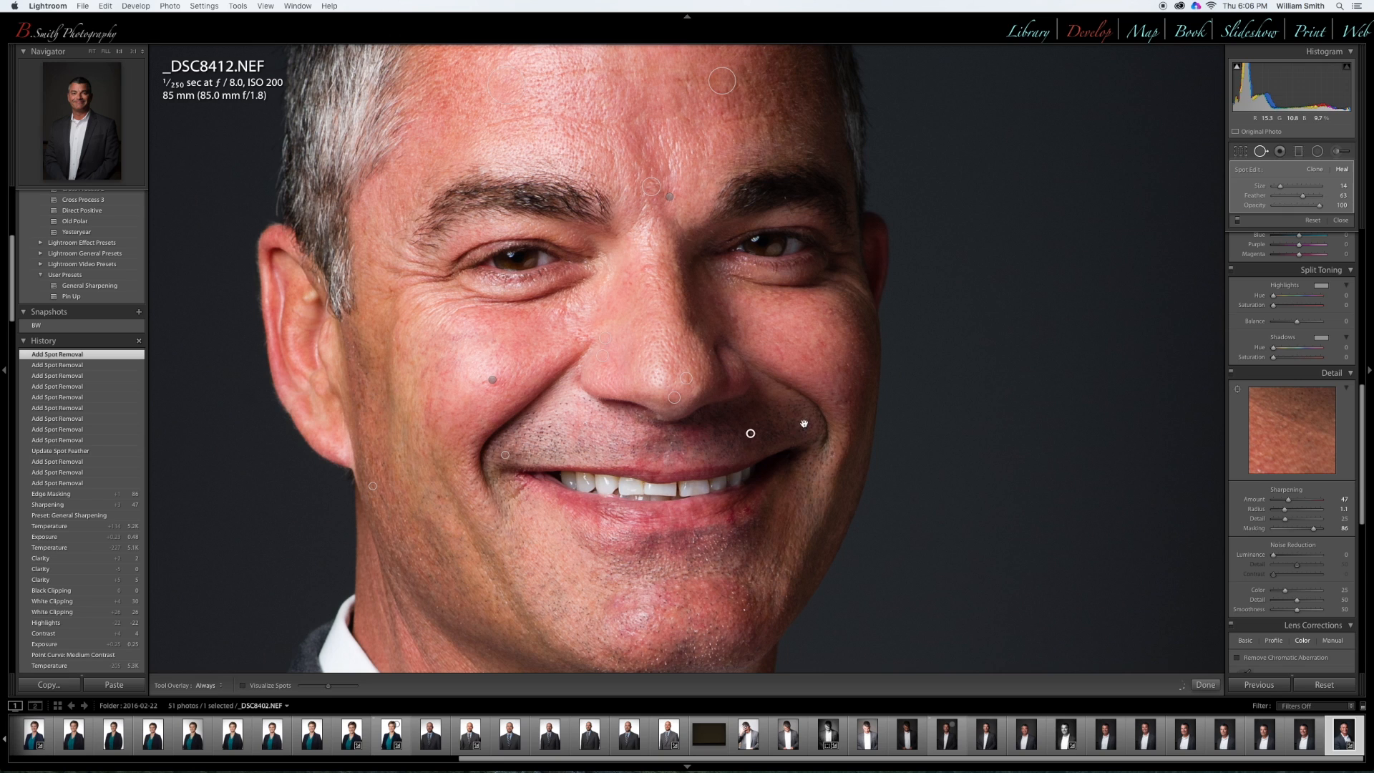
pyautogui.click(810, 434)
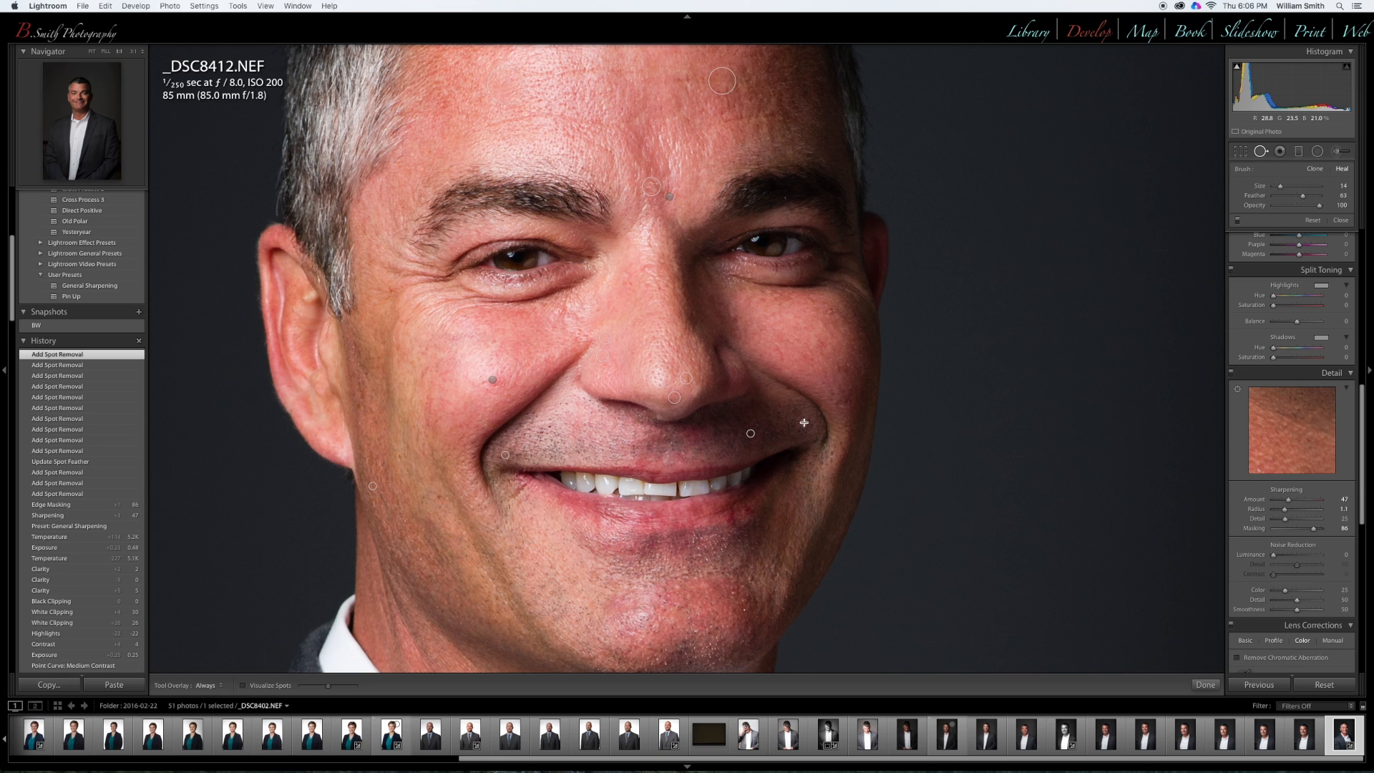
pyautogui.click(744, 611)
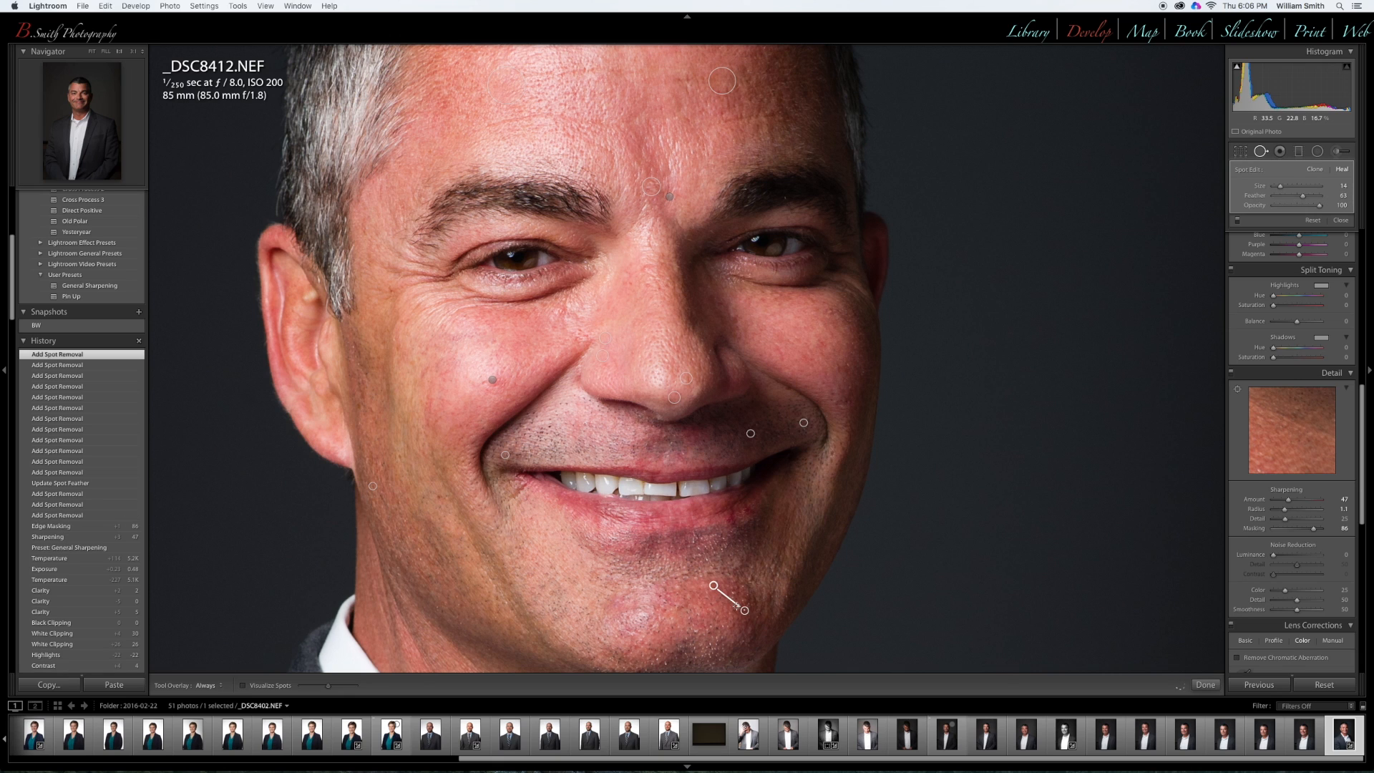
pyautogui.click(684, 454)
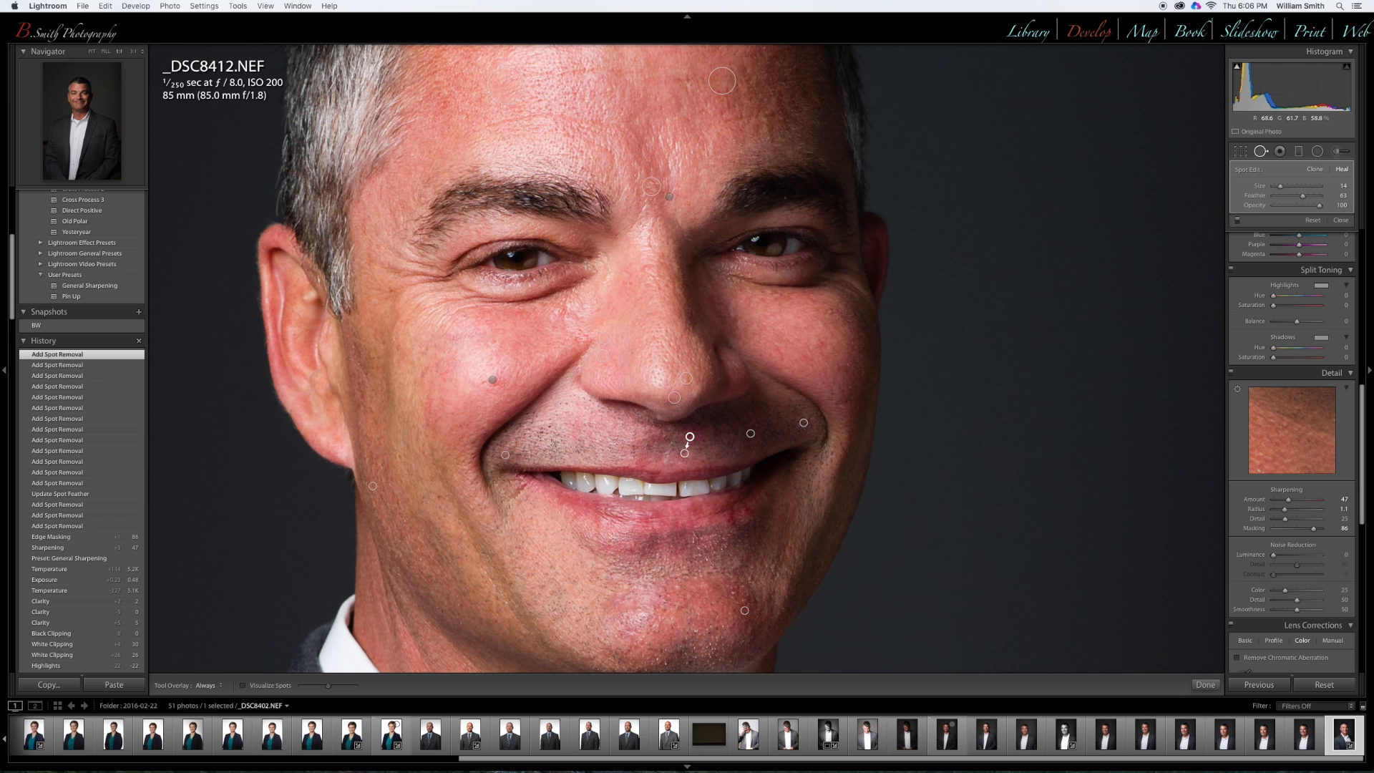
# Heal the shiny spots along the bridge of the nose with the healing brush at size 21
pyautogui.moveTo(771, 355); pyautogui.dragTo(581, 346)
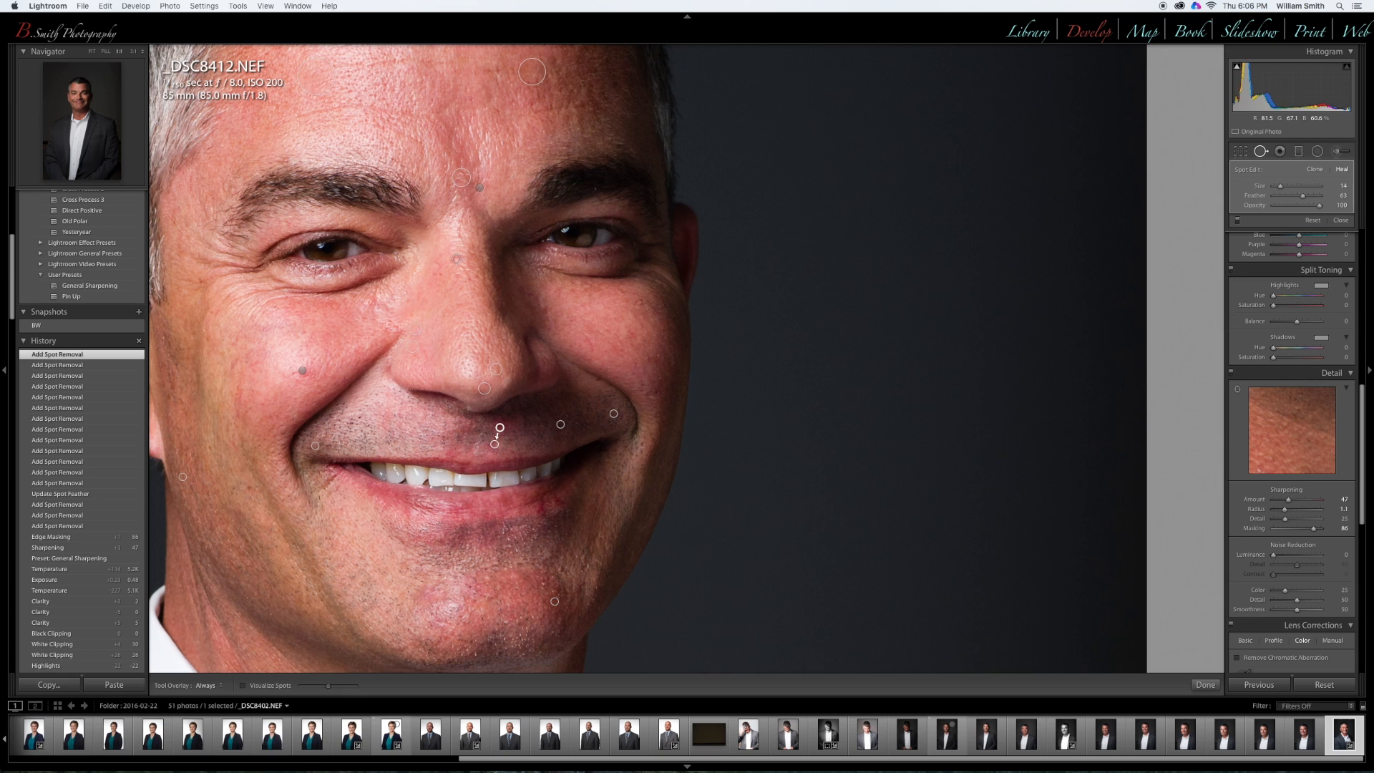
pyautogui.click(456, 259)
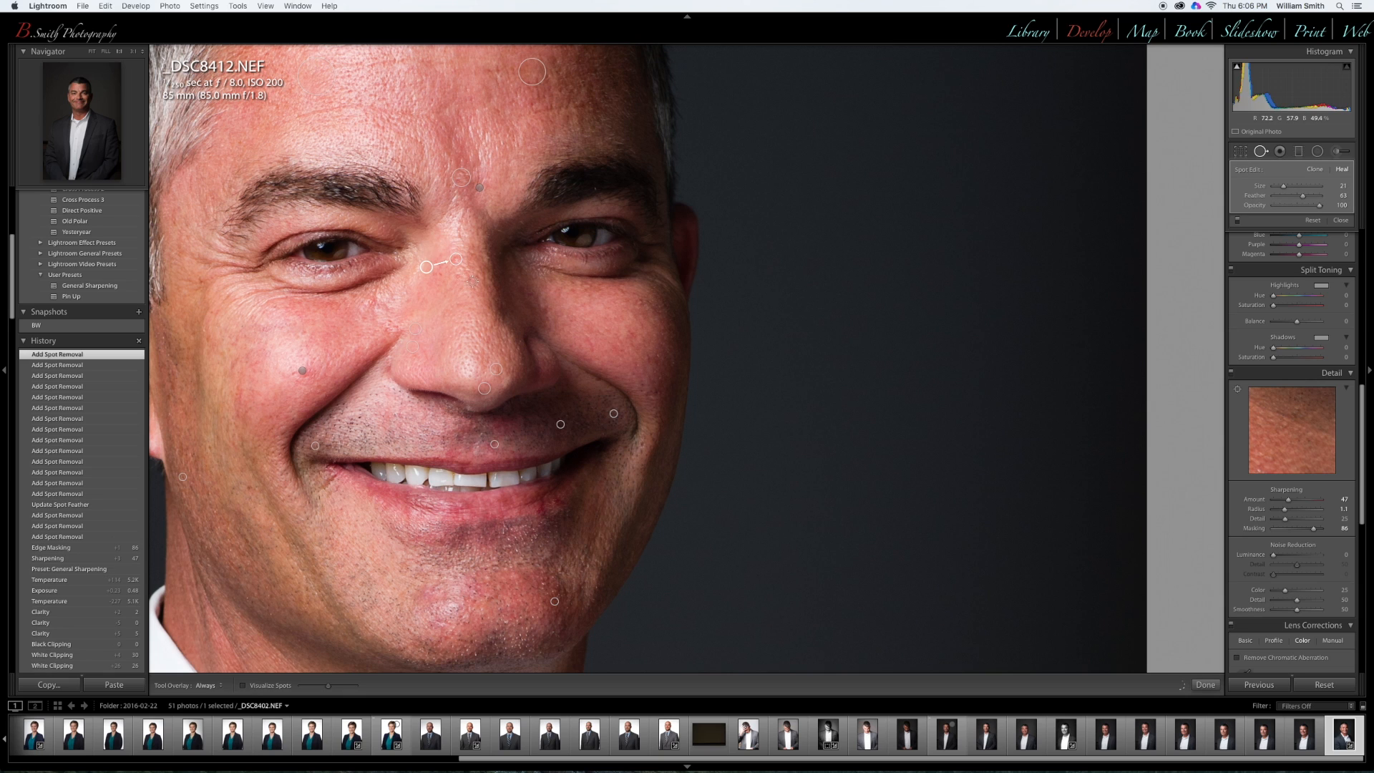
pyautogui.click(458, 276)
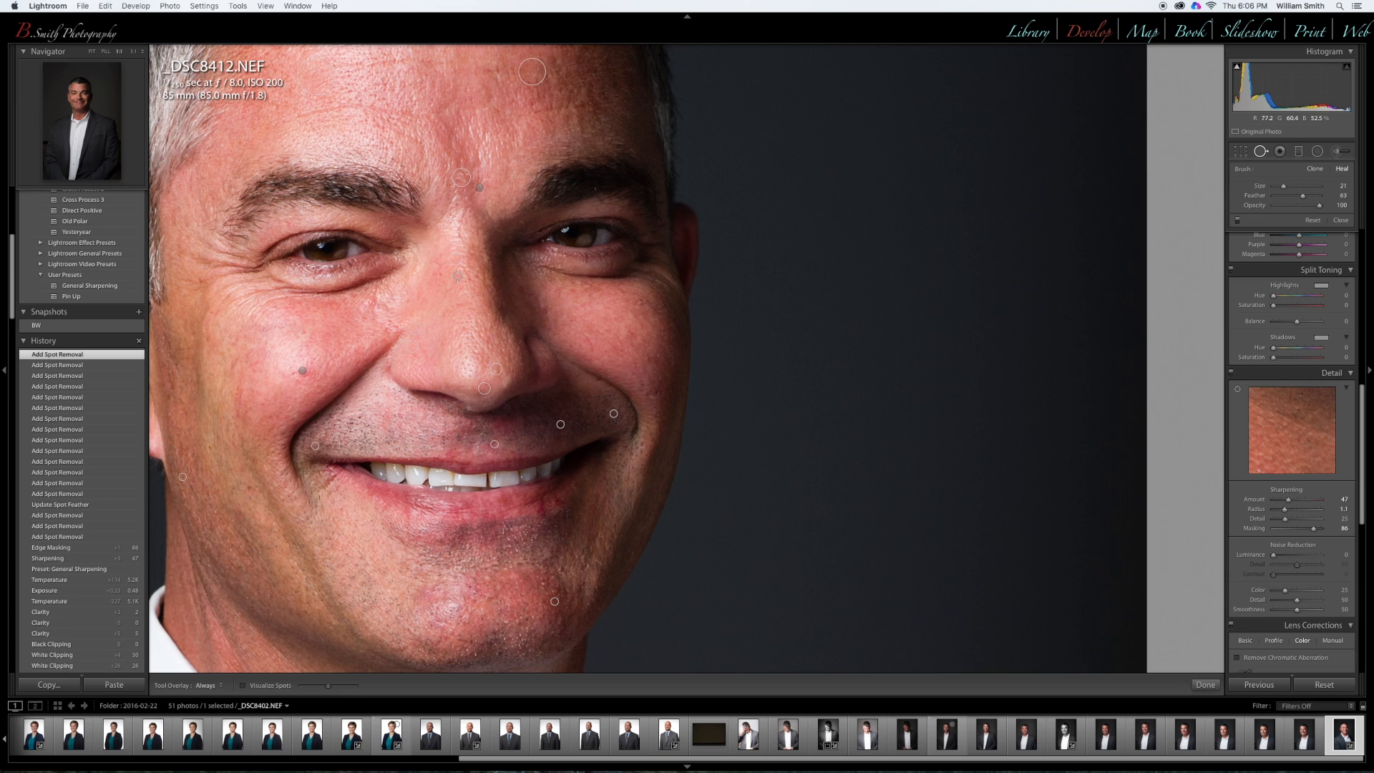
pyautogui.click(470, 279)
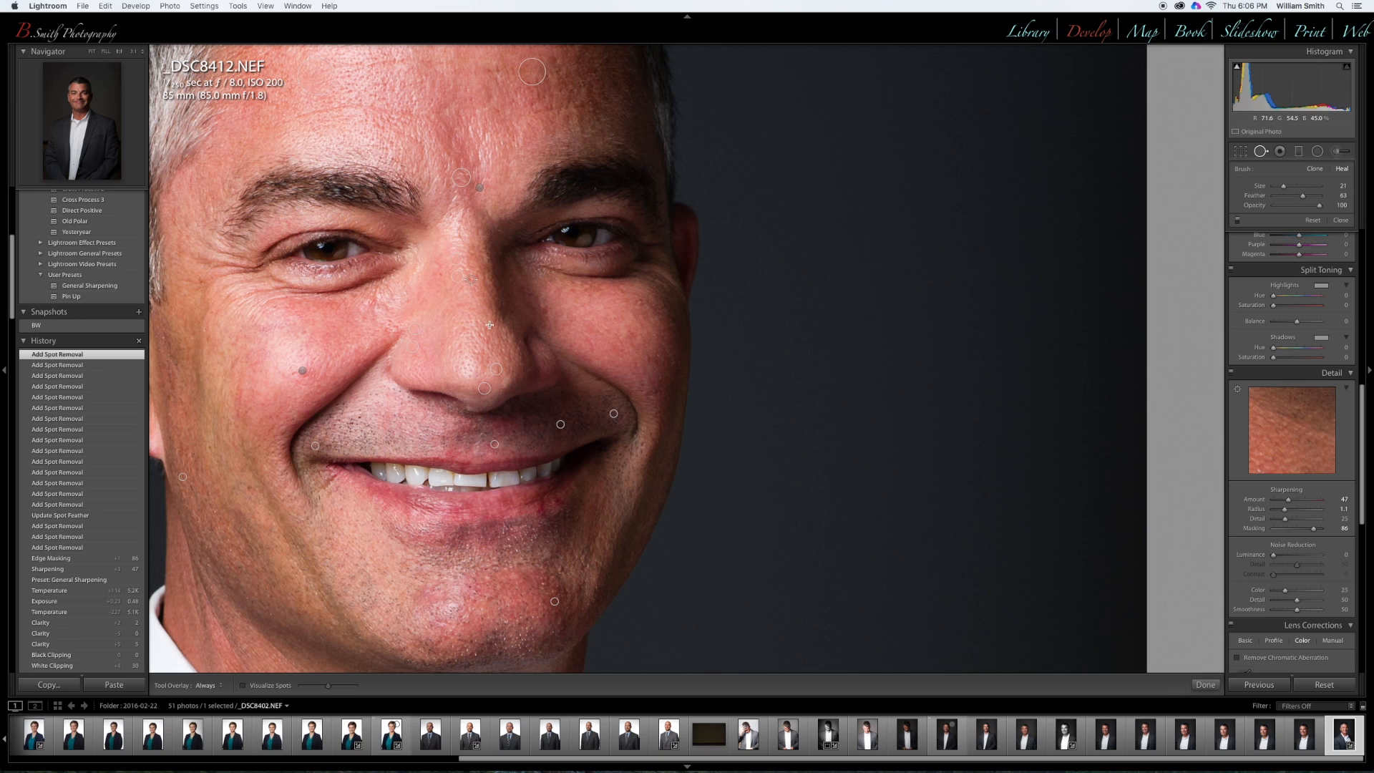
pyautogui.click(470, 279)
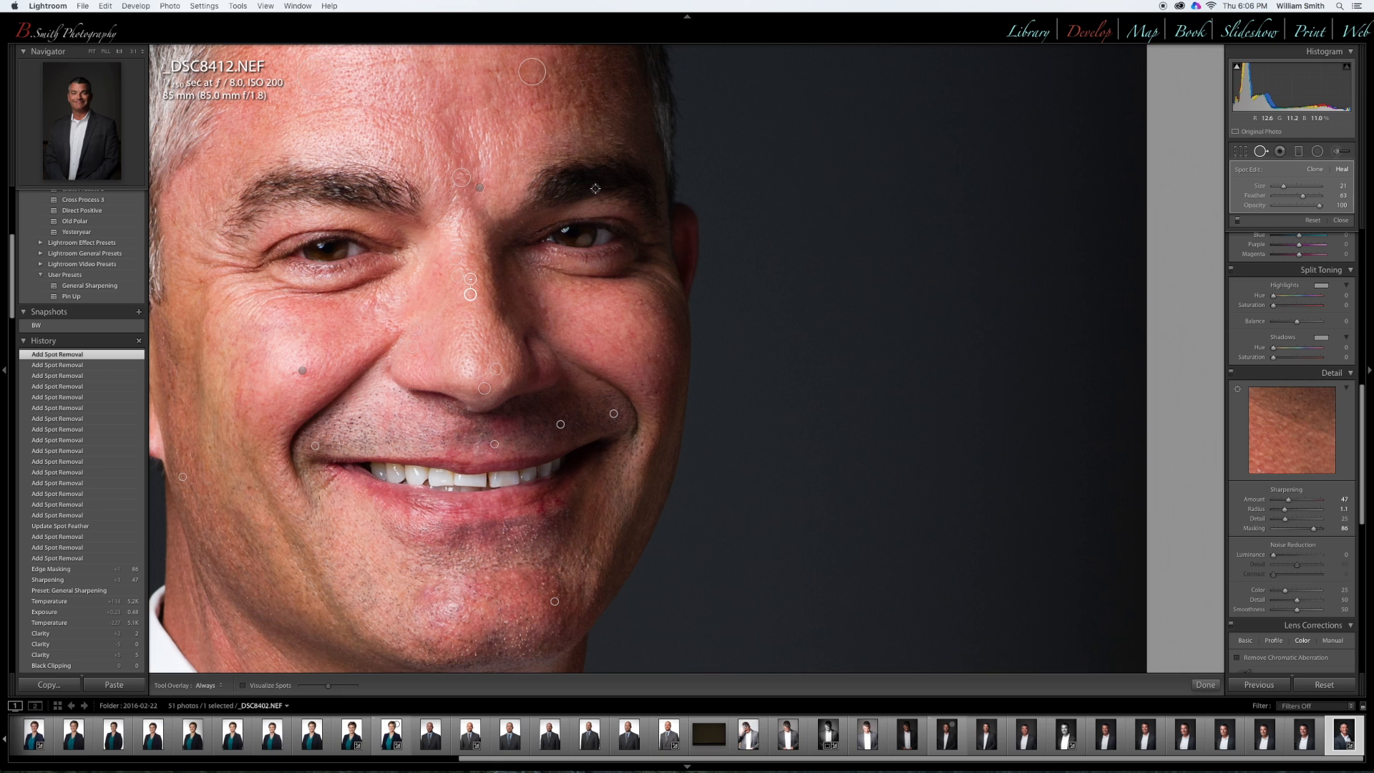
# Heal the spots on the darker-side eyebrow, upper lip and chin, and reposition the sample source of the mid-chin spot
pyautogui.click(594, 189)
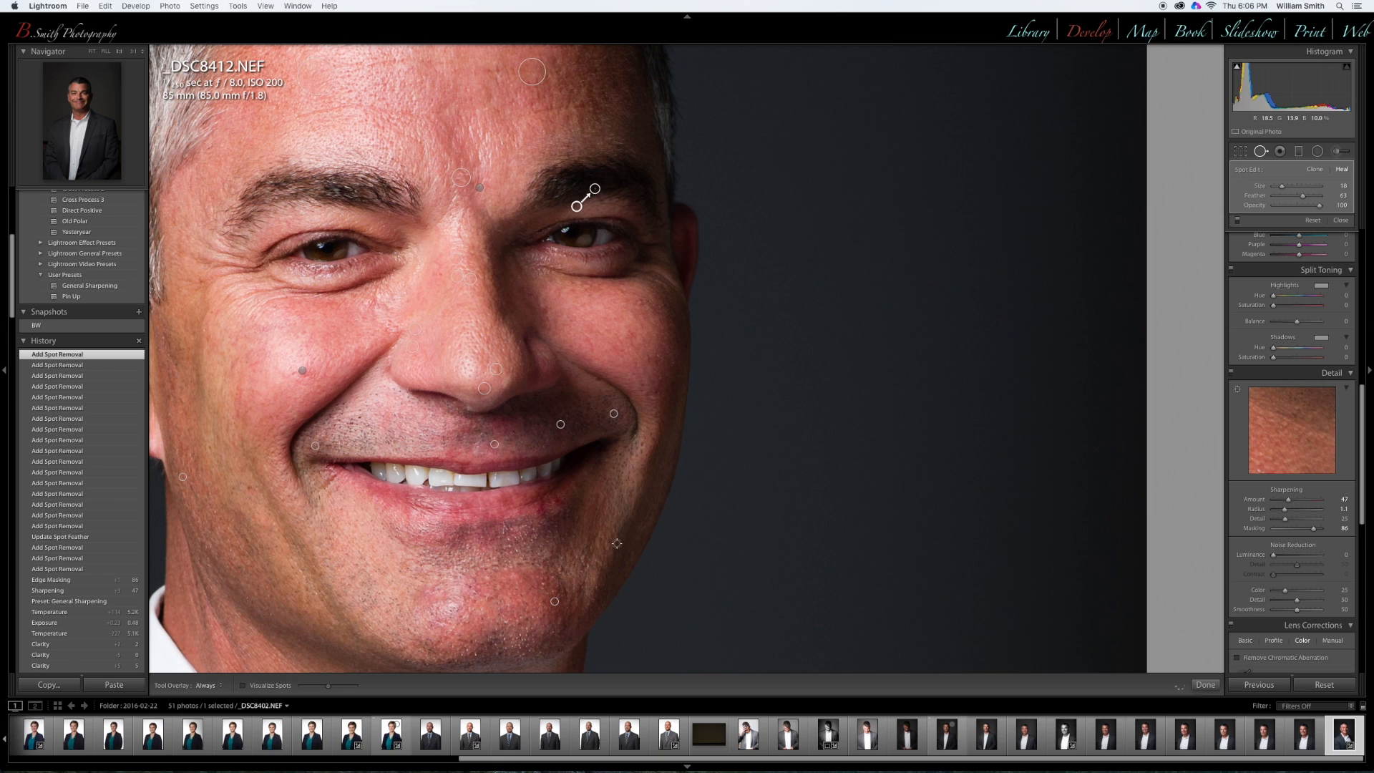
pyautogui.click(541, 583)
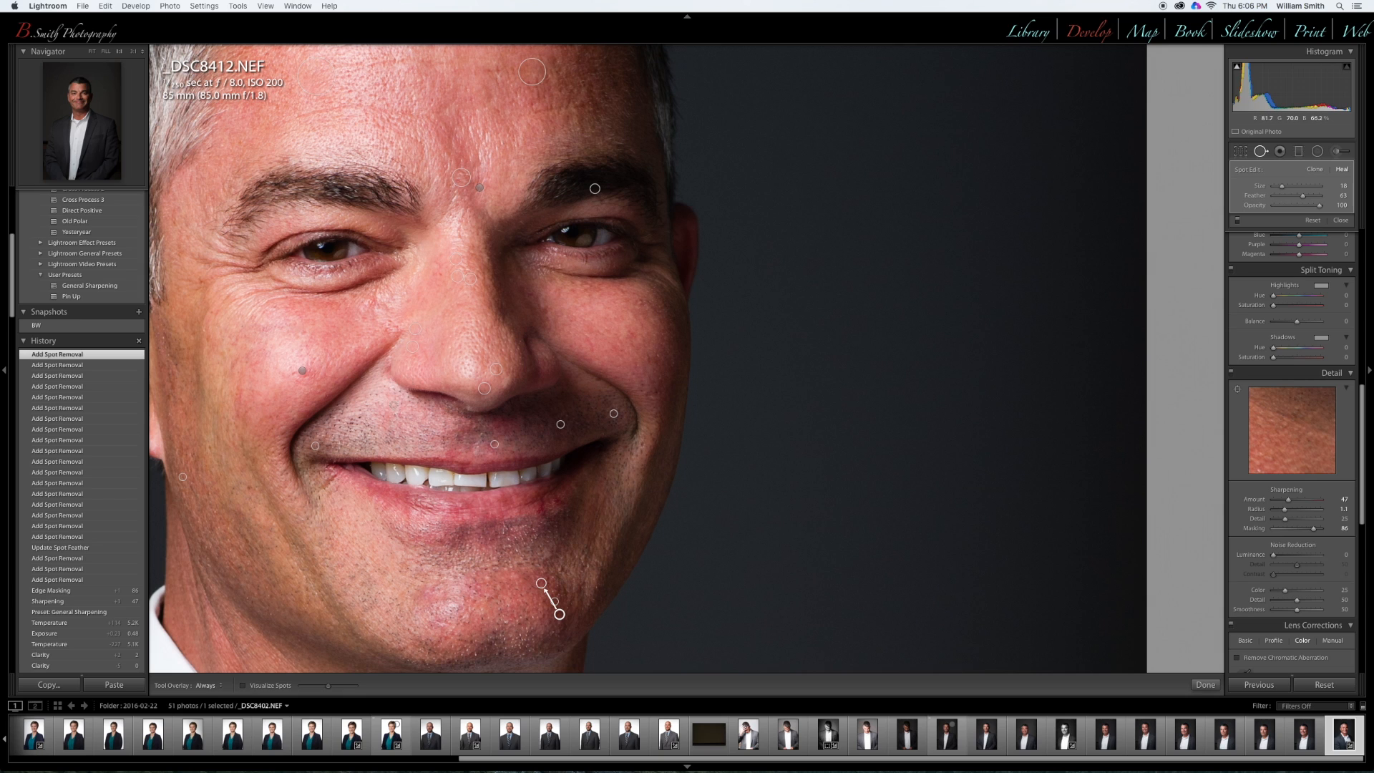
pyautogui.click(481, 434)
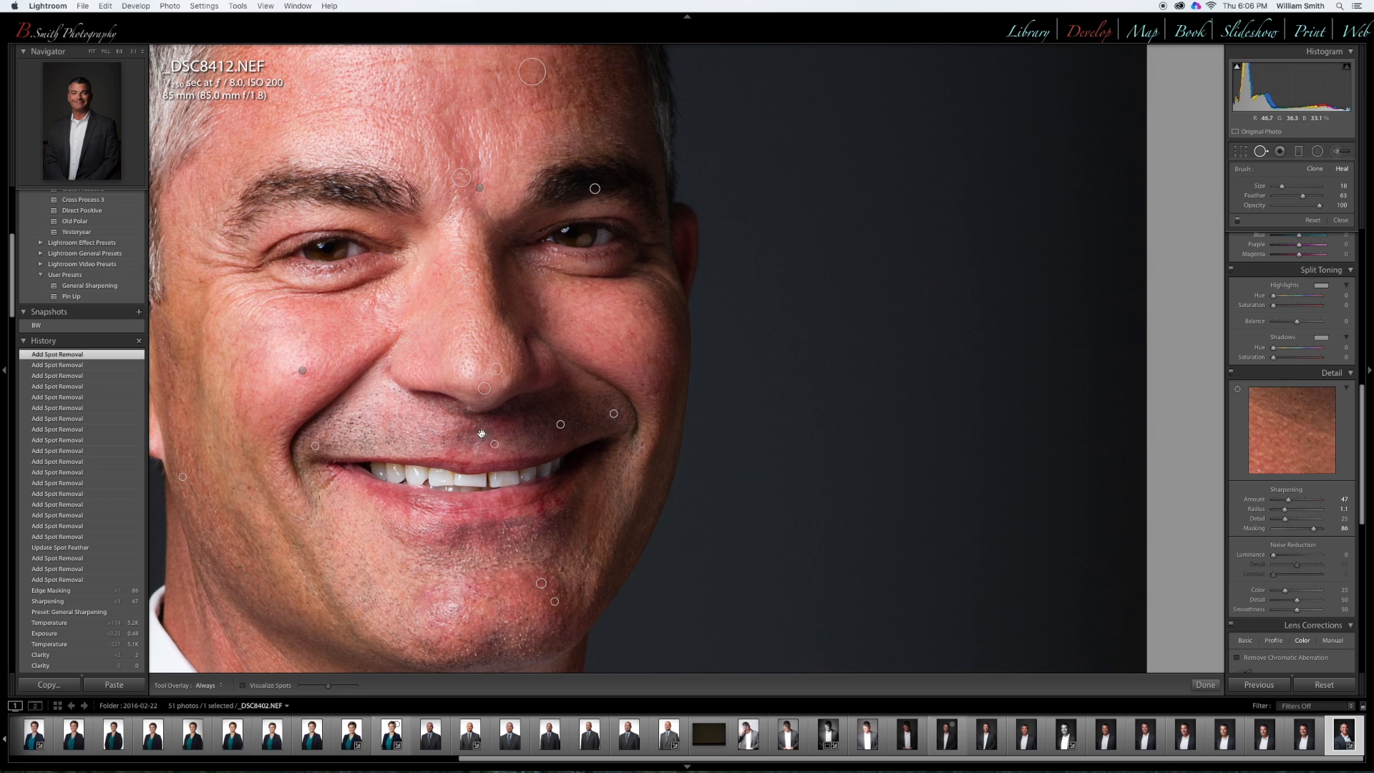
pyautogui.click(469, 588)
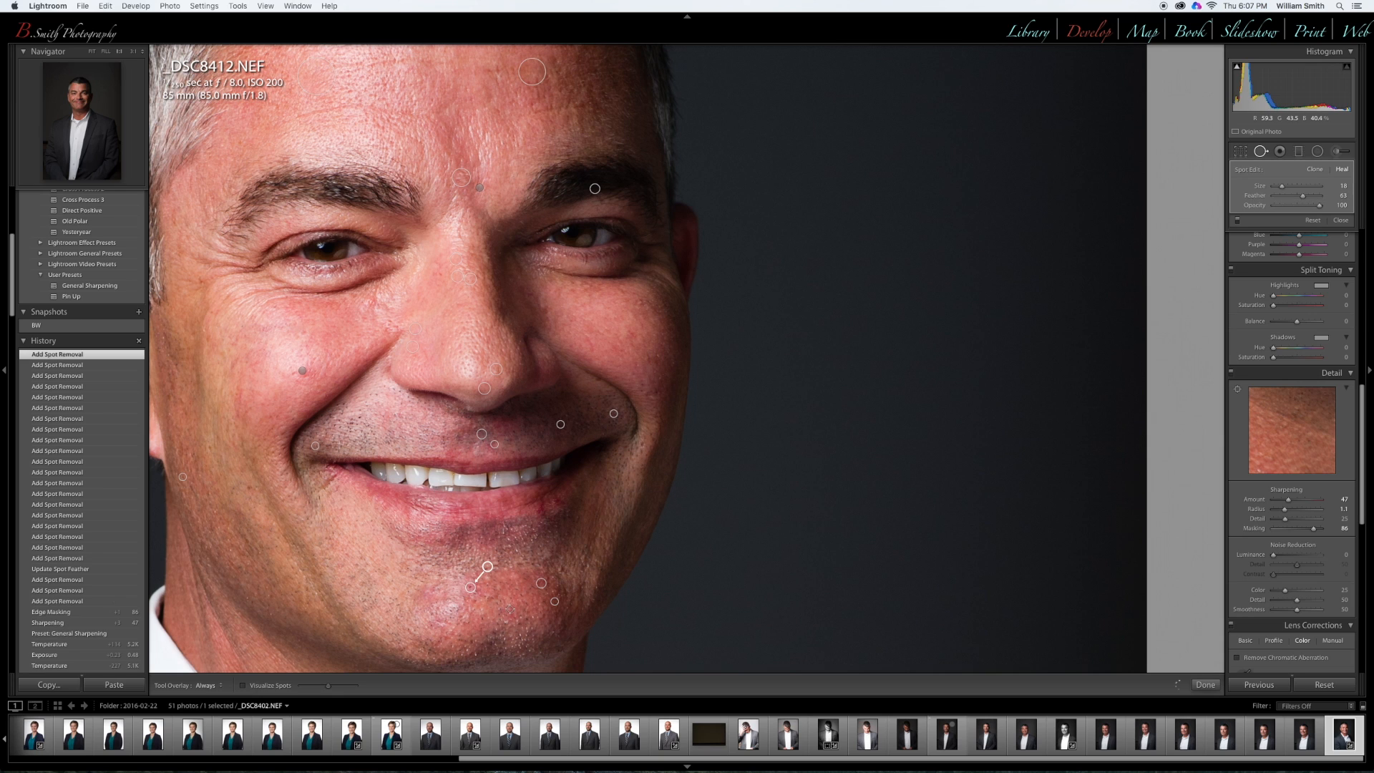
pyautogui.moveTo(488, 566); pyautogui.dragTo(492, 578)
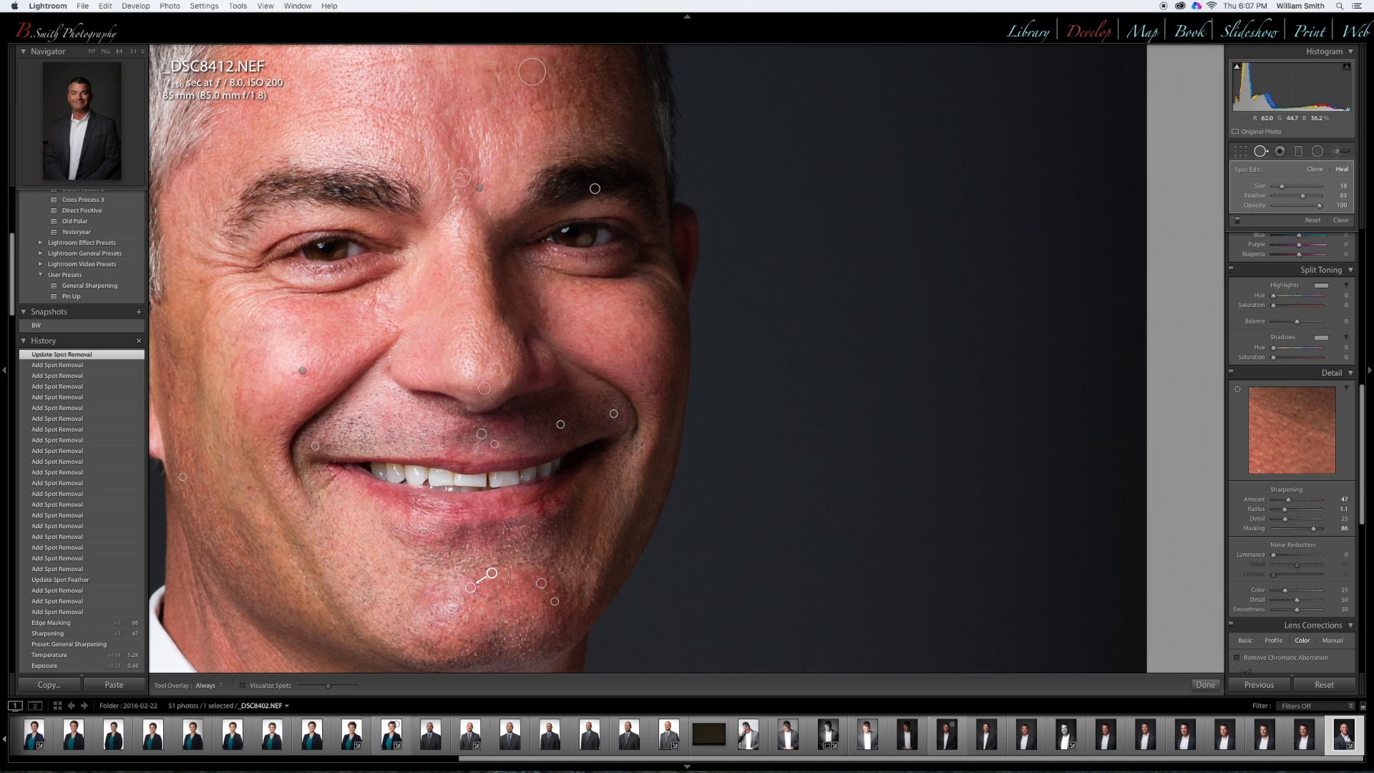
# Try a healing stroke on the jacket front beside the lapel, and delete it
pyautogui.click(428, 532)
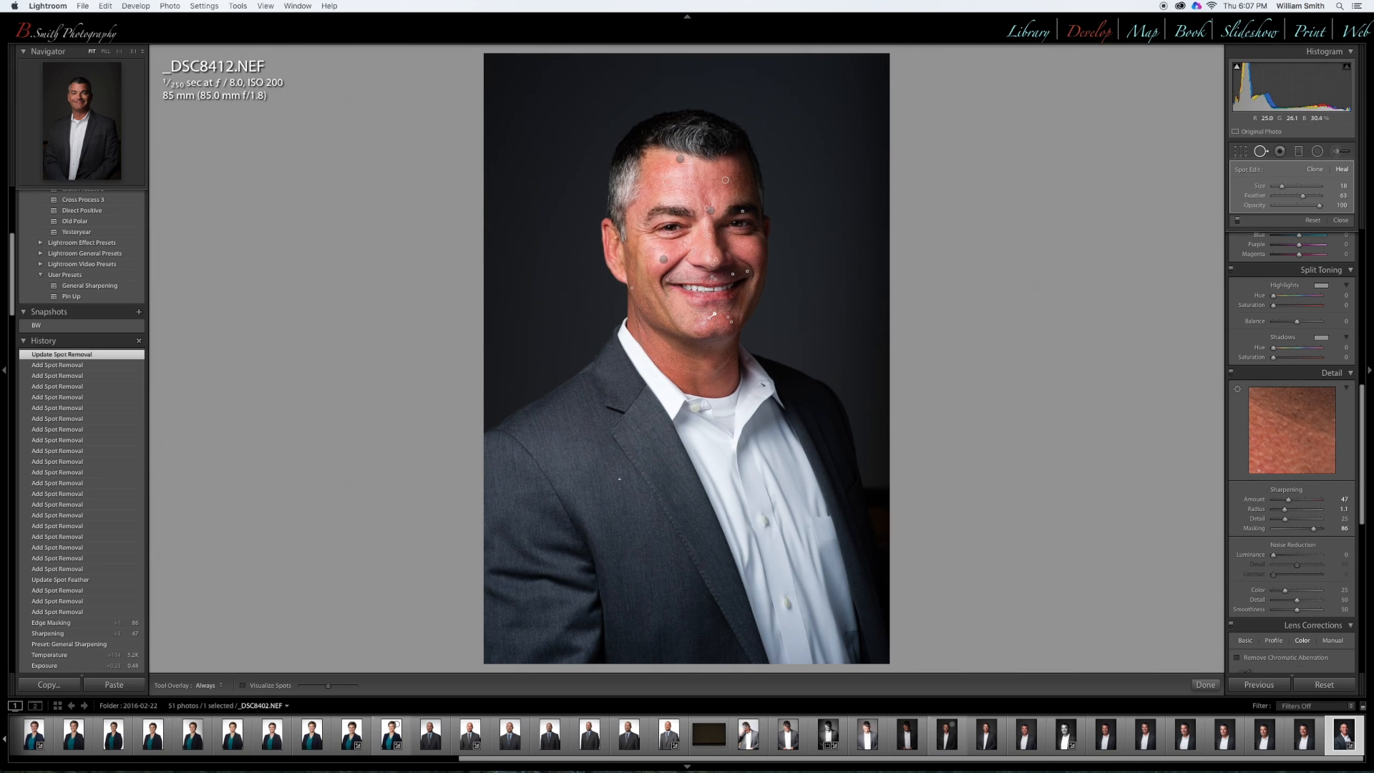
pyautogui.click(605, 460)
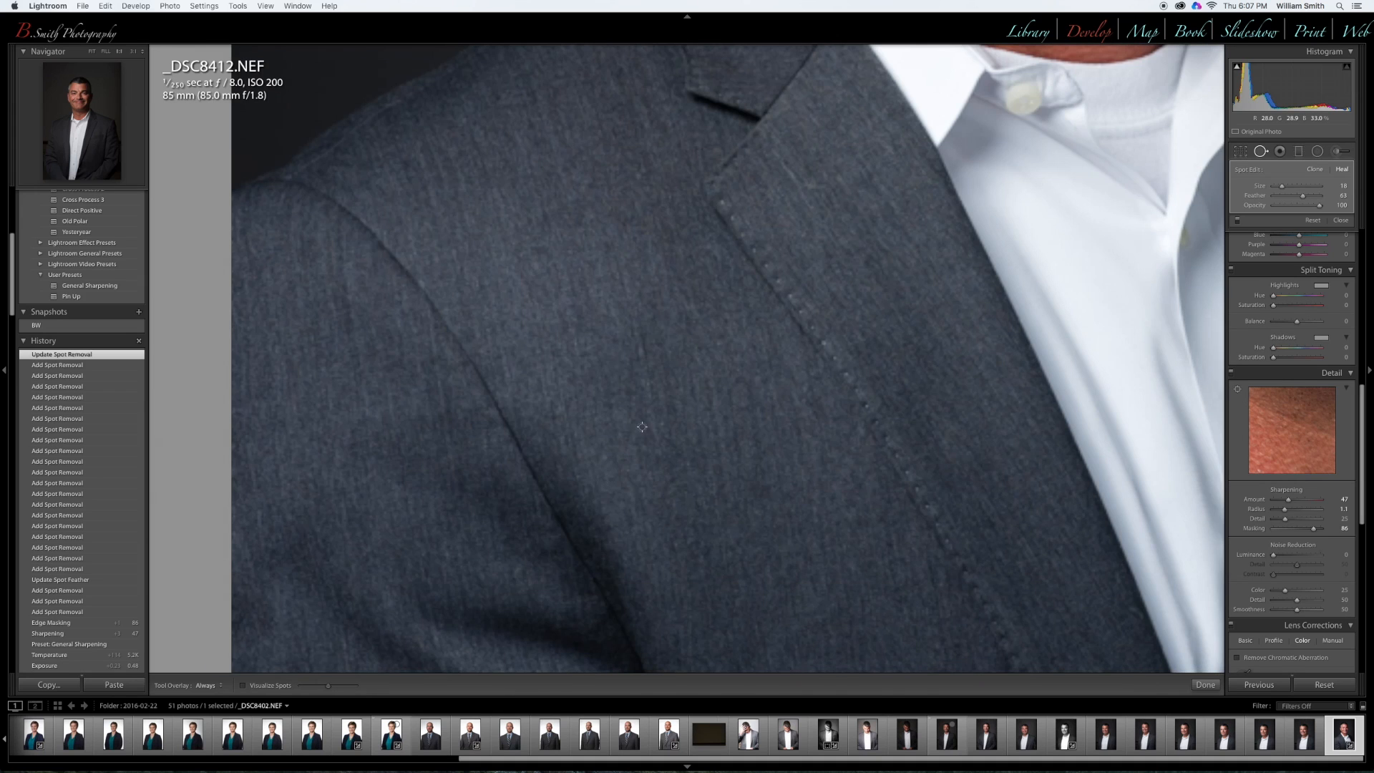
pyautogui.moveTo(760, 384); pyautogui.dragTo(715, 405)
pyautogui.press('Delete')
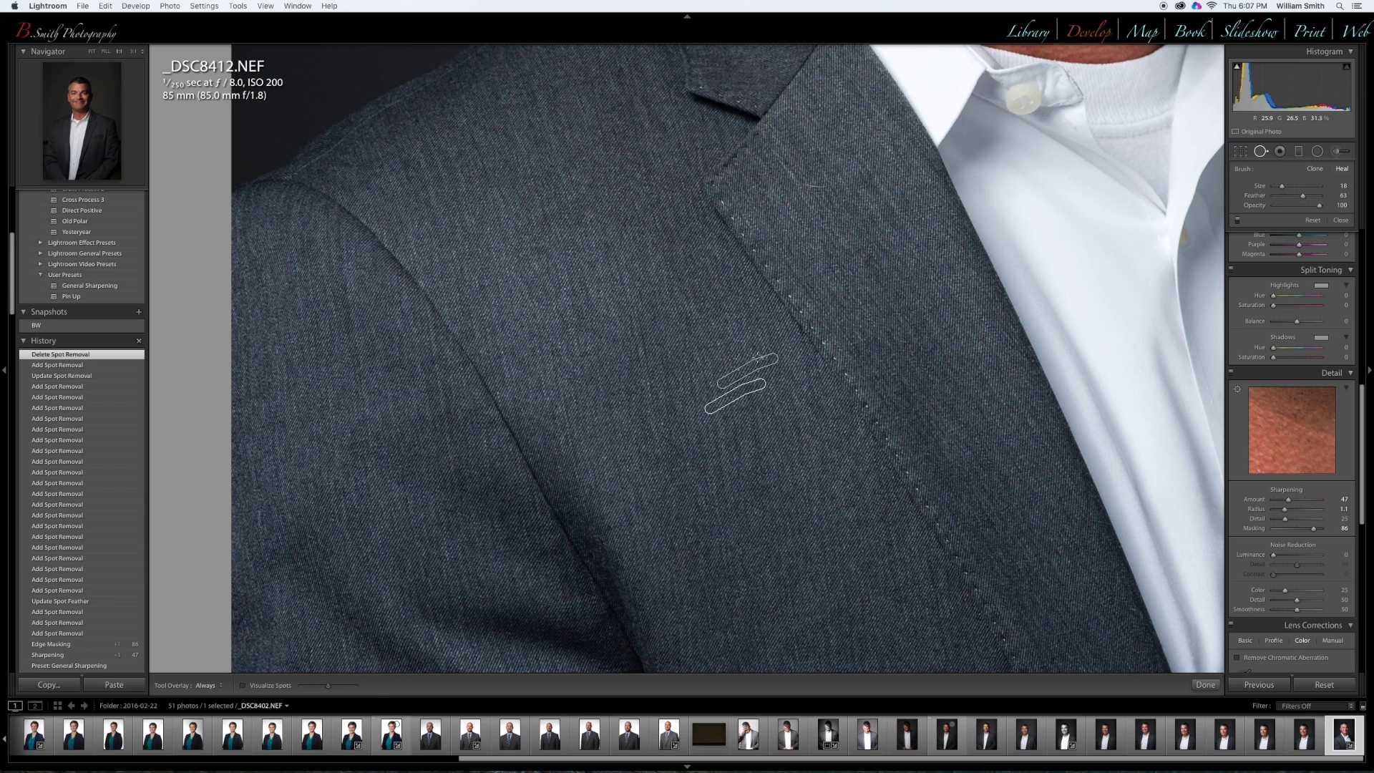
# Heal the spot on the neck under the chin and the loose thread on the jacket lapel
pyautogui.moveTo(821, 282)
pyautogui.mouseDown()
pyautogui.moveTo(646, 344)
pyautogui.moveTo(673, 329)
pyautogui.moveTo(629, 375)
pyautogui.moveTo(539, 239)
pyautogui.moveTo(540, 252)
pyautogui.moveTo(411, 233)
pyautogui.mouseUp()
pyautogui.moveTo(902, 293); pyautogui.dragTo(470, 245)
pyautogui.moveTo(528, 279); pyautogui.dragTo(822, 403)
pyautogui.moveTo(420, 405); pyautogui.dragTo(641, 388)
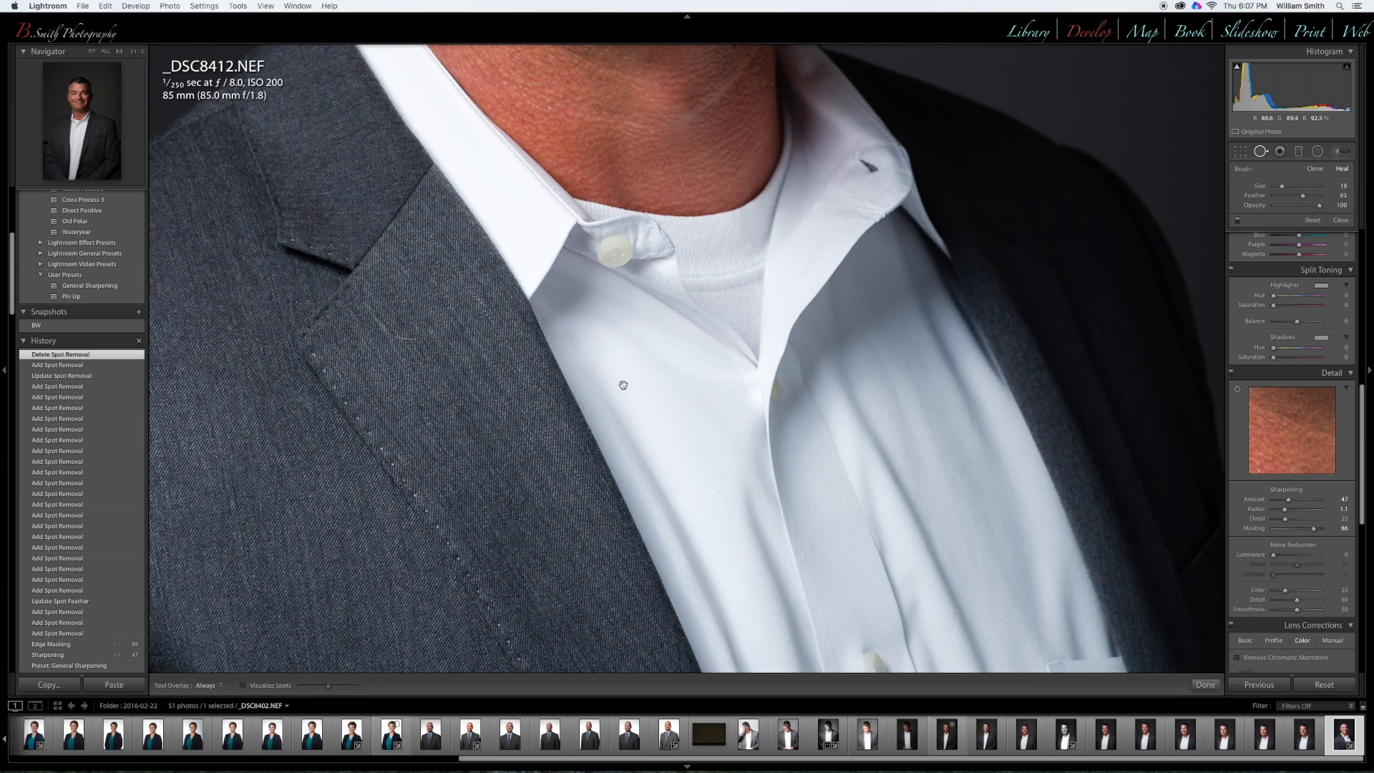
pyautogui.moveTo(485, 371); pyautogui.dragTo(569, 458)
pyautogui.moveTo(479, 411); pyautogui.dragTo(506, 425)
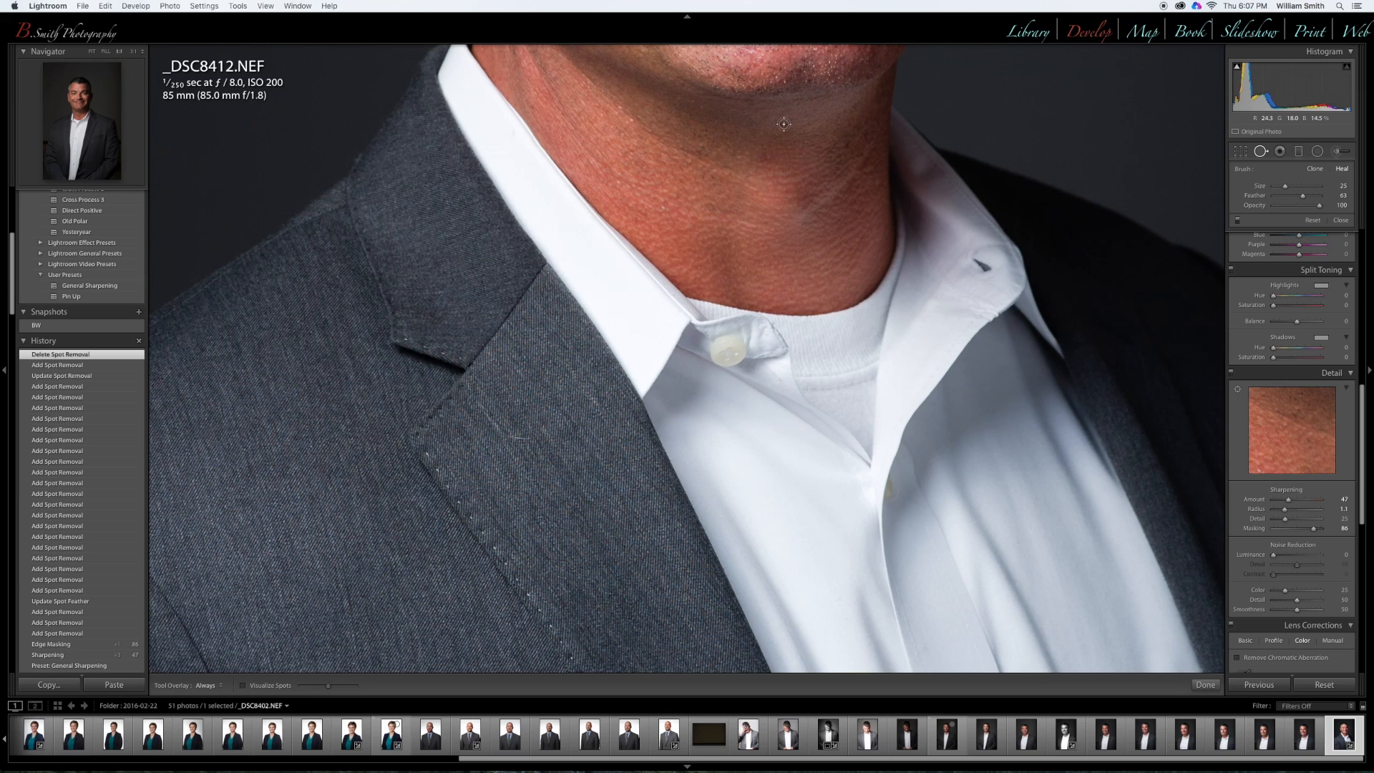
pyautogui.click(783, 124)
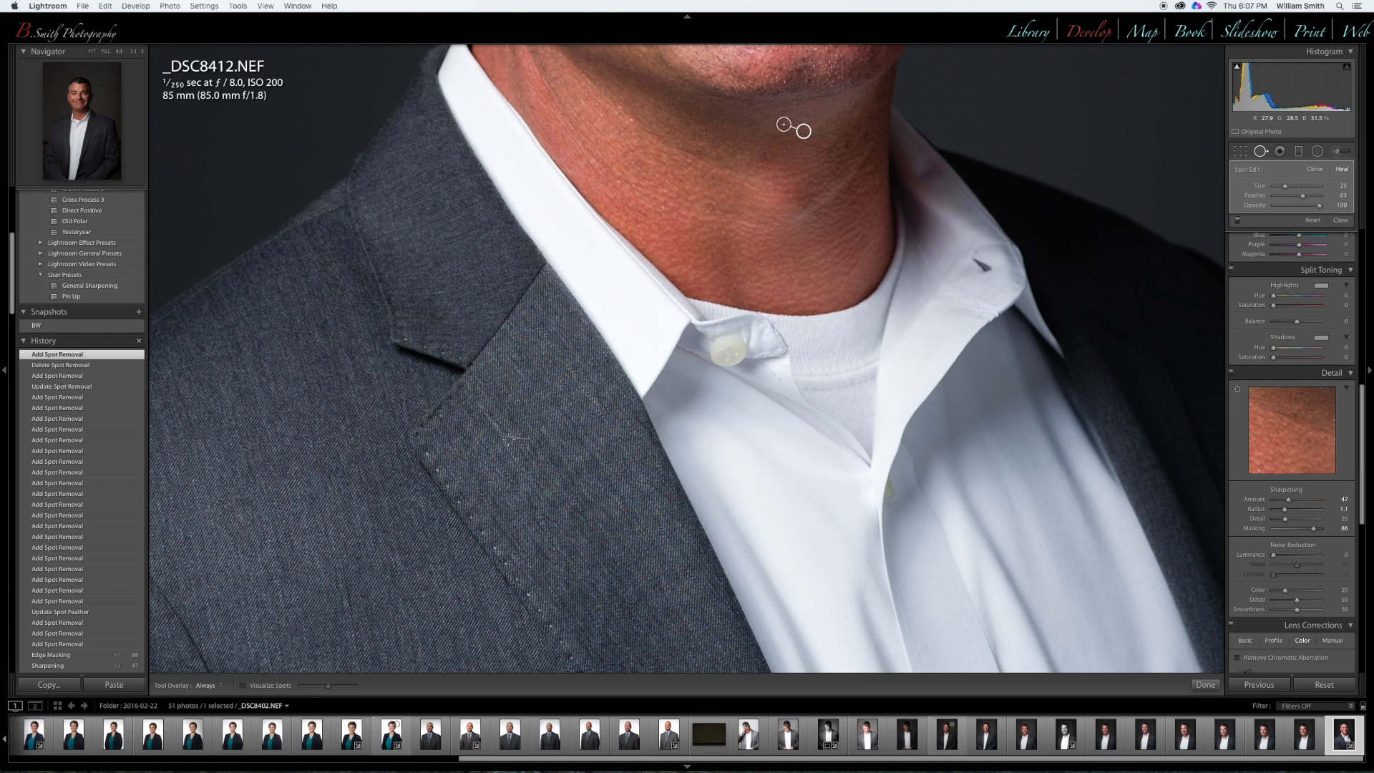
pyautogui.moveTo(507, 436); pyautogui.dragTo(527, 438)
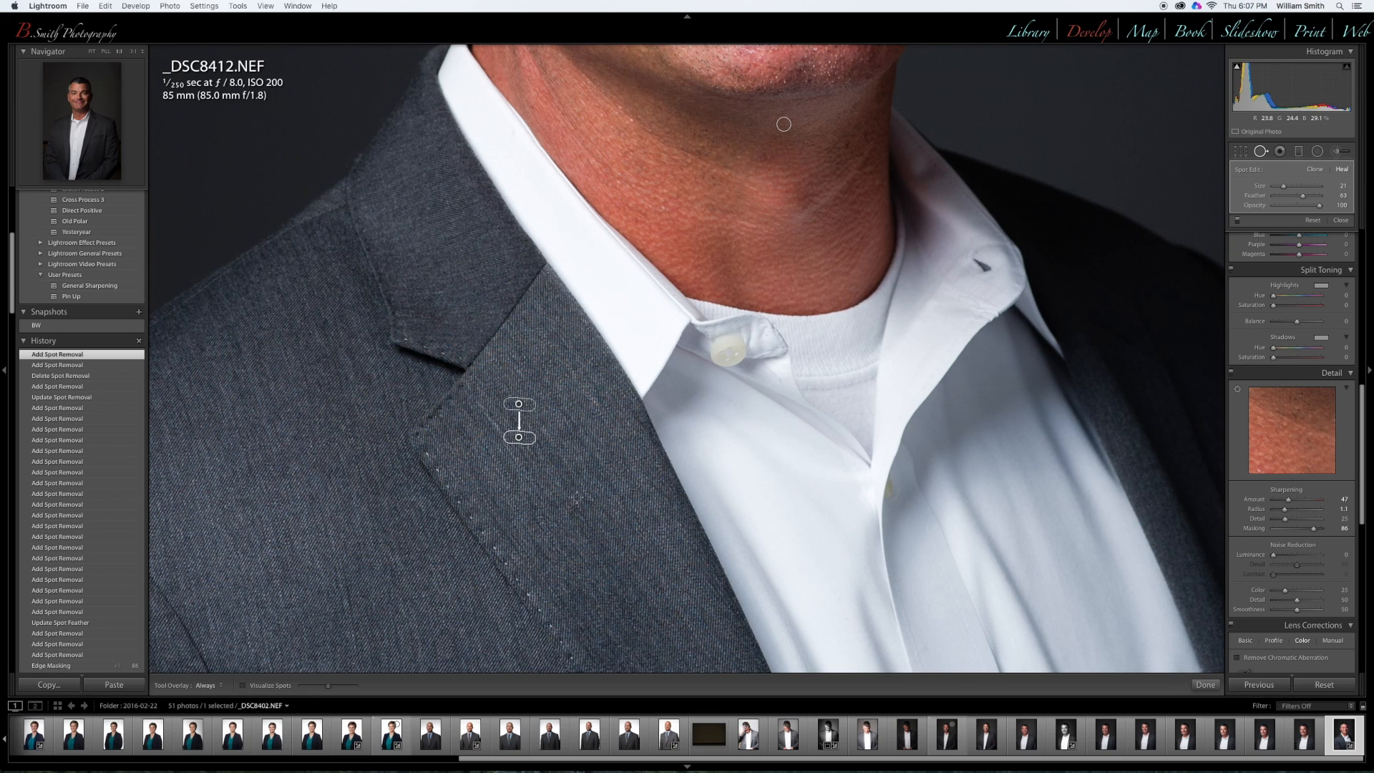
# Compare the whole portrait with and without the spot removal, close the healing tool, and compare the edited photo with the original
pyautogui.click(584, 475)
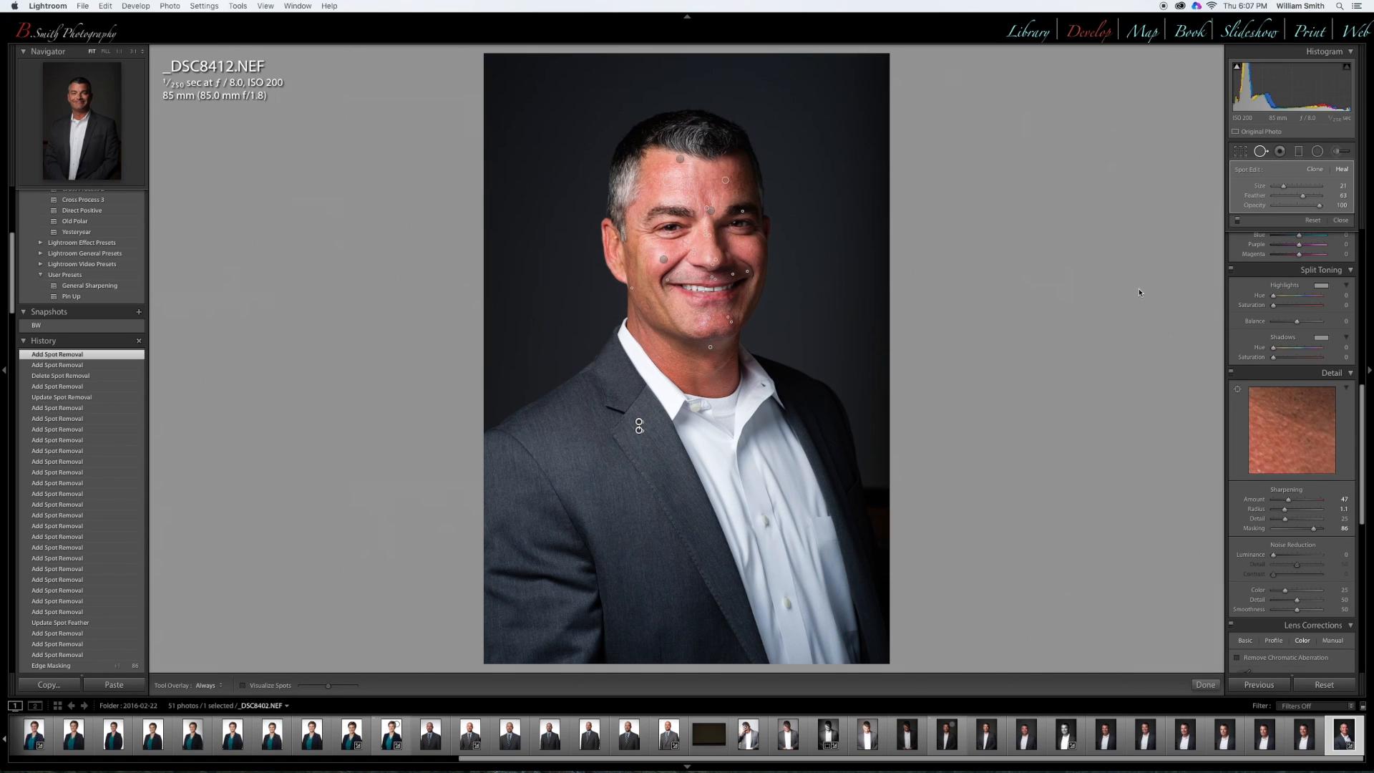
pyautogui.click(1237, 221)
pyautogui.click(1237, 221)
pyautogui.click(1205, 686)
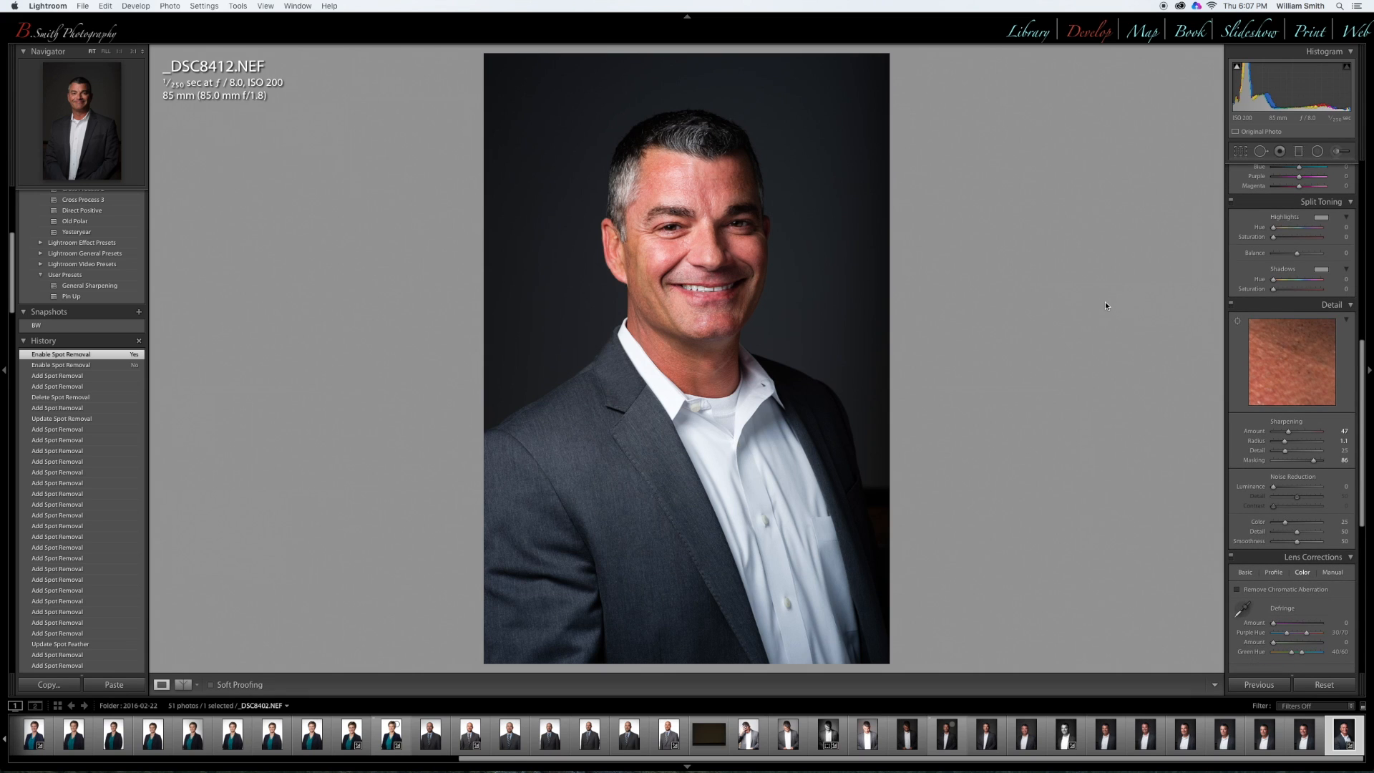
pyautogui.press('\\')
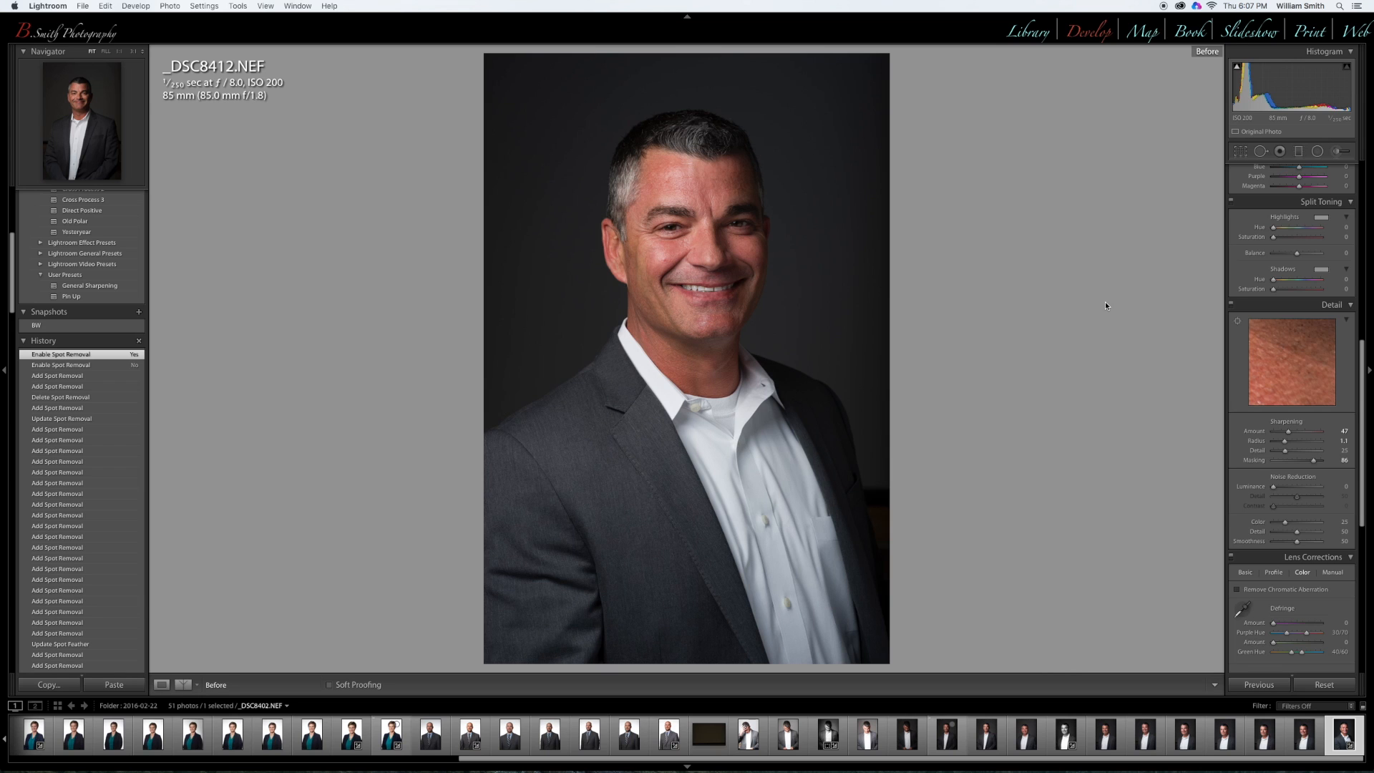
pyautogui.press('\\')
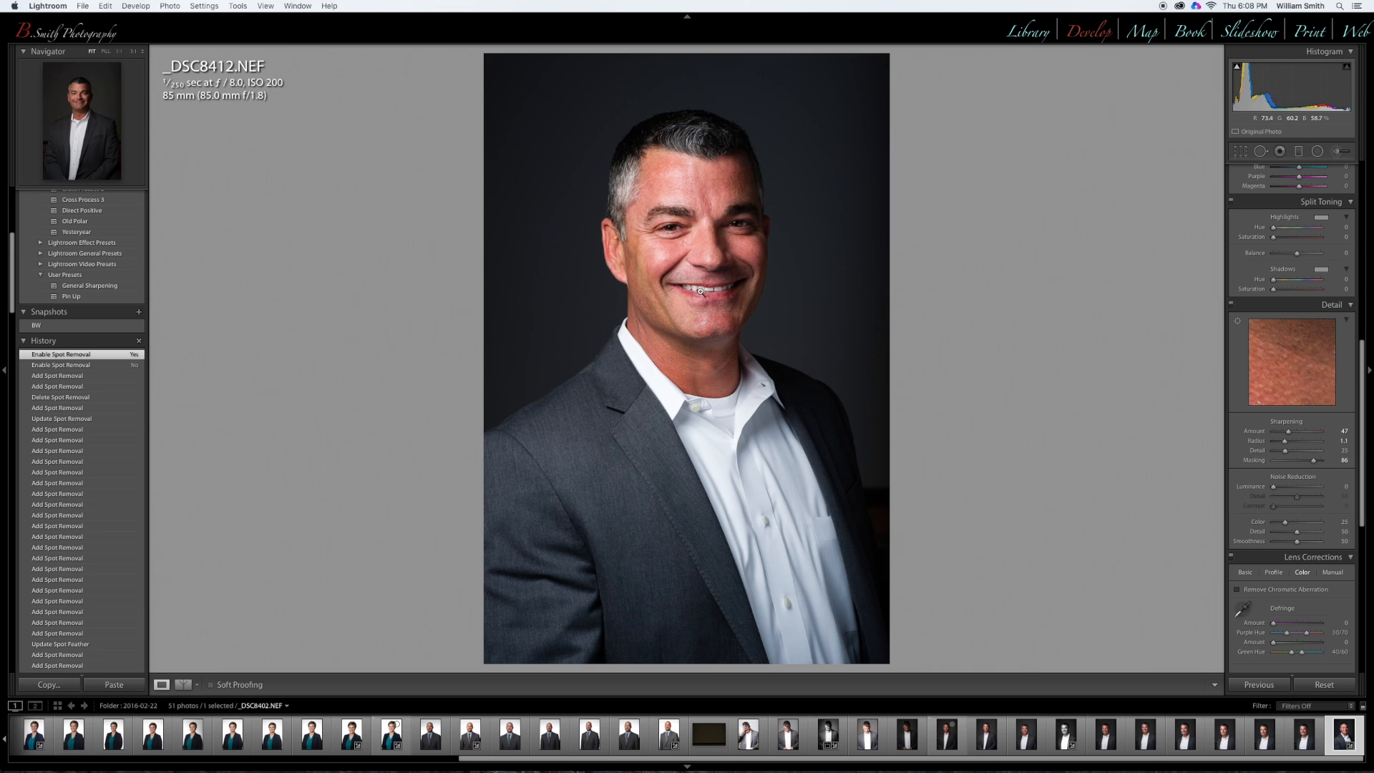
# Brush the Iris Enhance effect over both irises with an adjustment brush at size 2.0, and compare the eyes with and without it
pyautogui.click(712, 221)
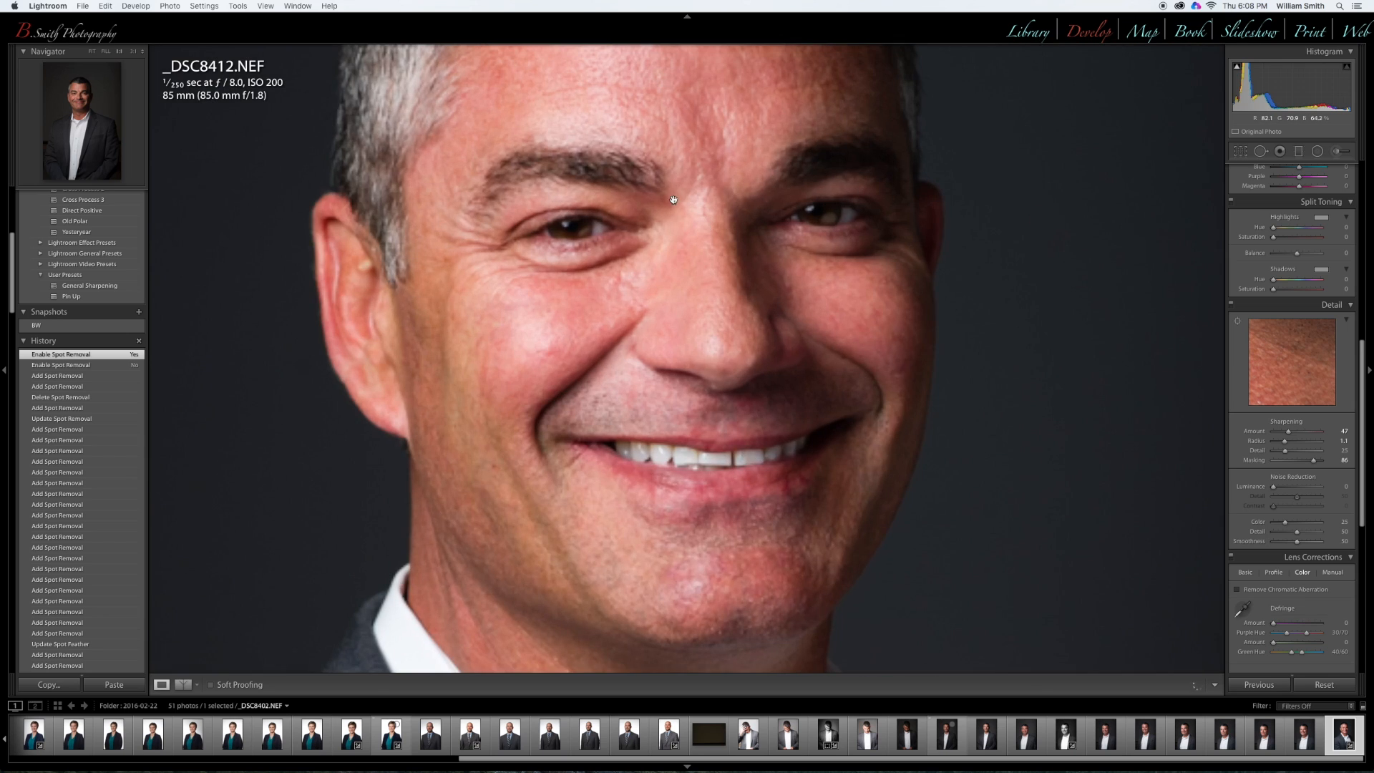
pyautogui.moveTo(673, 204); pyautogui.dragTo(656, 220)
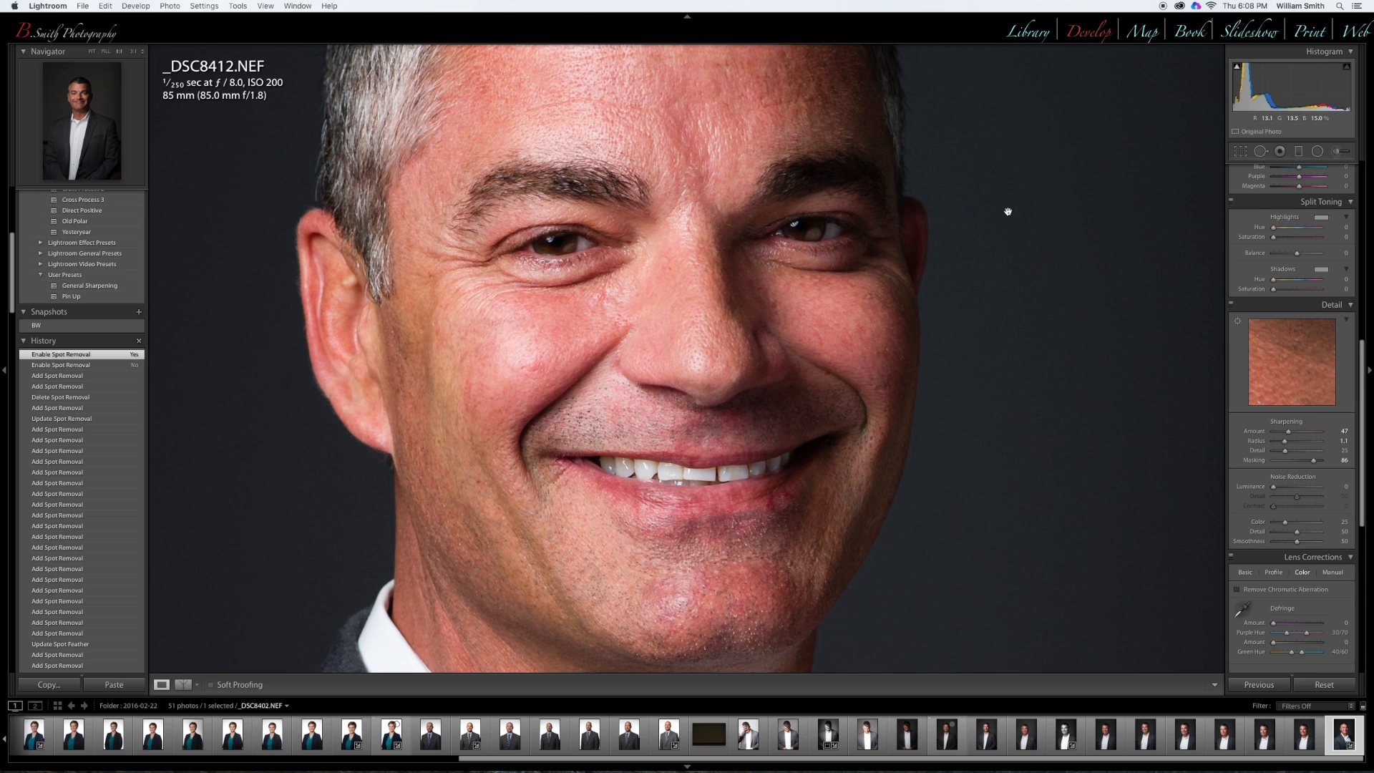
pyautogui.click(1335, 152)
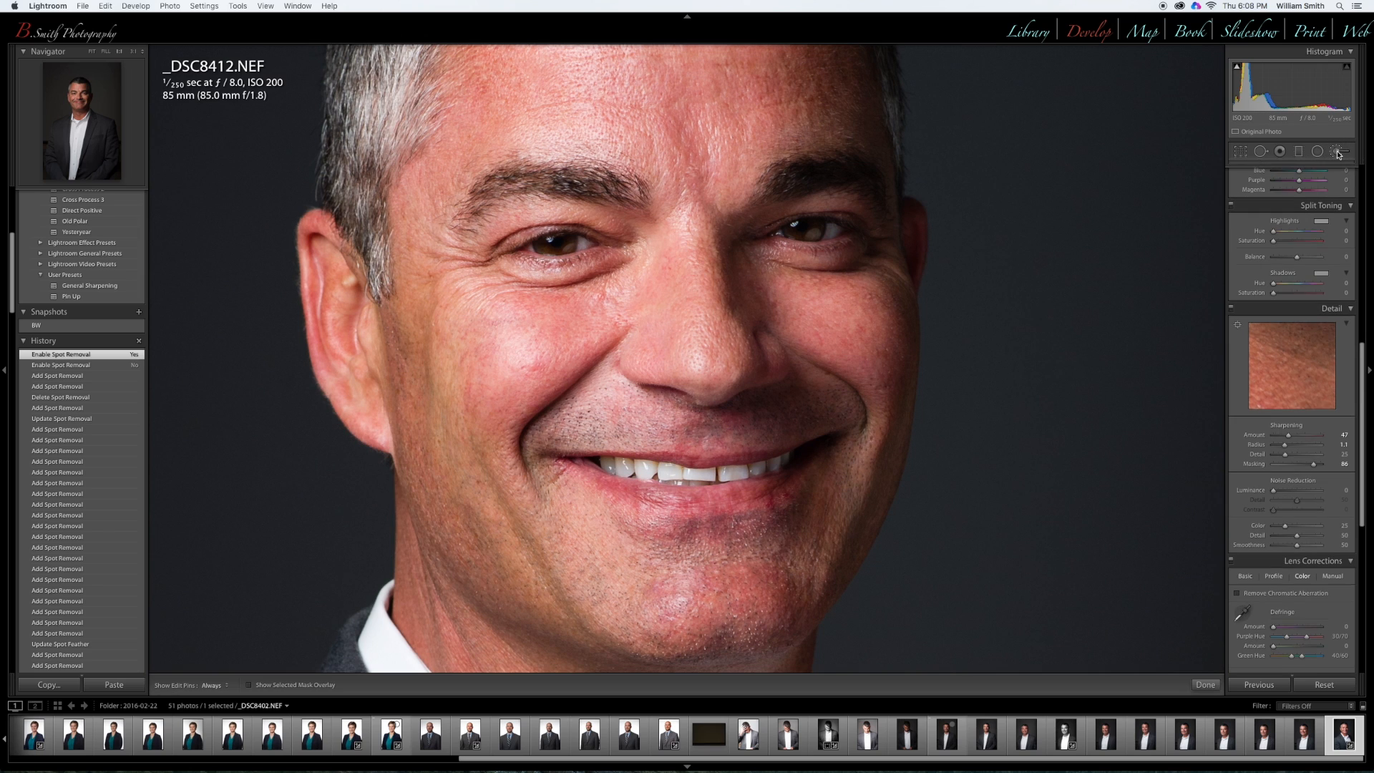
pyautogui.click(1300, 189)
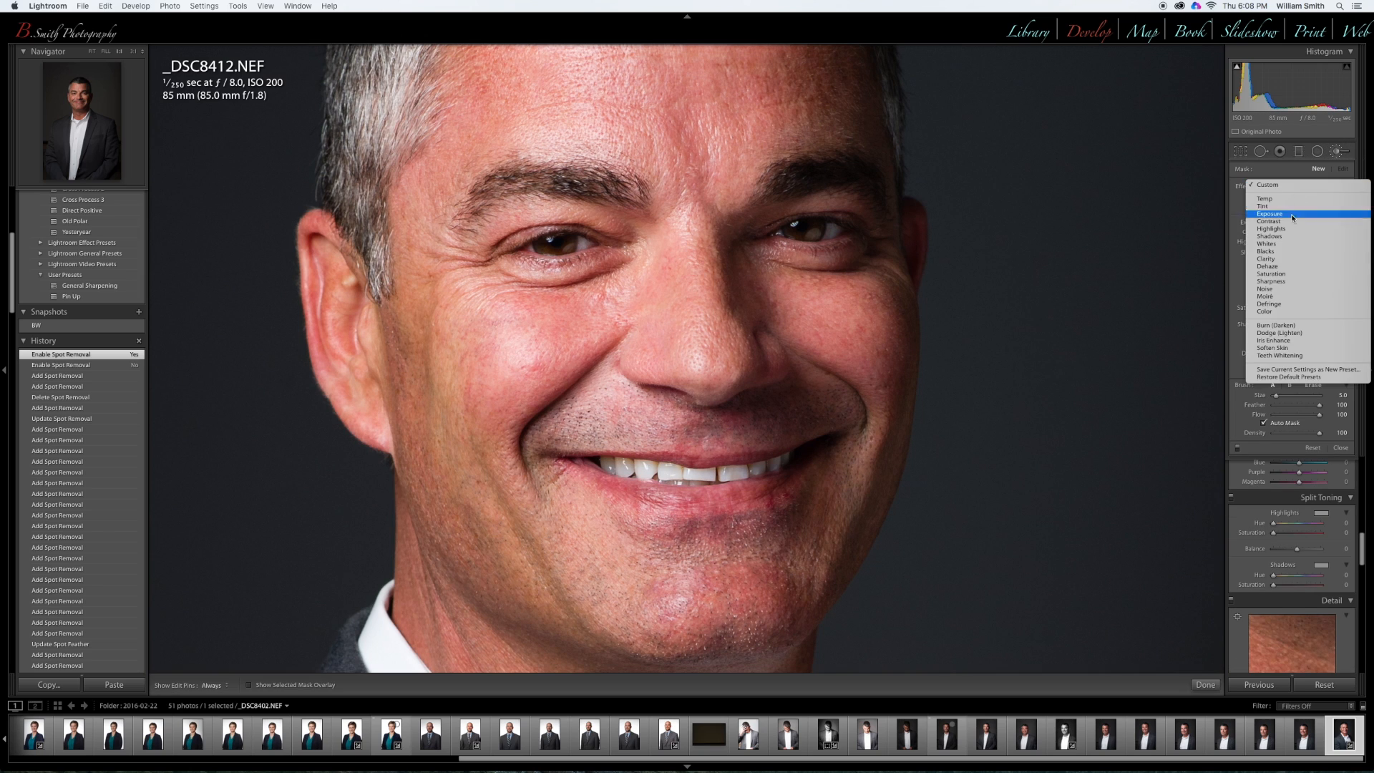
pyautogui.click(1302, 342)
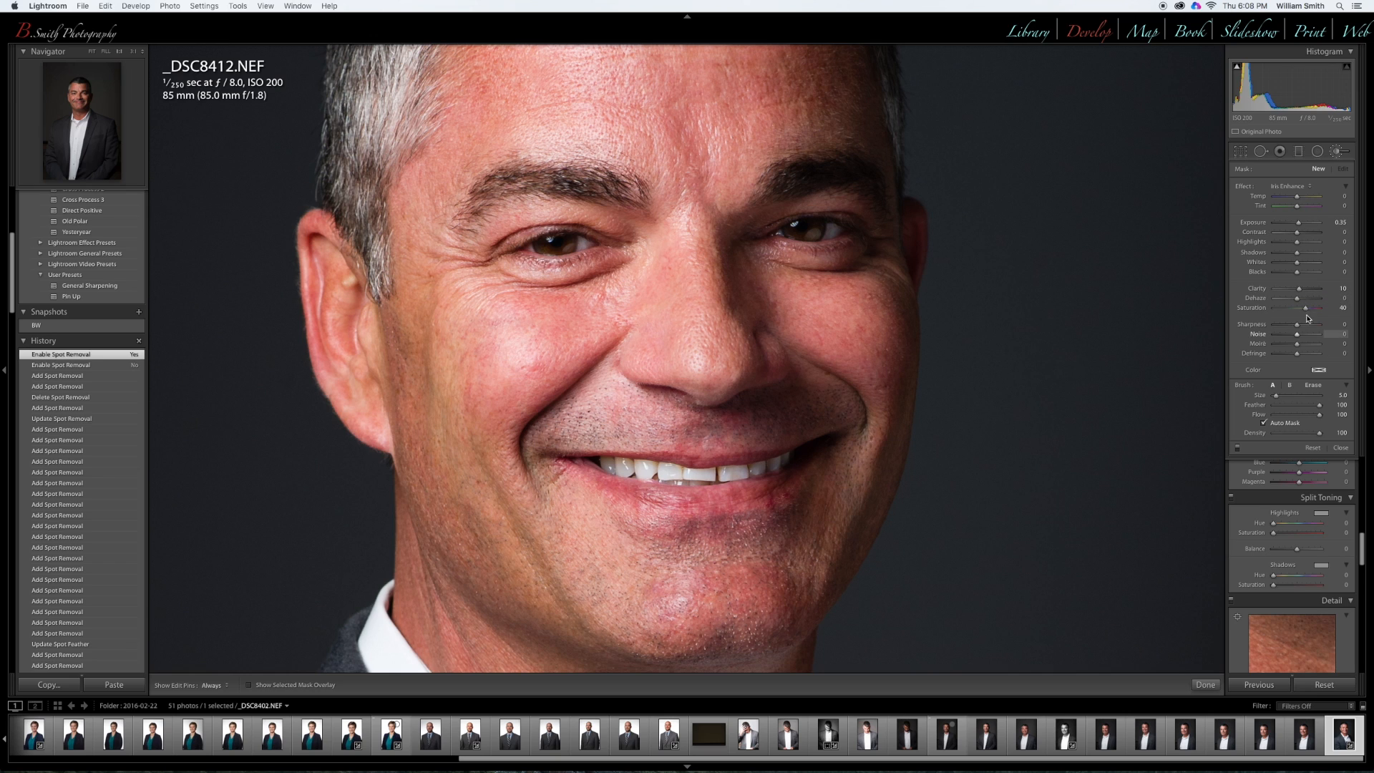
pyautogui.press('[')
pyautogui.press('[')
pyautogui.press('[')
pyautogui.press('[')
pyautogui.moveTo(542, 243); pyautogui.dragTo(571, 235)
pyautogui.moveTo(789, 236); pyautogui.dragTo(812, 227)
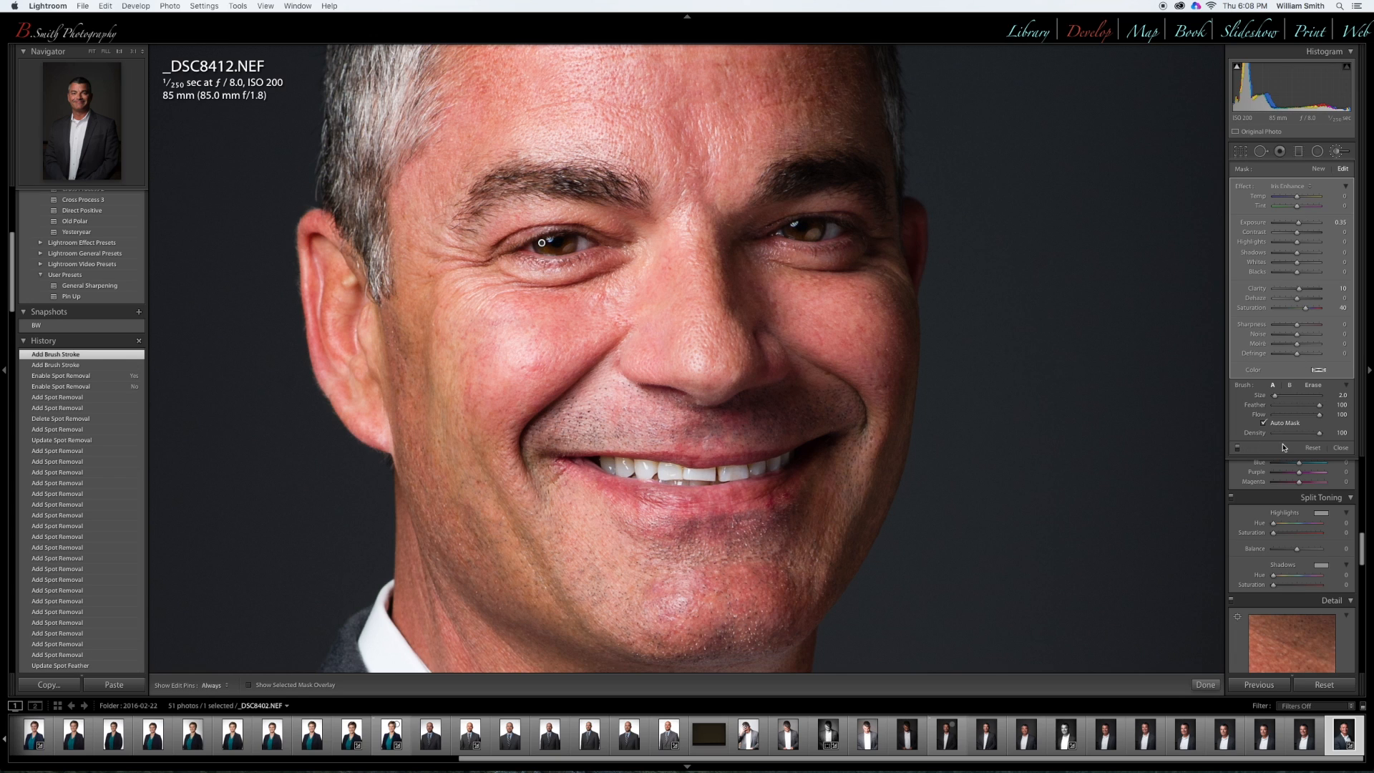
pyautogui.click(1238, 448)
pyautogui.click(1238, 448)
# Start a new brush adjustment with the Teeth Whitening effect and paint the whites of both eyes
pyautogui.click(1320, 171)
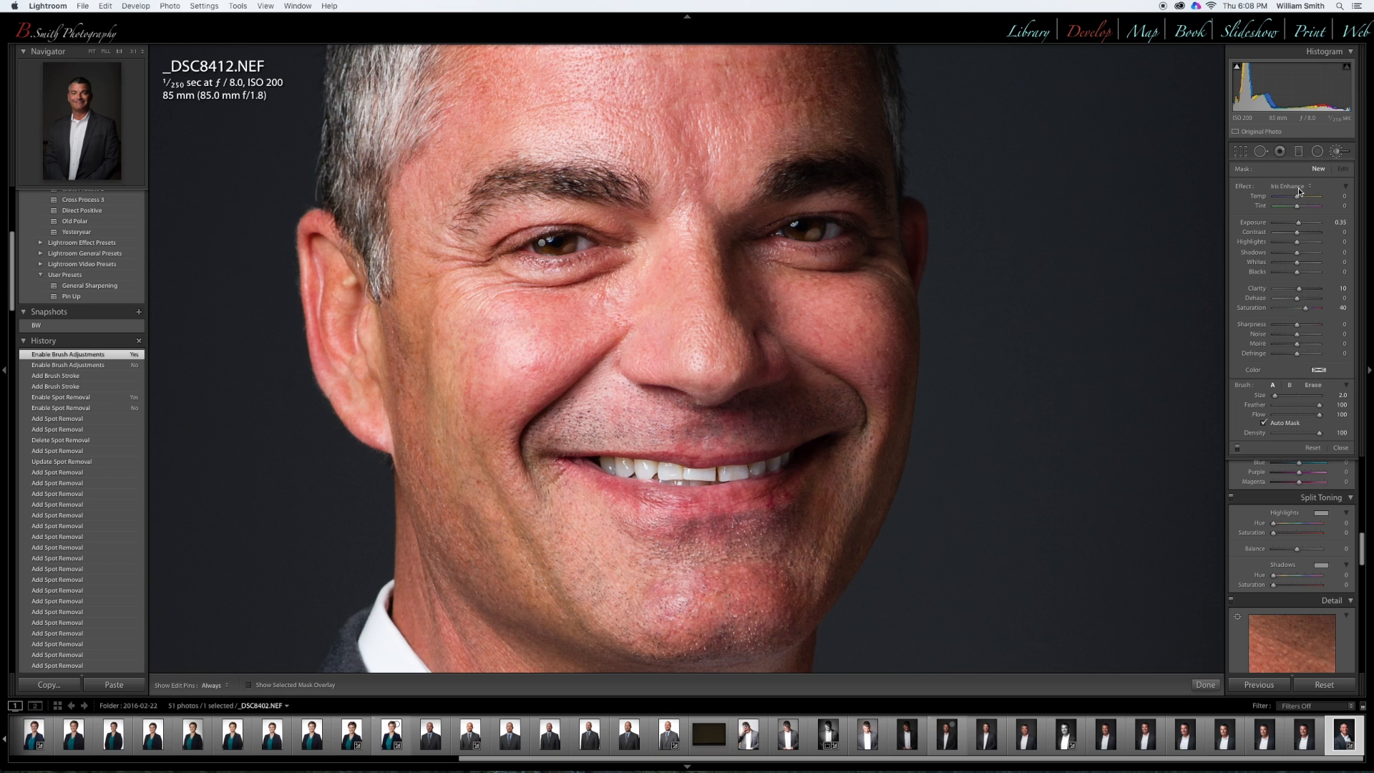
pyautogui.click(1299, 191)
pyautogui.click(1293, 203)
pyautogui.press('h')
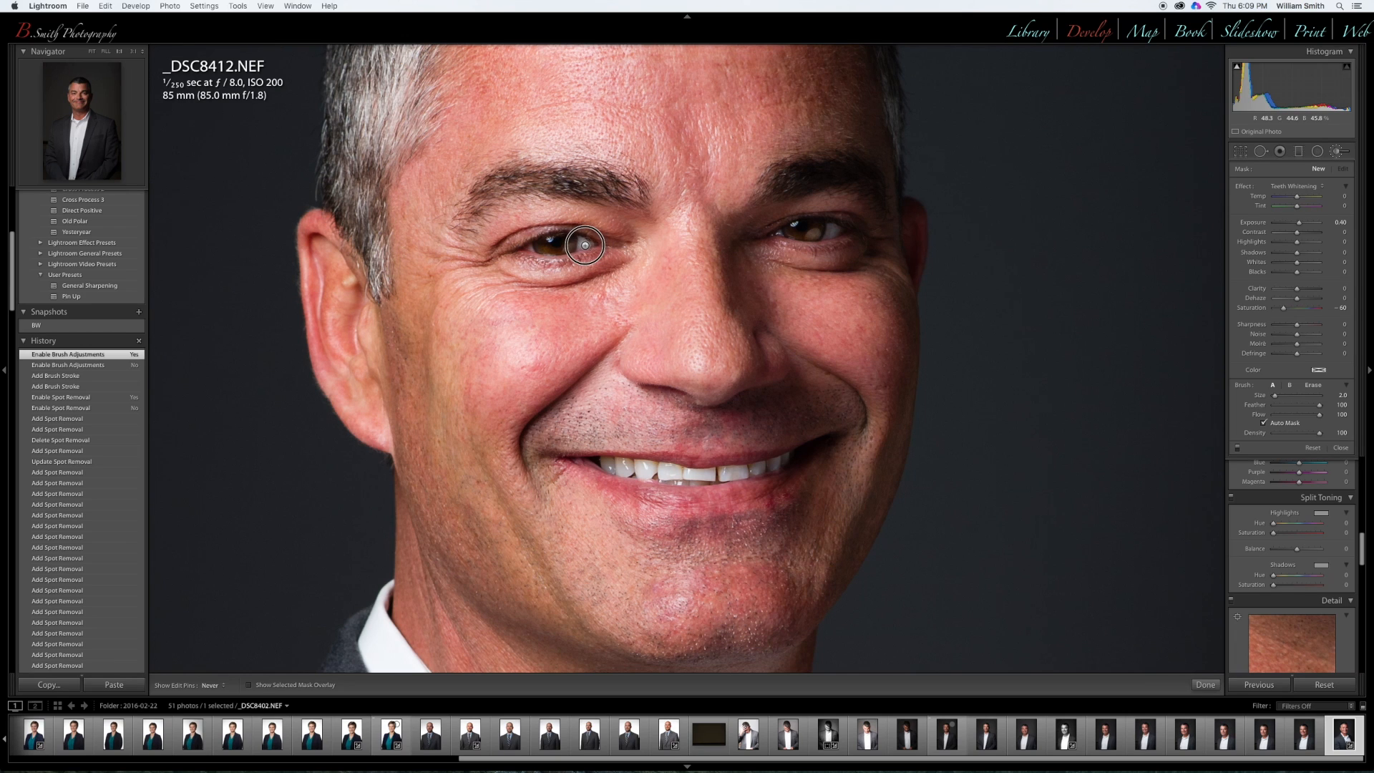
pyautogui.click(582, 246)
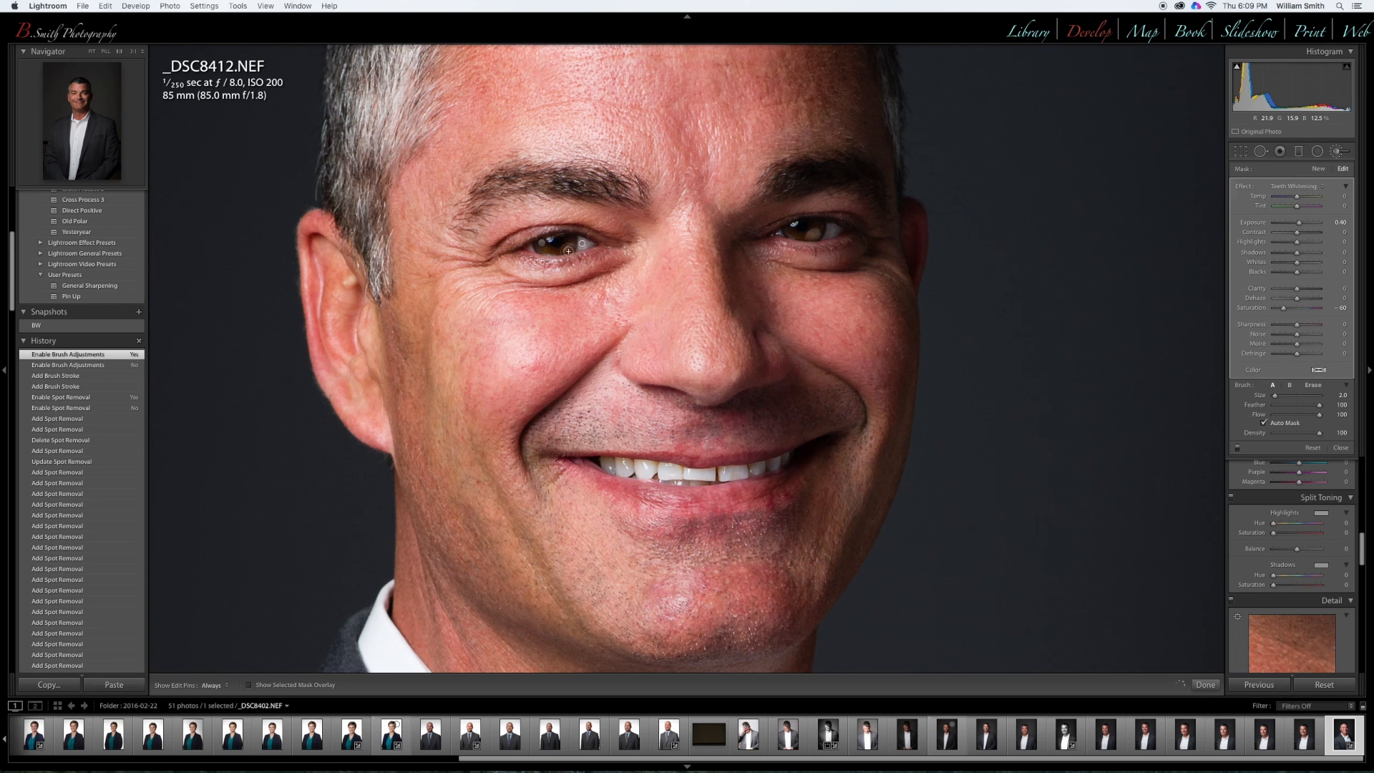
pyautogui.moveTo(533, 251); pyautogui.dragTo(535, 250)
pyautogui.moveTo(780, 235); pyautogui.dragTo(834, 232)
# Check the mask overlay of the eye-whitening adjustment and set its exposure to 0.34
pyautogui.press('h')
pyautogui.press('h')
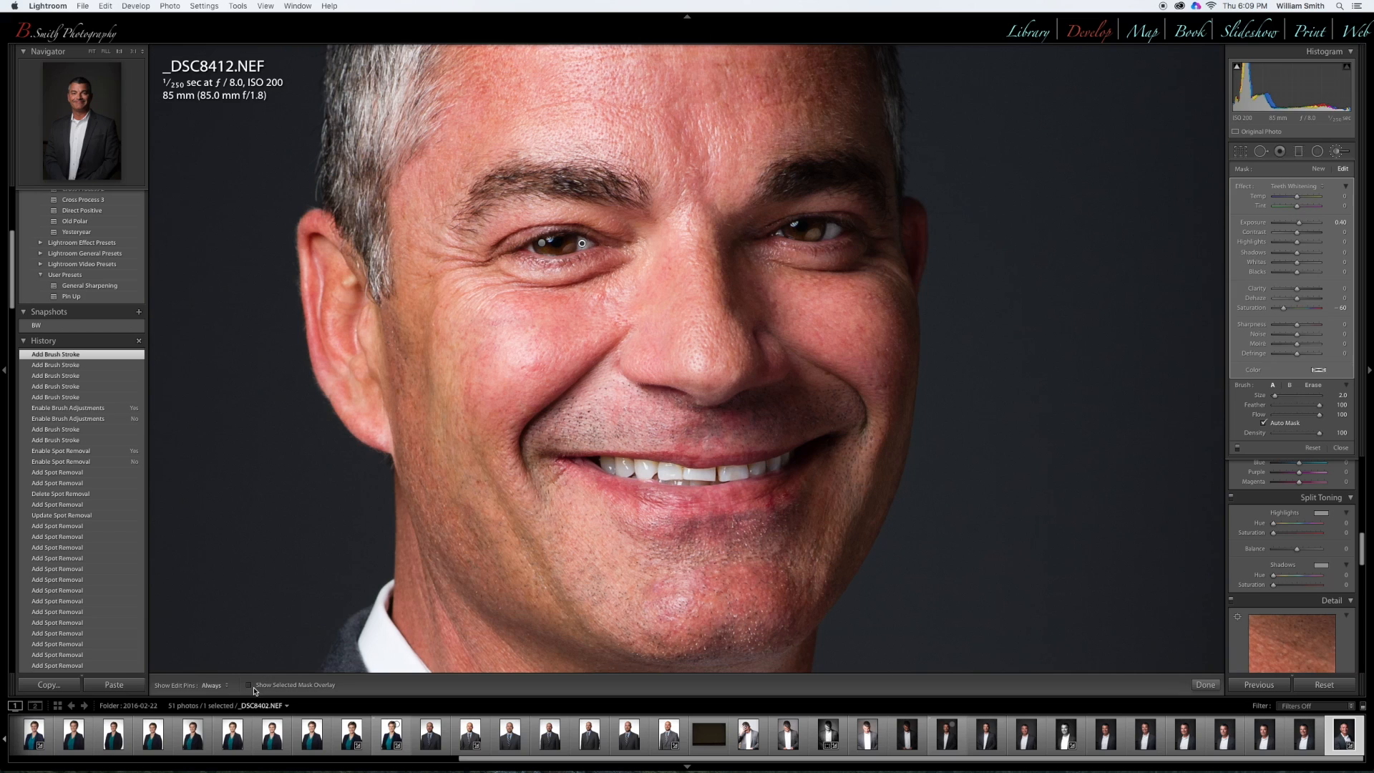
pyautogui.click(249, 685)
pyautogui.click(250, 686)
pyautogui.click(1300, 225)
pyautogui.moveTo(1300, 225); pyautogui.dragTo(1300, 226)
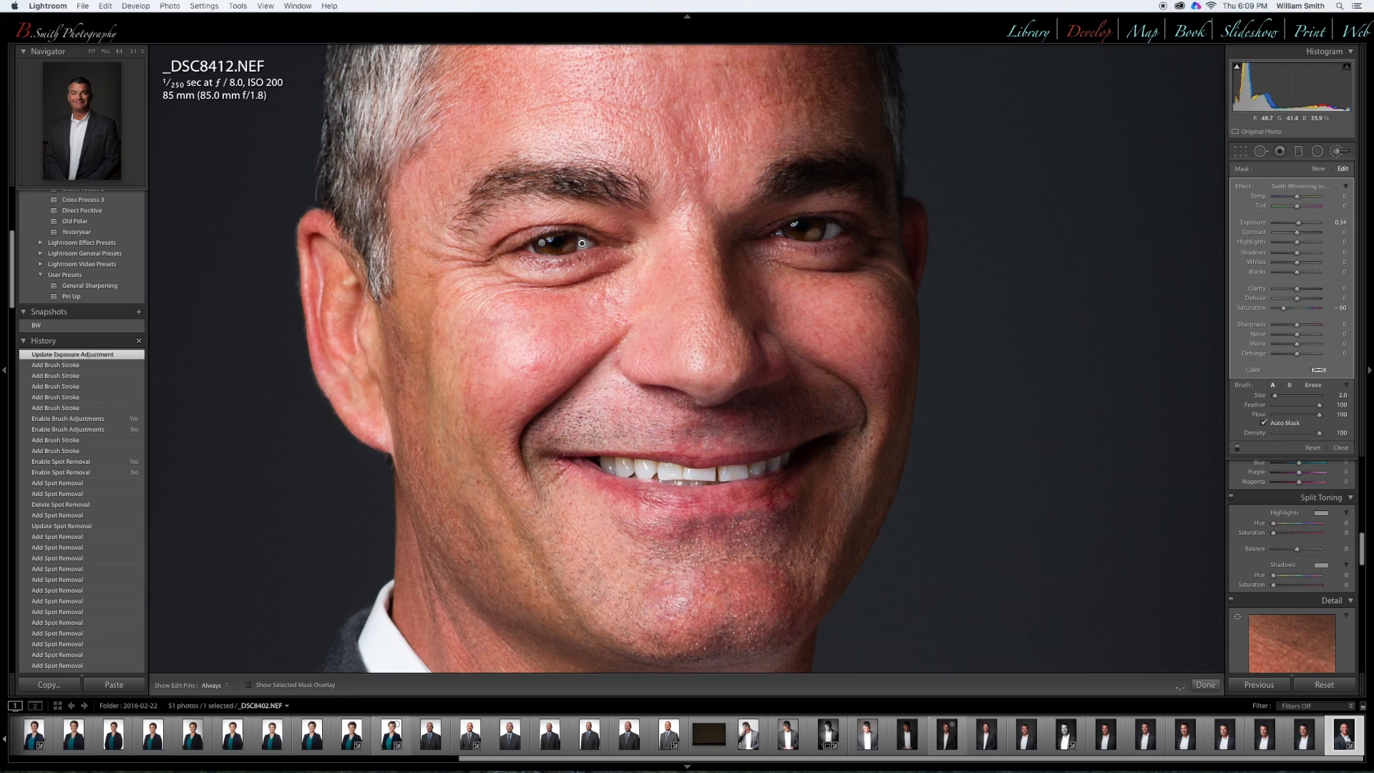
# Paint the whitening adjustment over the teeth, erase it from the gum and upper lip above the middle teeth, and finish brushing
pyautogui.press('h')
pyautogui.moveTo(617, 462)
pyautogui.mouseDown()
pyautogui.moveTo(737, 475)
pyautogui.moveTo(716, 474)
pyautogui.moveTo(783, 460)
pyautogui.moveTo(695, 483)
pyautogui.moveTo(653, 478)
pyautogui.moveTo(715, 482)
pyautogui.moveTo(644, 479)
pyautogui.moveTo(666, 474)
pyautogui.mouseUp()
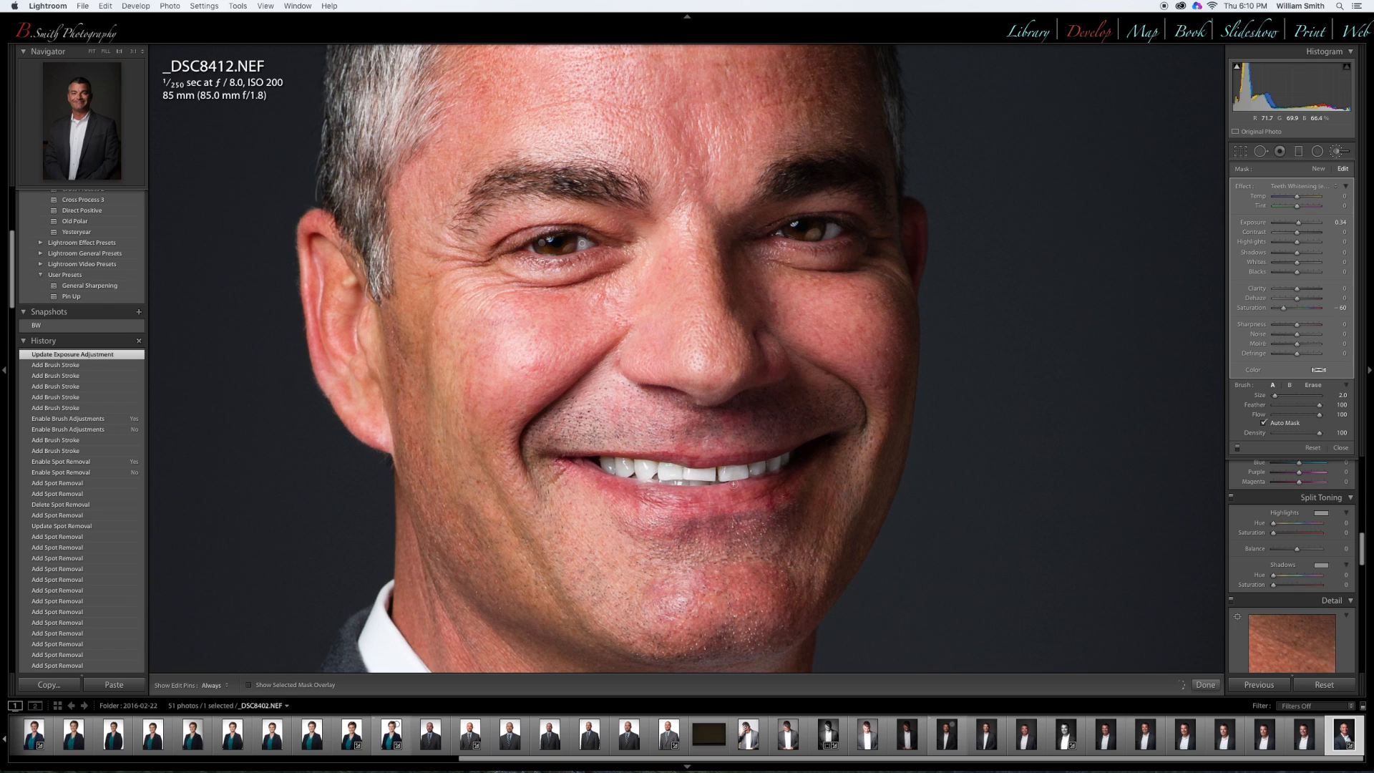
pyautogui.click(1313, 385)
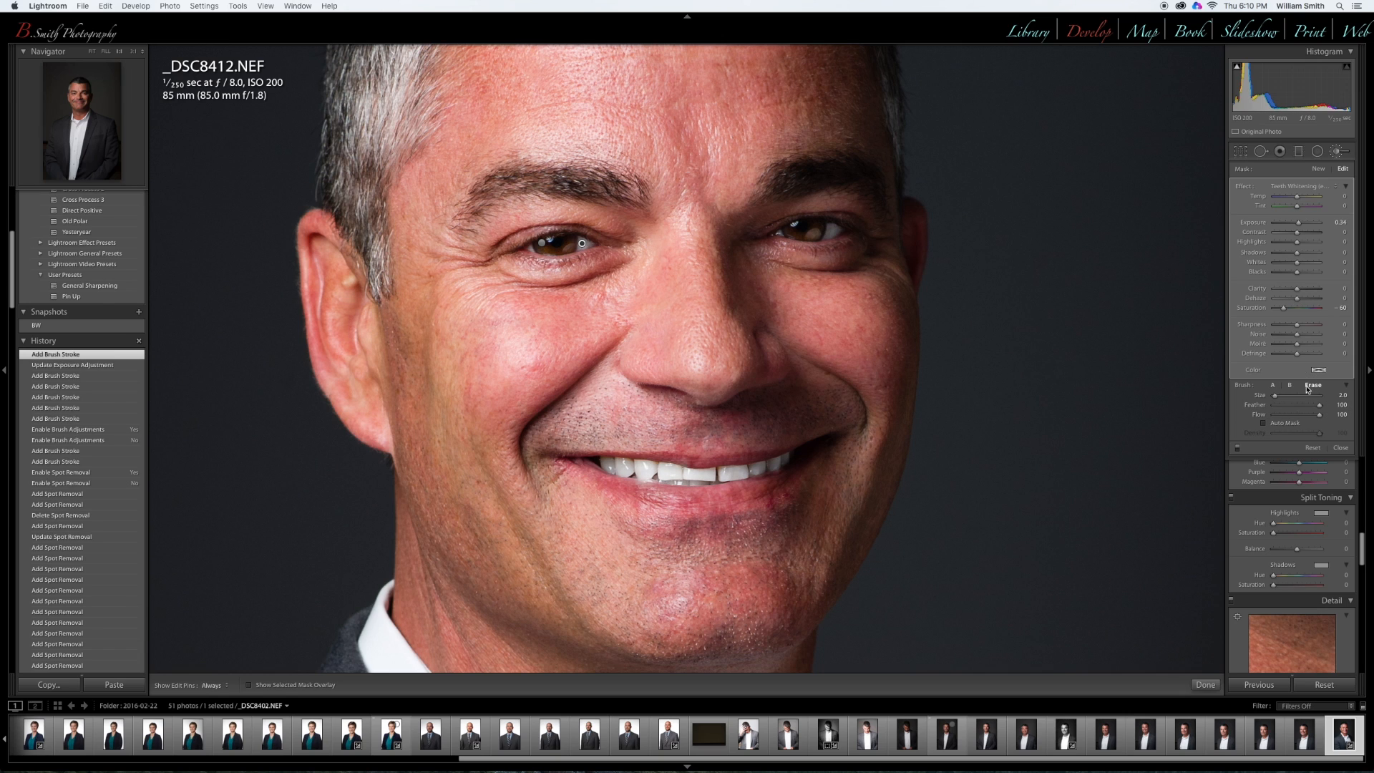
pyautogui.press('h')
pyautogui.click(692, 466)
pyautogui.press('h')
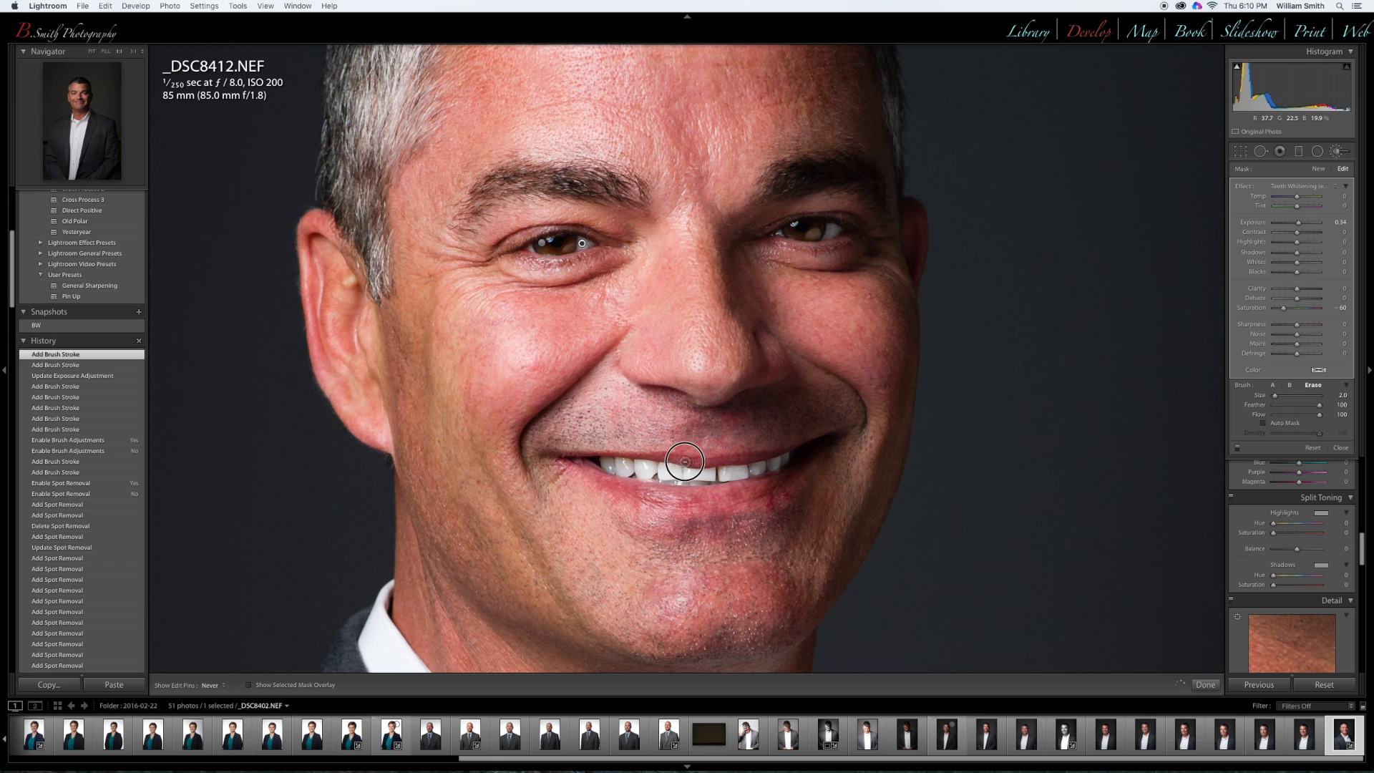
pyautogui.click(697, 445)
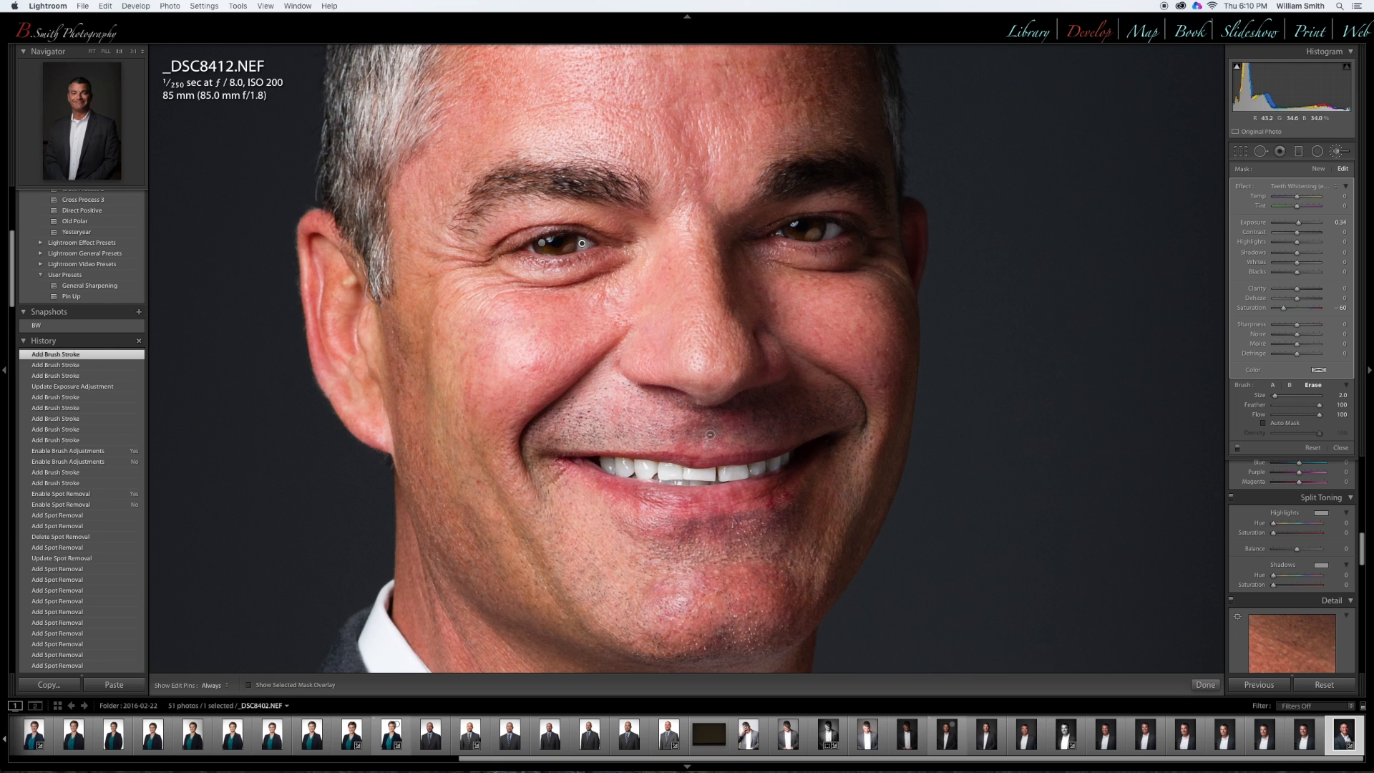
pyautogui.click(1205, 685)
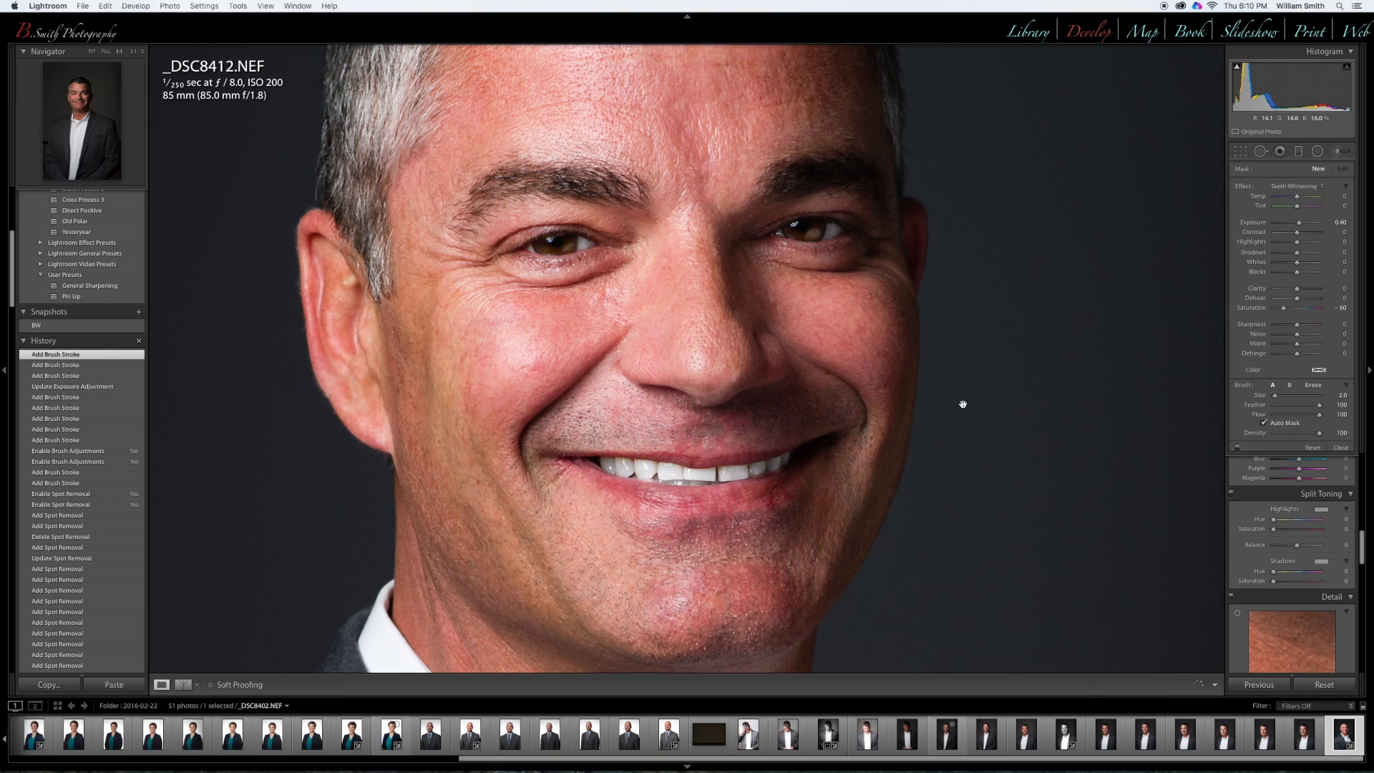
pyautogui.click(738, 324)
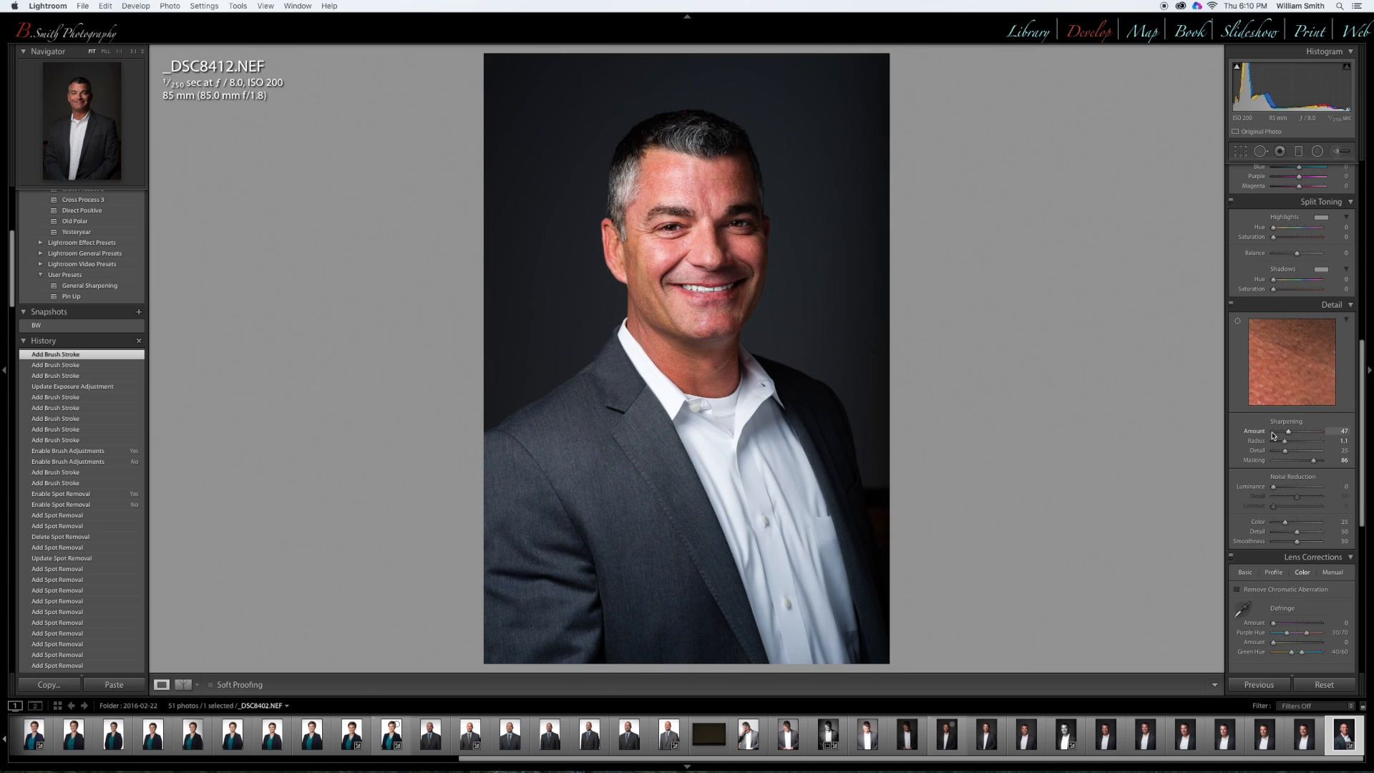
# Set the luminance of red to +19 and orange to +5, and compare the photo with and without the color adjustments
pyautogui.scroll(-2, 1323, 466)
pyautogui.scroll(-10, 1323, 467)
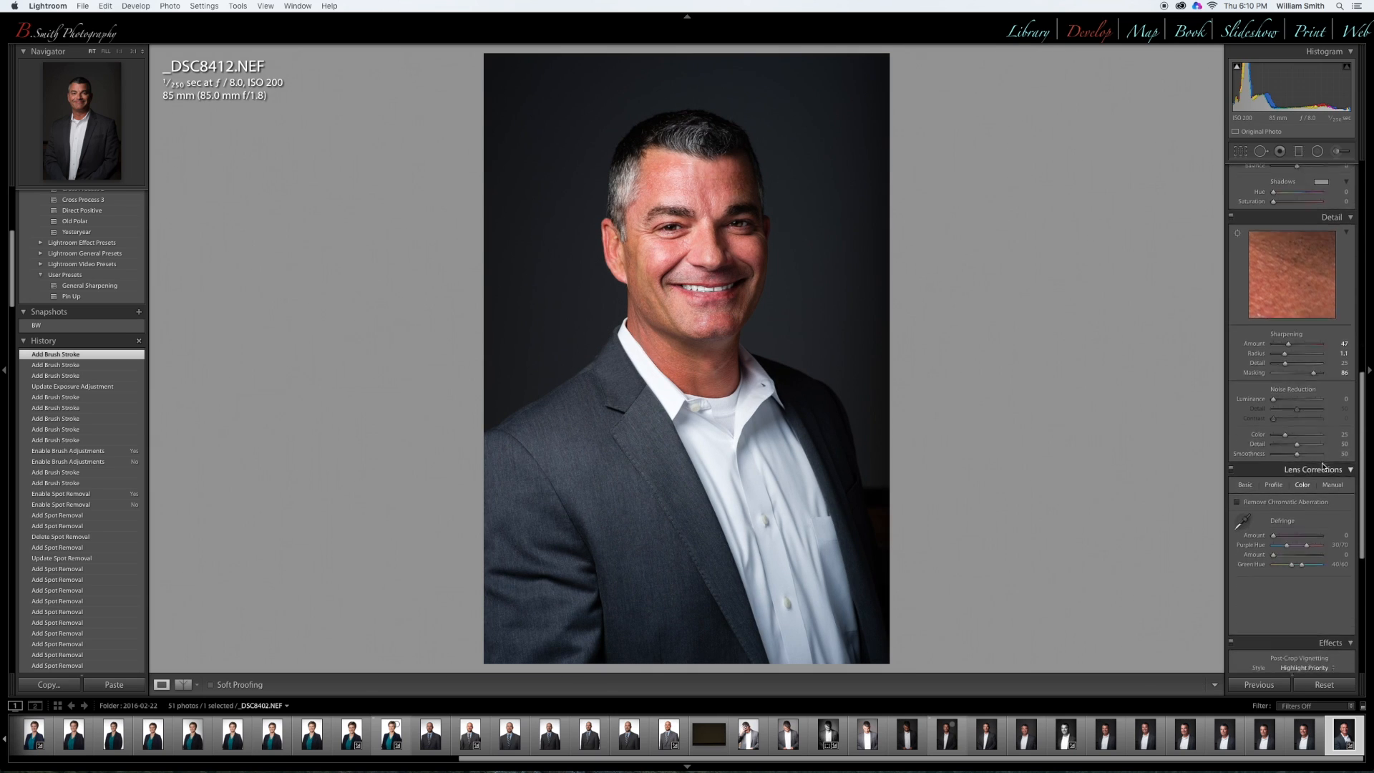
pyautogui.scroll(15, 1321, 462)
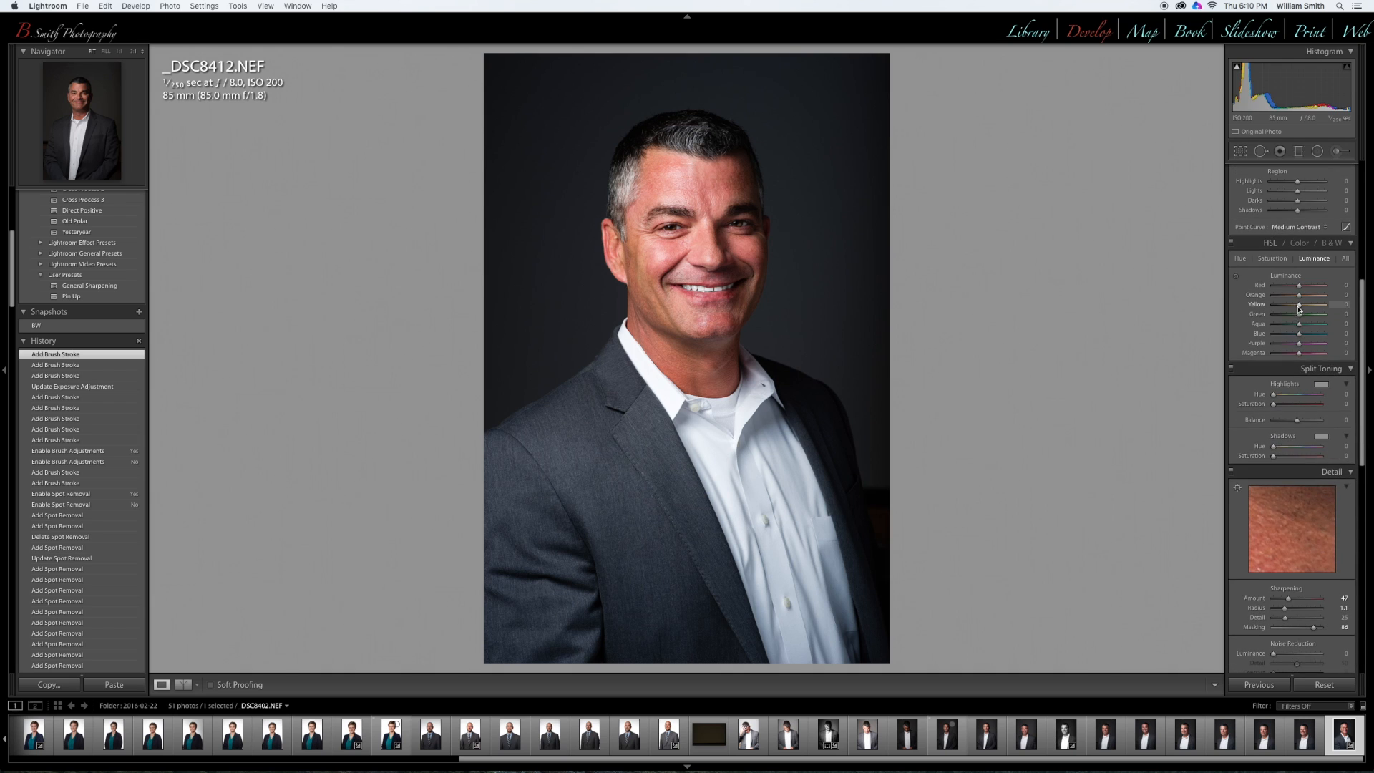
pyautogui.click(1301, 288)
pyautogui.moveTo(1301, 288); pyautogui.dragTo(1305, 288)
pyautogui.moveTo(1304, 288); pyautogui.dragTo(1304, 288)
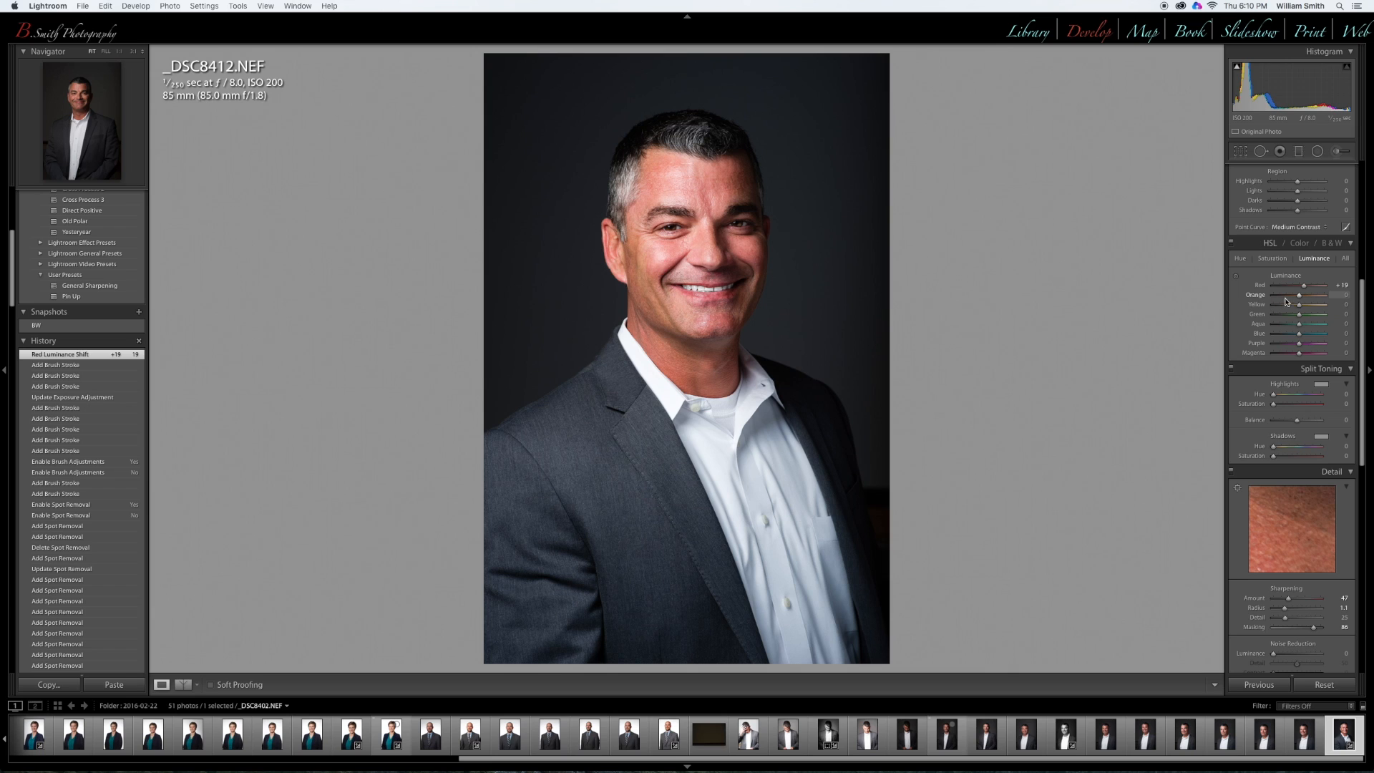
pyautogui.moveTo(1299, 296); pyautogui.dragTo(1300, 297)
pyautogui.moveTo(1301, 297); pyautogui.dragTo(1301, 298)
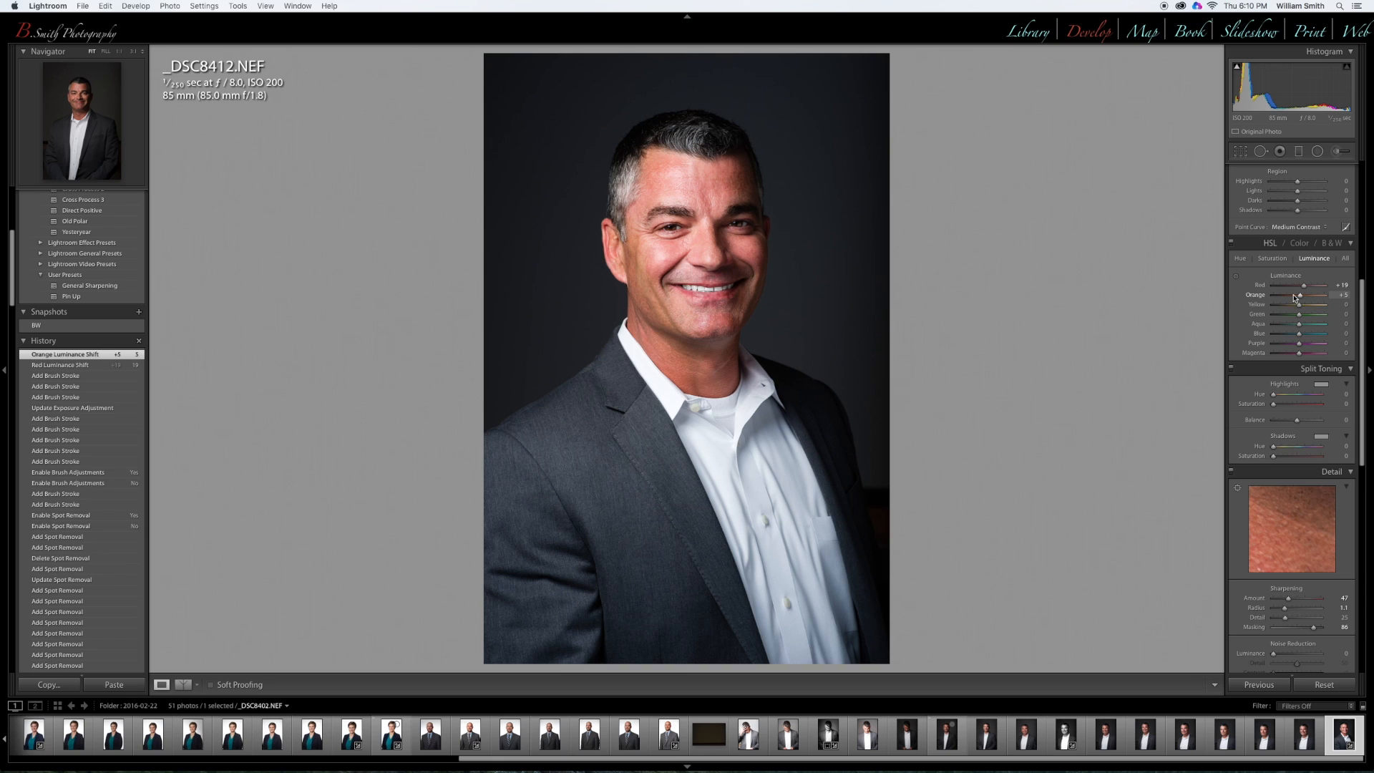
pyautogui.click(1232, 246)
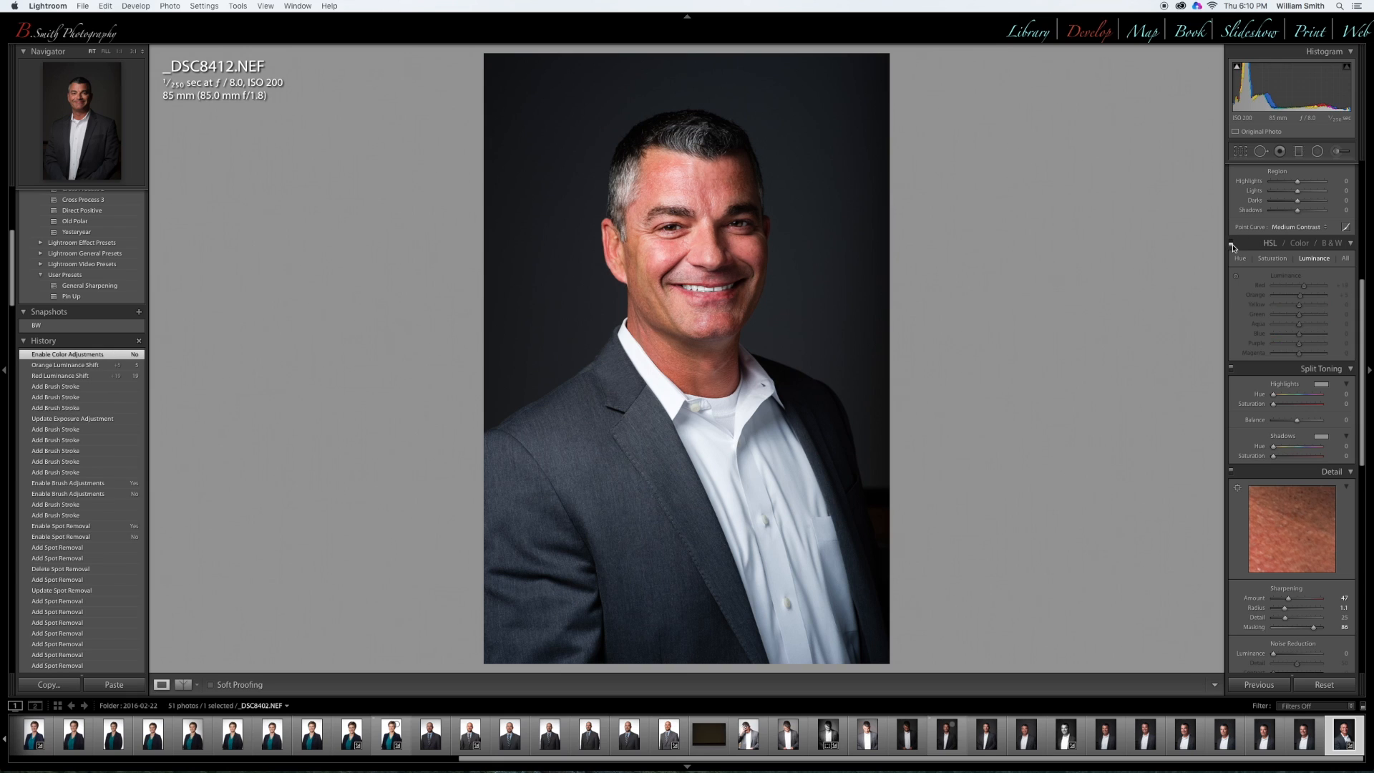
pyautogui.click(1232, 246)
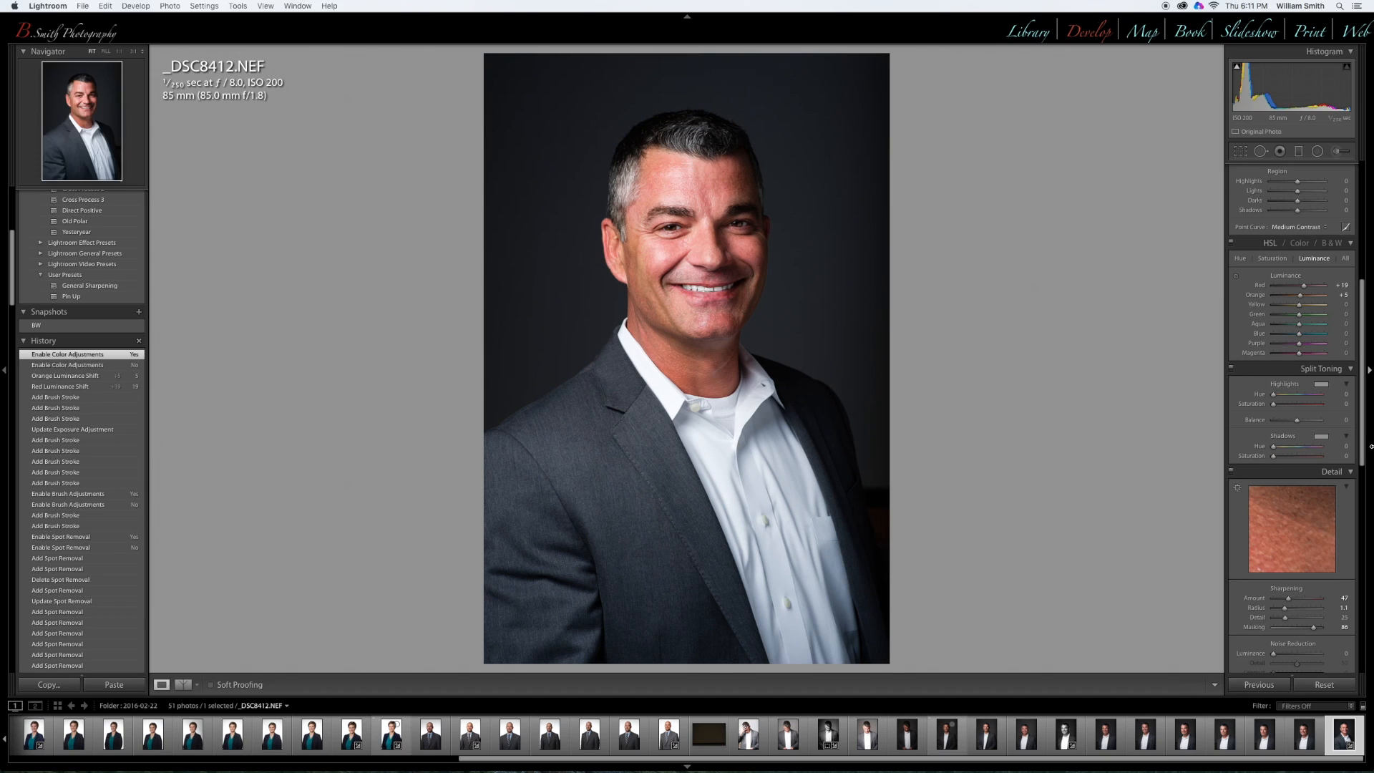
# Set the basic tone of the color photo to shadows +16 and highlights -25
pyautogui.scroll(10, 1295, 322)
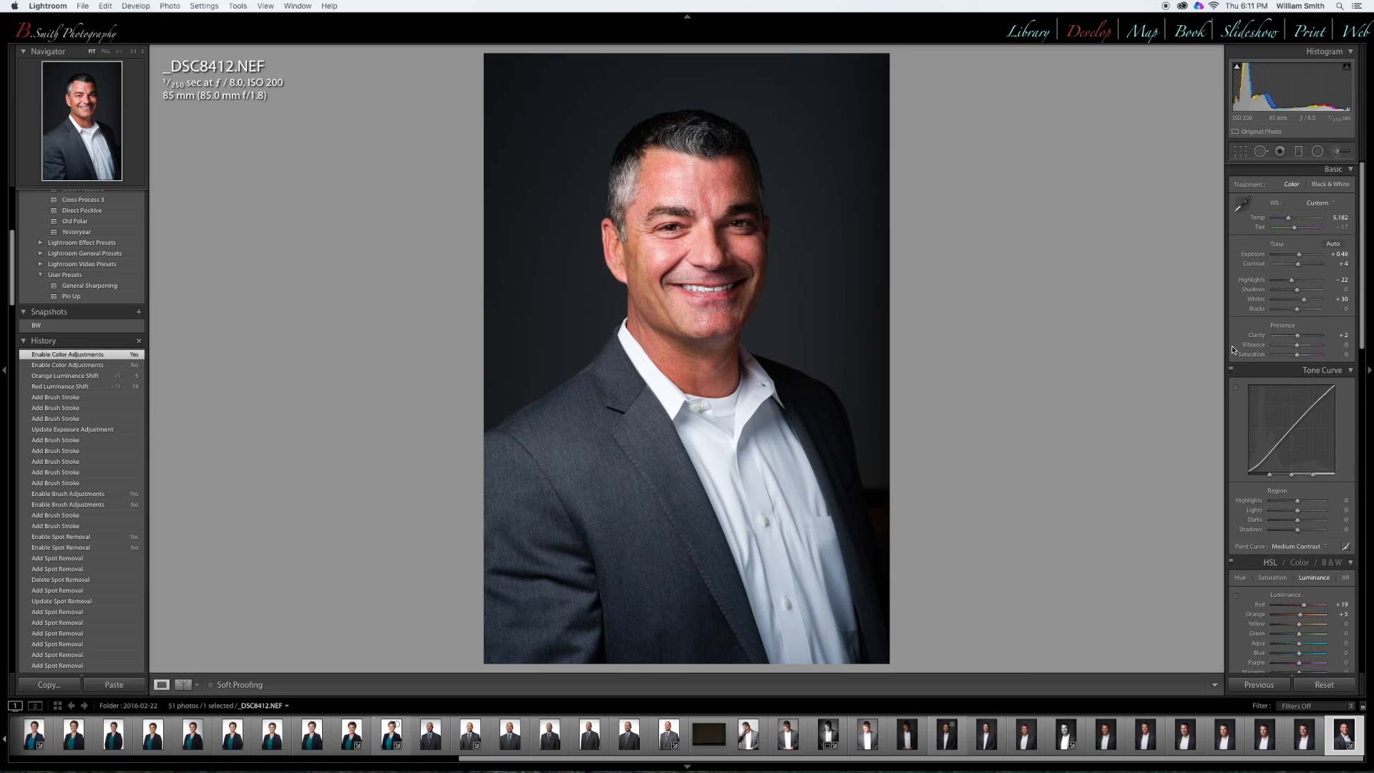
pyautogui.click(1300, 290)
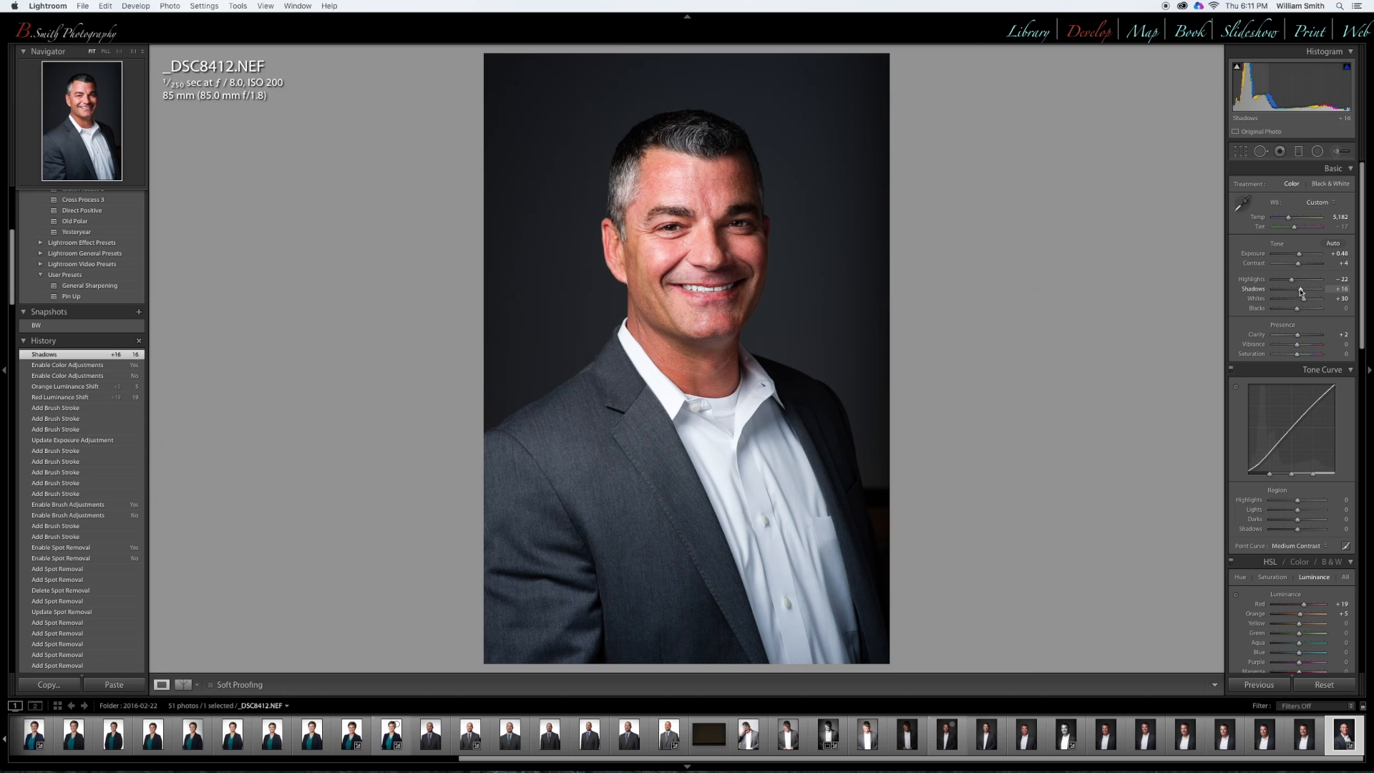
pyautogui.click(1293, 284)
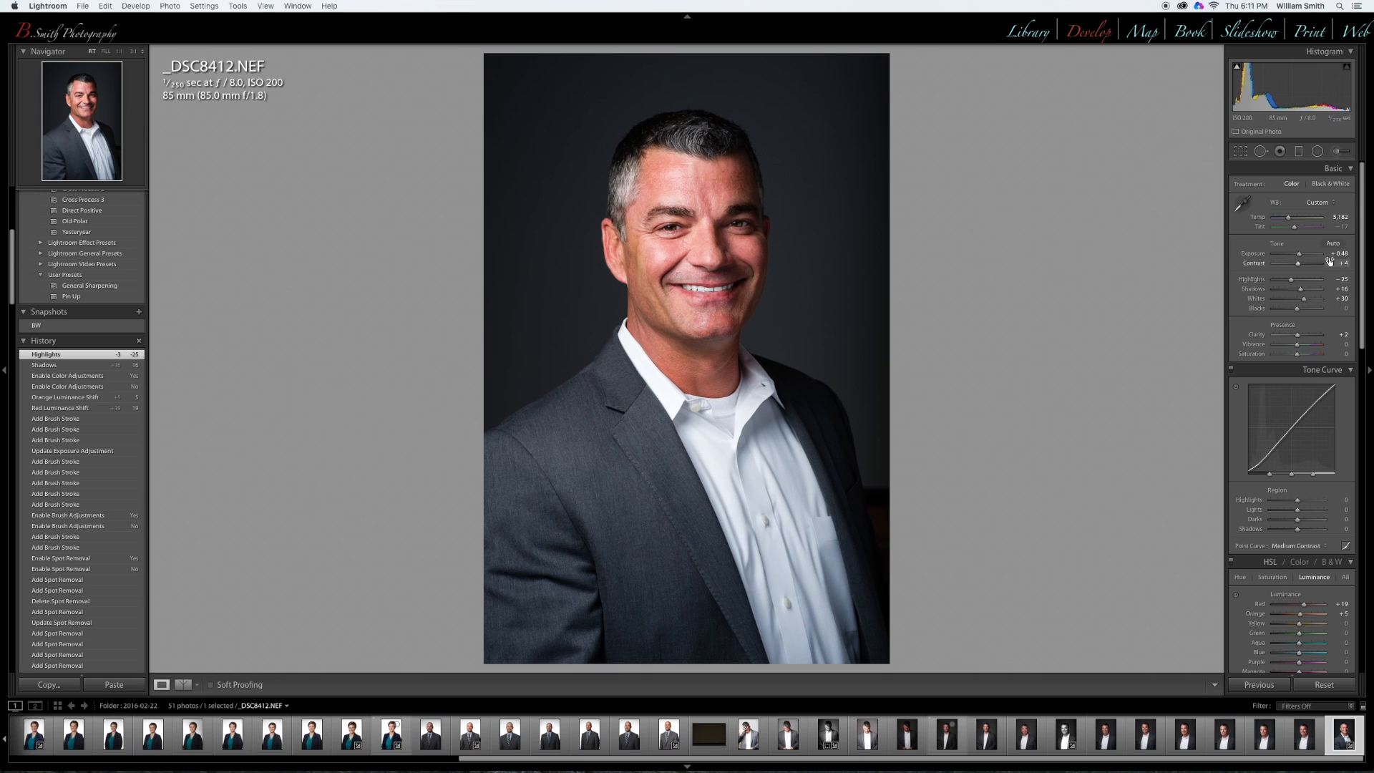
# Convert the photo to black and white and set highlights to +7, whites to +39 and exposure to +0.70
pyautogui.click(1317, 185)
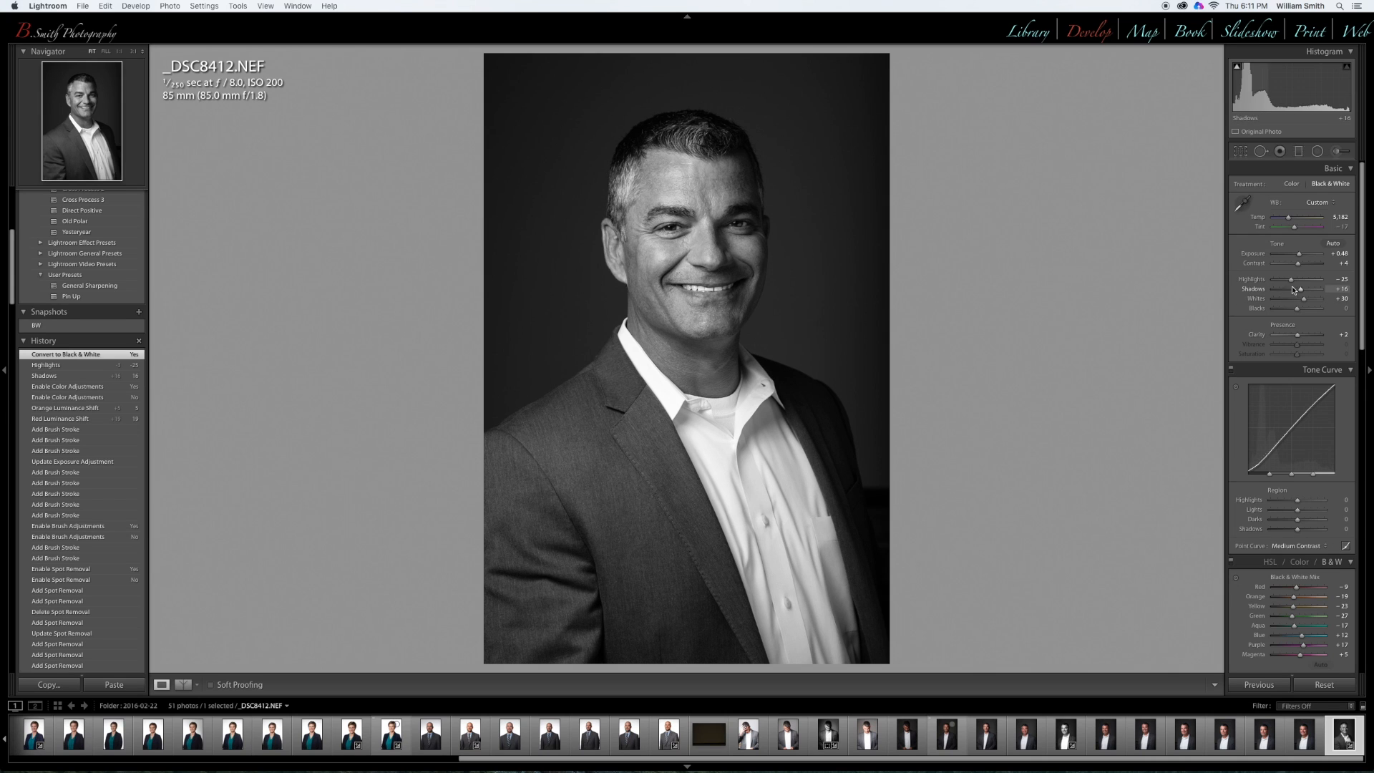
pyautogui.moveTo(1291, 280); pyautogui.dragTo(1300, 284)
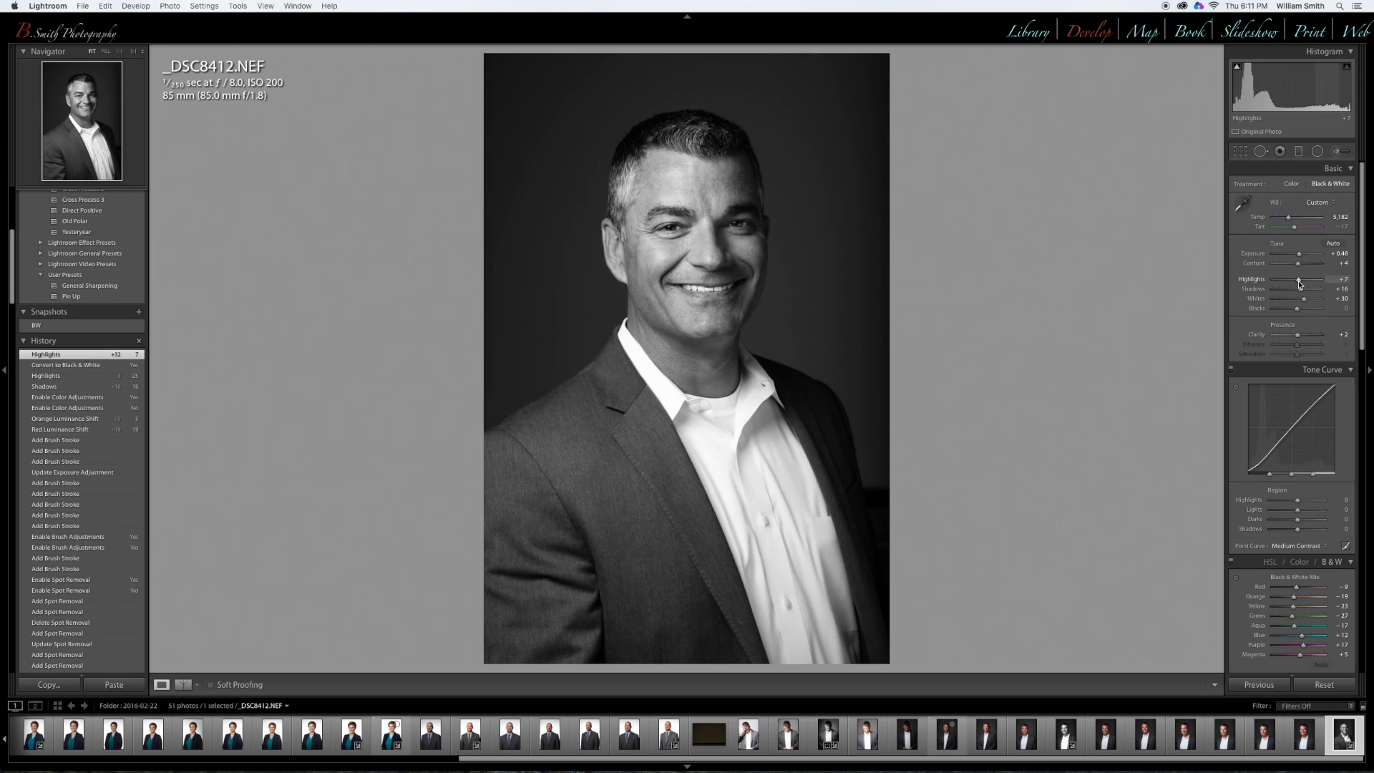
pyautogui.moveTo(1303, 299); pyautogui.dragTo(1308, 301)
pyautogui.moveTo(1299, 254); pyautogui.dragTo(1301, 257)
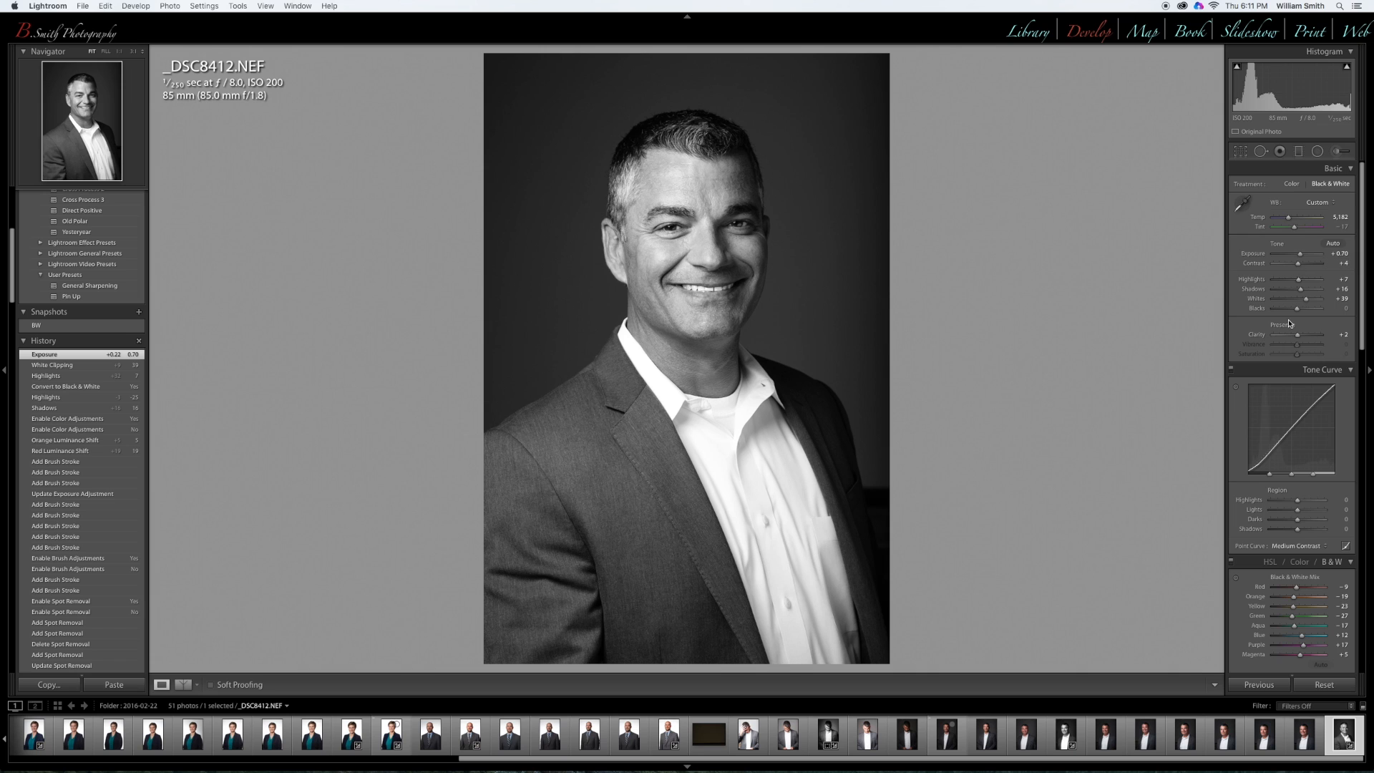
# Refine the black-and-white tone with blacks at -35, whites at +30 and highlights at +39
pyautogui.moveTo(1296, 309); pyautogui.dragTo(1289, 309)
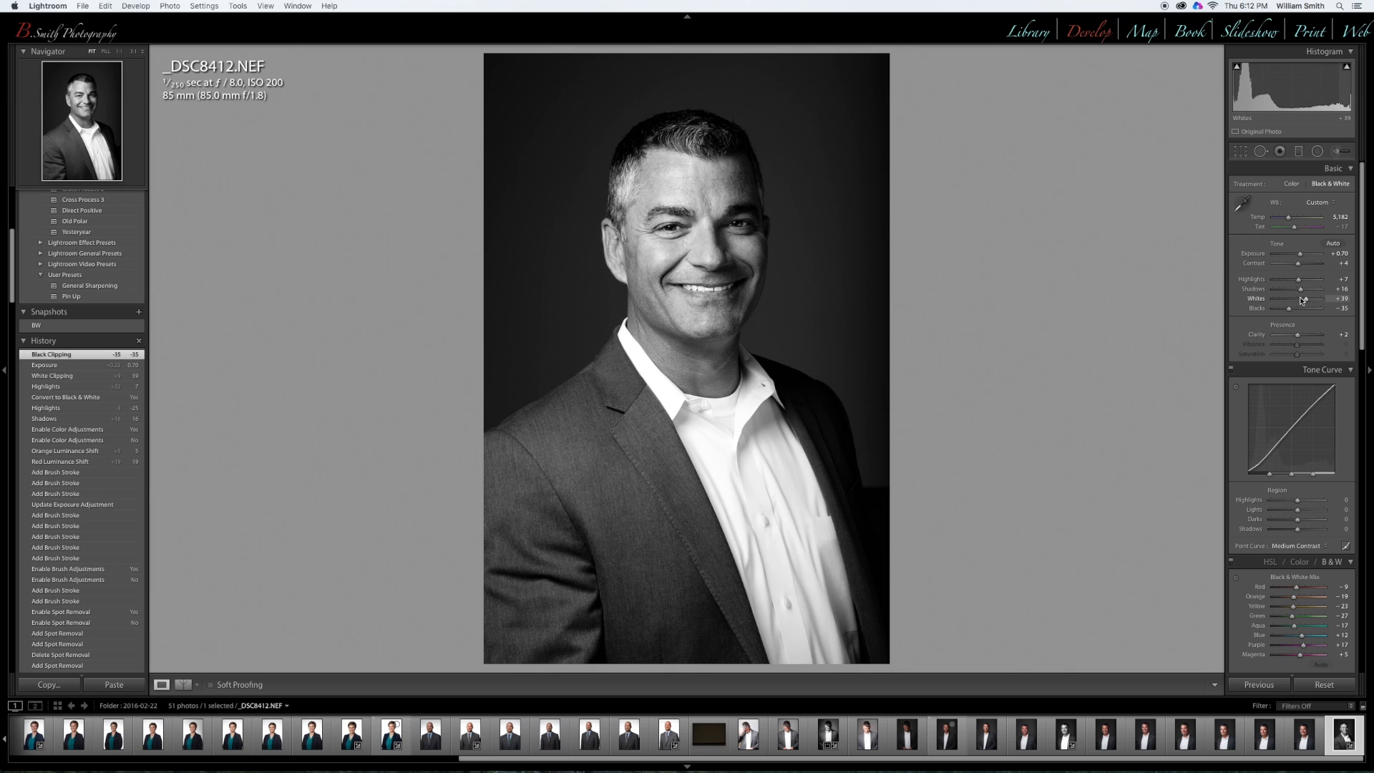
pyautogui.moveTo(1305, 300); pyautogui.dragTo(1306, 281)
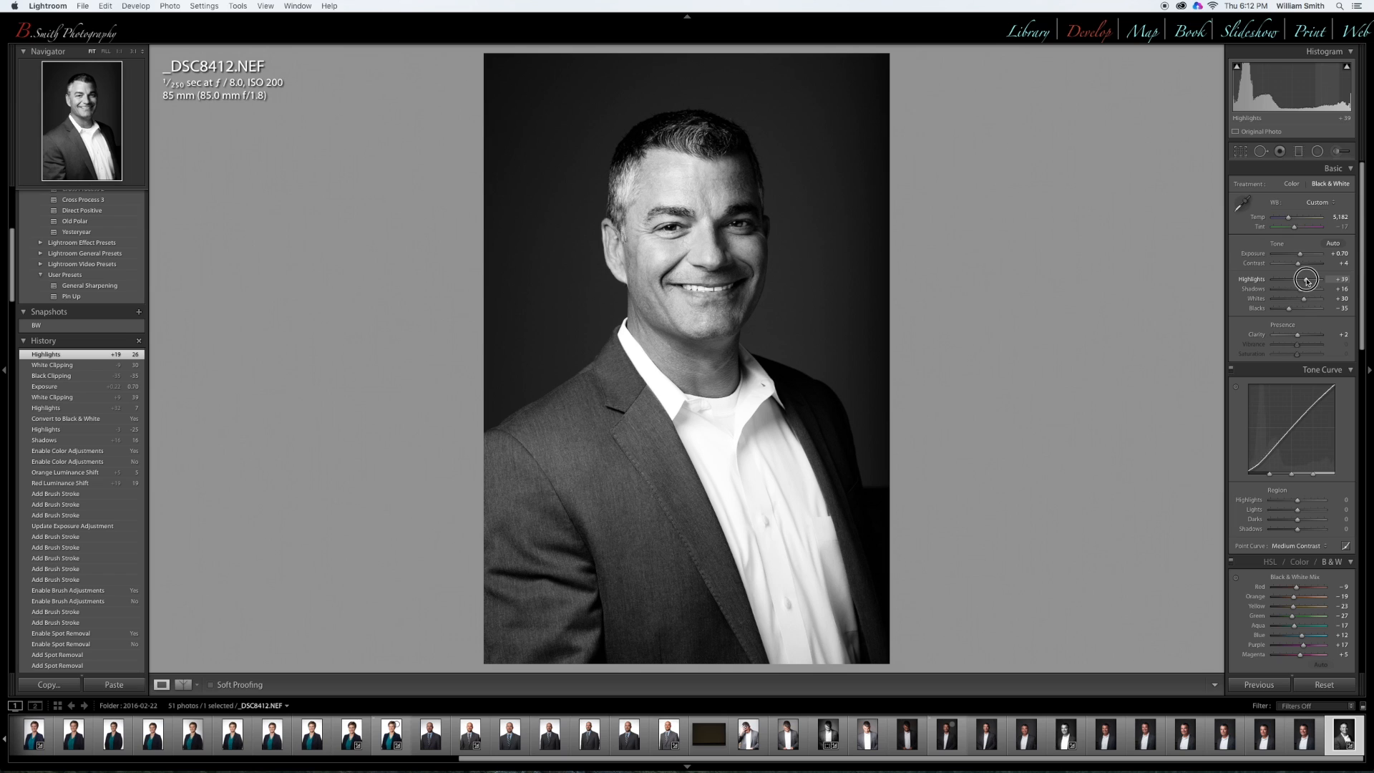
pyautogui.moveTo(1306, 281); pyautogui.dragTo(1308, 280)
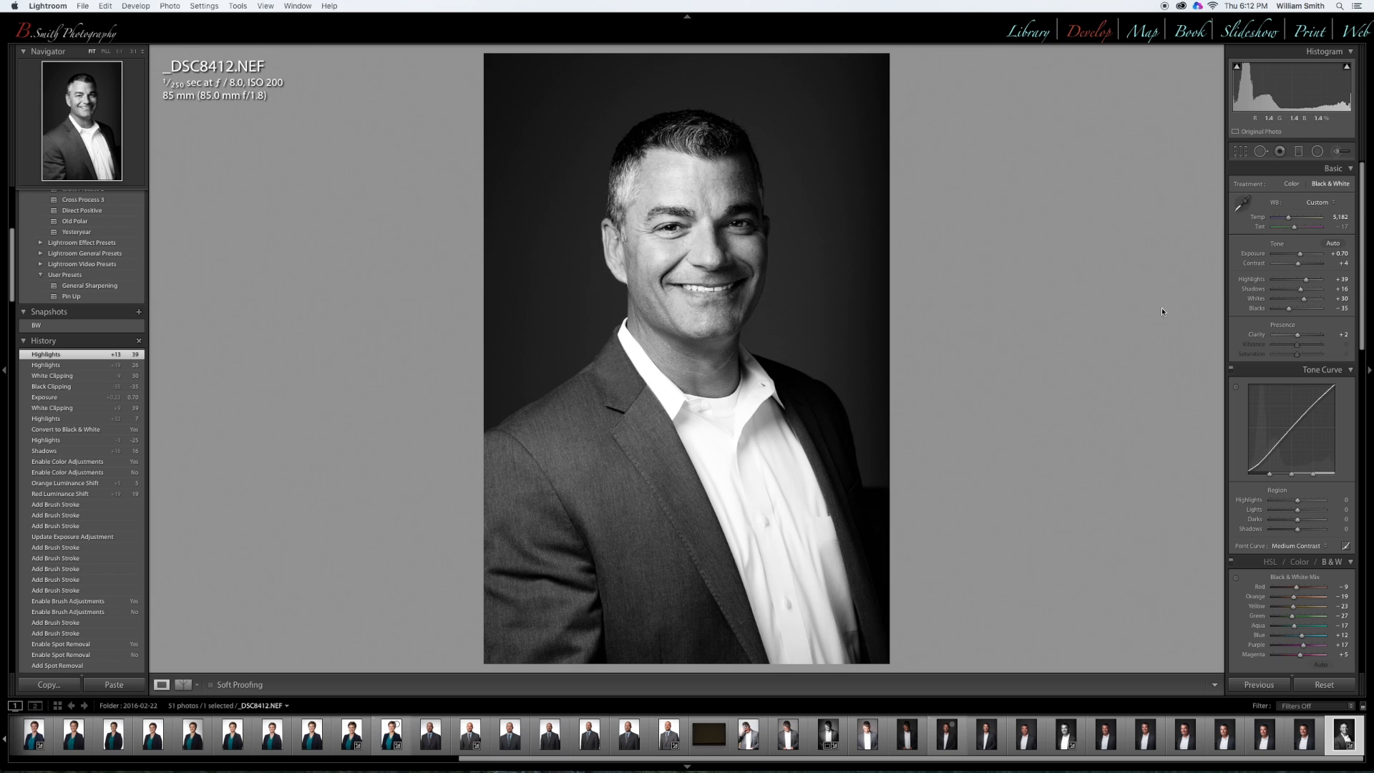
# Darken the distracting object at the black-and-white photo's right edge using an Exposure adjustment brush at -3.16, and finish brushing
pyautogui.click(1341, 152)
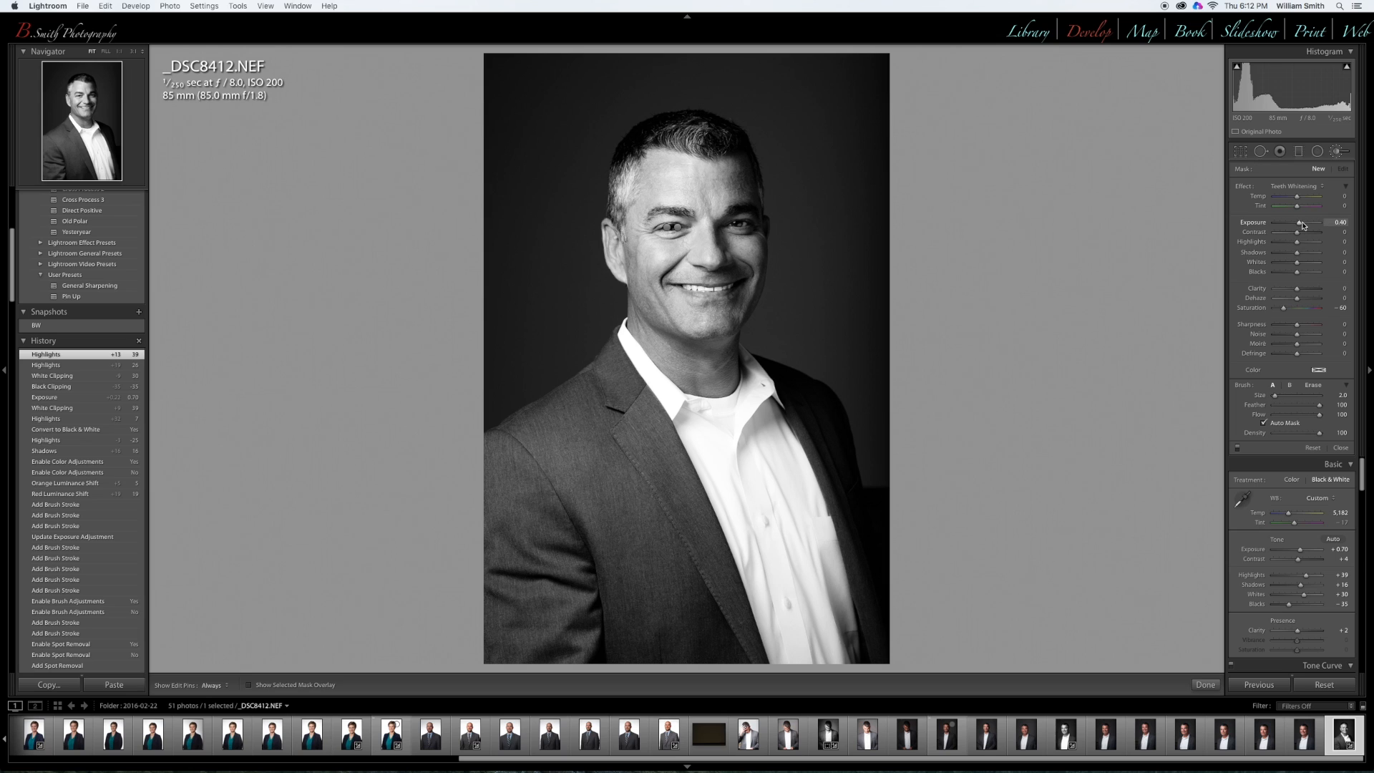
pyautogui.moveTo(1303, 225); pyautogui.dragTo(1294, 225)
pyautogui.click(1297, 186)
pyautogui.click(1294, 214)
pyautogui.scroll(10, 892, 505)
pyautogui.moveTo(919, 502)
pyautogui.mouseDown()
pyautogui.moveTo(893, 476)
pyautogui.moveTo(886, 504)
pyautogui.moveTo(893, 415)
pyautogui.mouseUp()
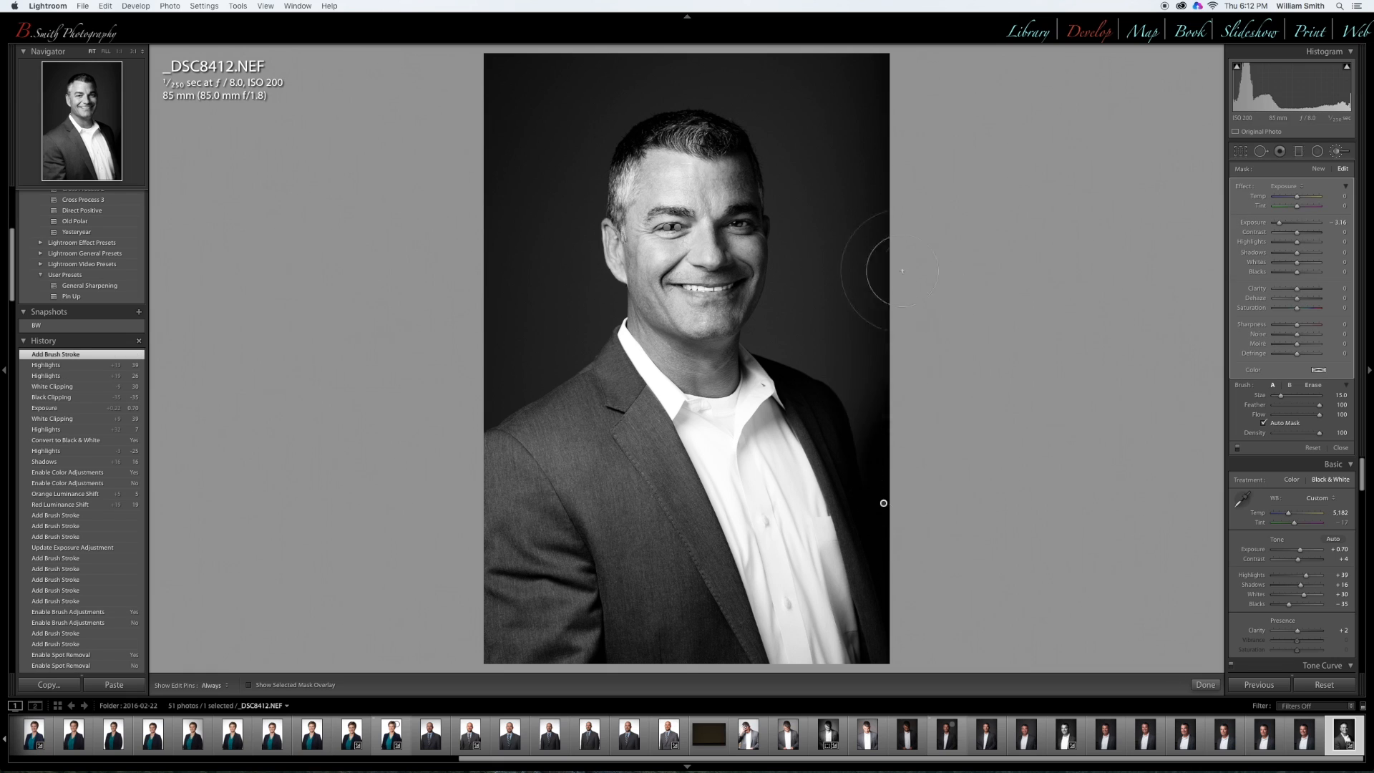
pyautogui.click(1205, 685)
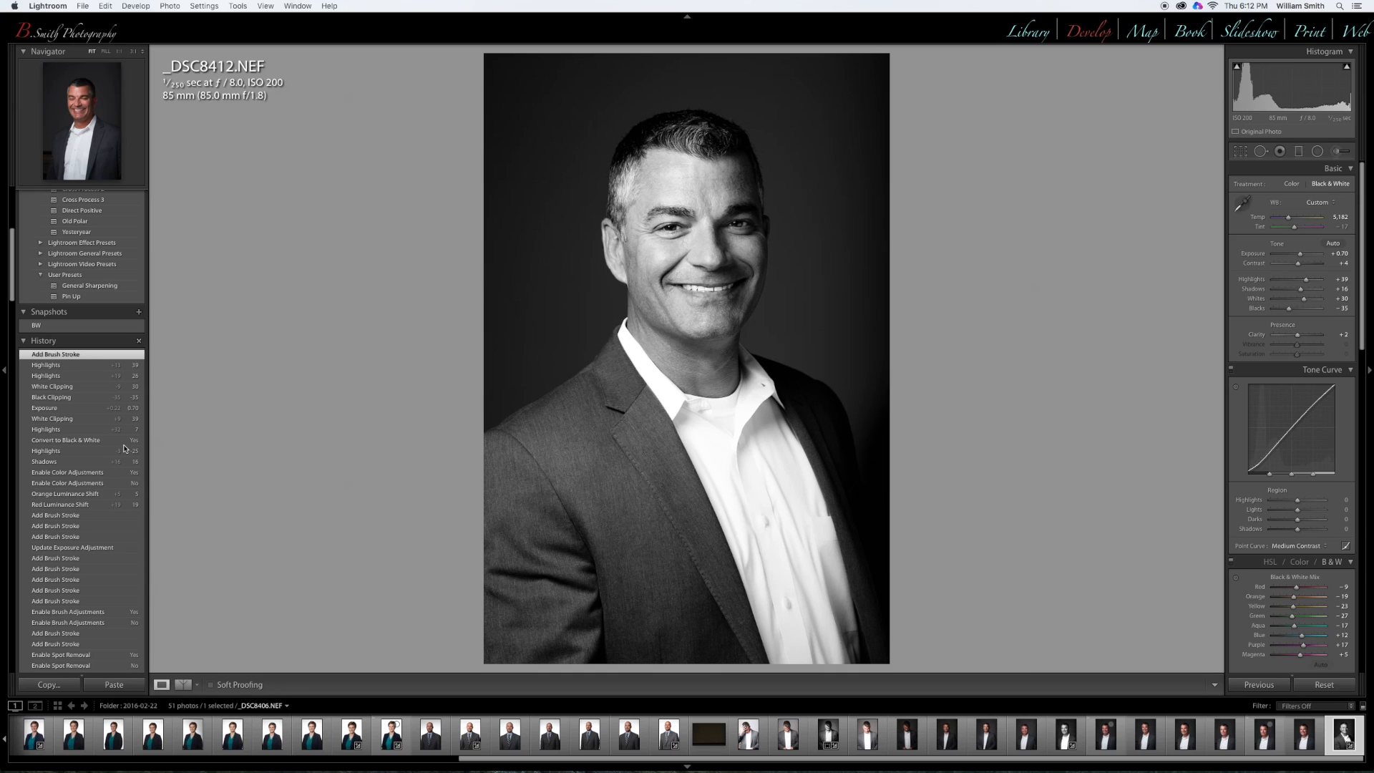
# Return to the color history state before the black-and-white conversion and darken the object at the photo's right edge with the -3.16 exposure brush
pyautogui.scroll(-2, 121, 445)
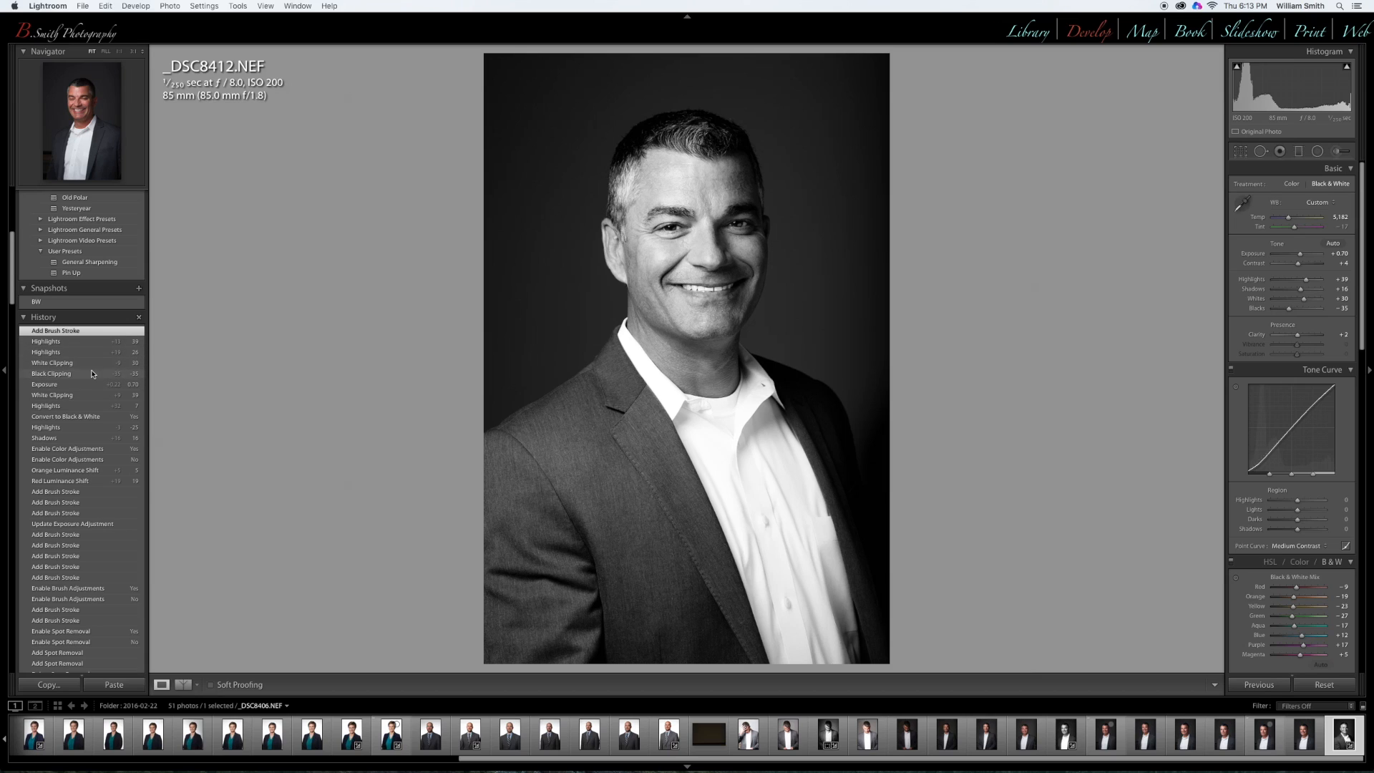
pyautogui.click(88, 428)
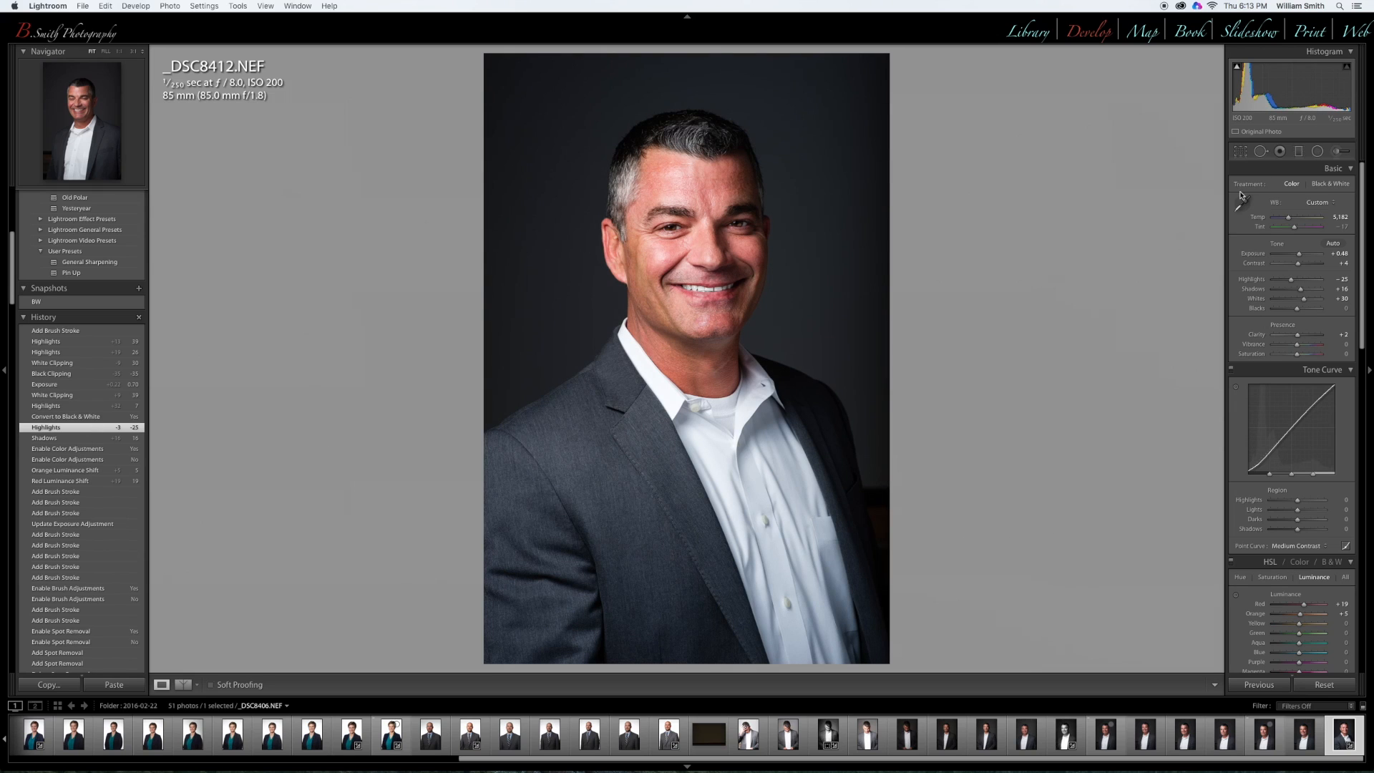
pyautogui.click(1337, 151)
pyautogui.scroll(-9, 879, 478)
pyautogui.press('h')
pyautogui.scroll(1, 878, 477)
pyautogui.moveTo(878, 501); pyautogui.dragTo(883, 415)
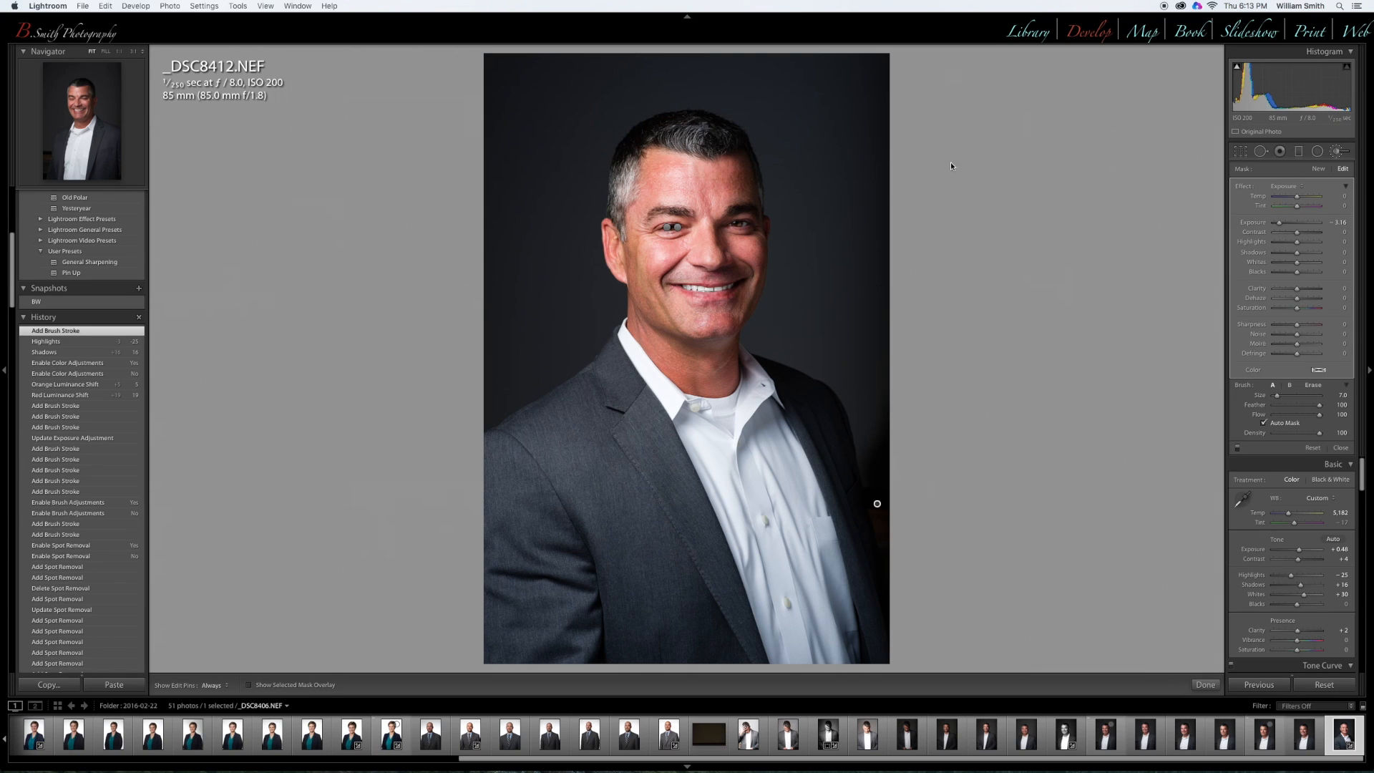
pyautogui.click(1205, 685)
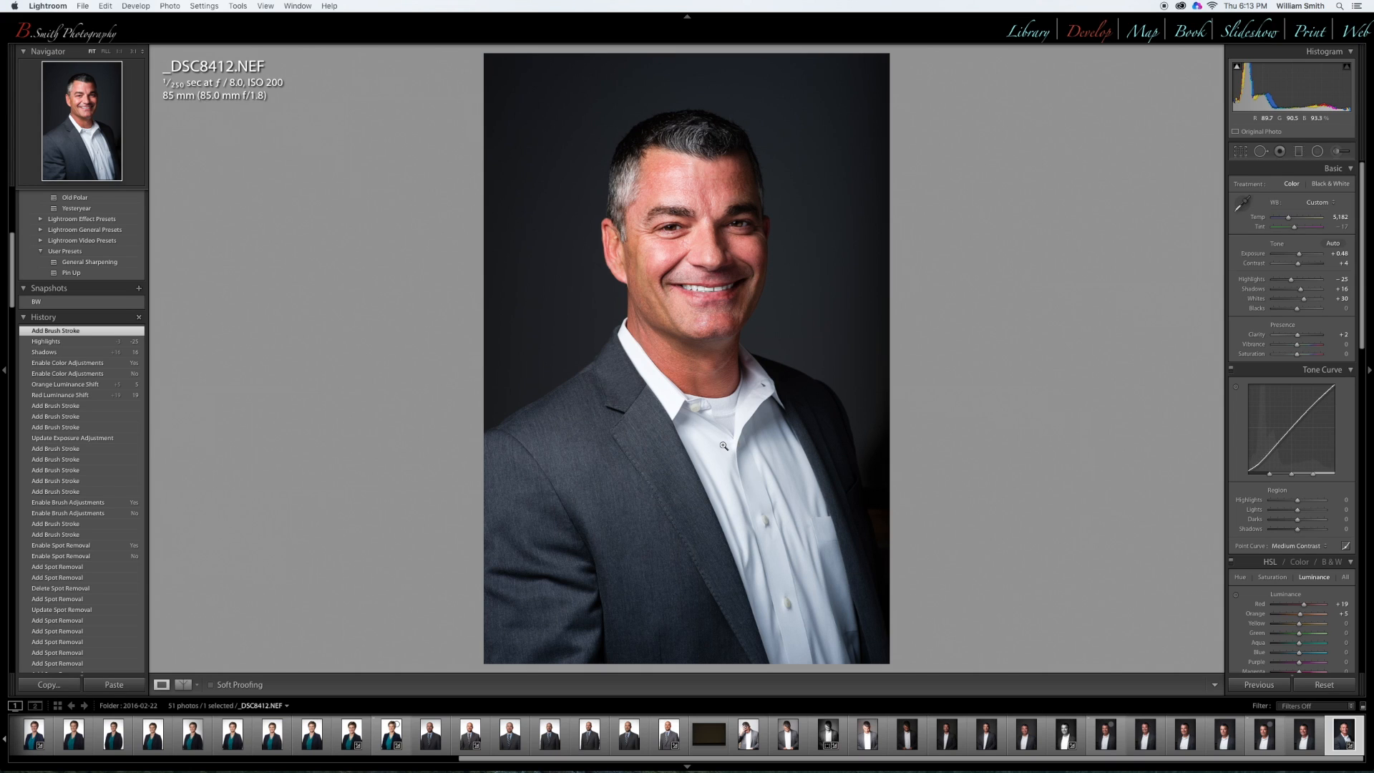
pyautogui.moveTo(942, 766)
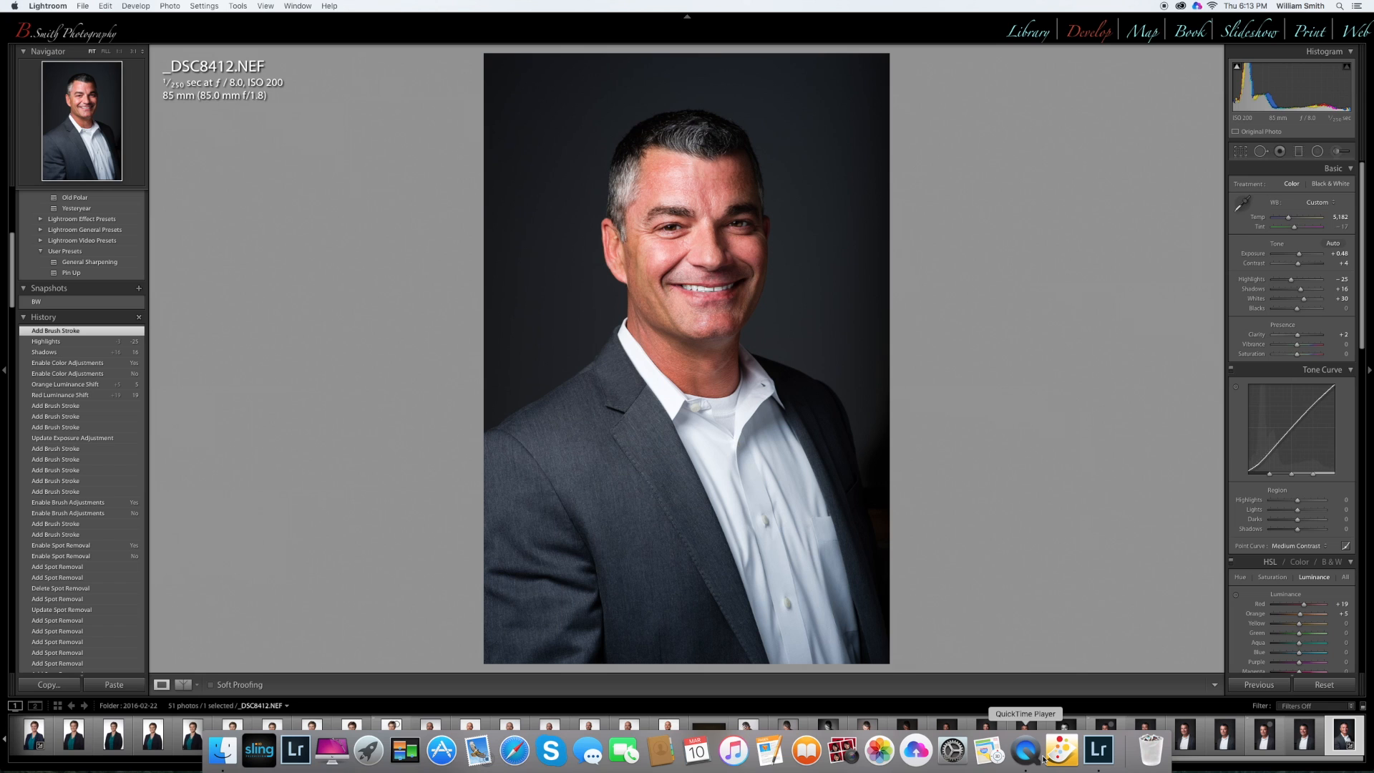
pyautogui.click(1043, 760)
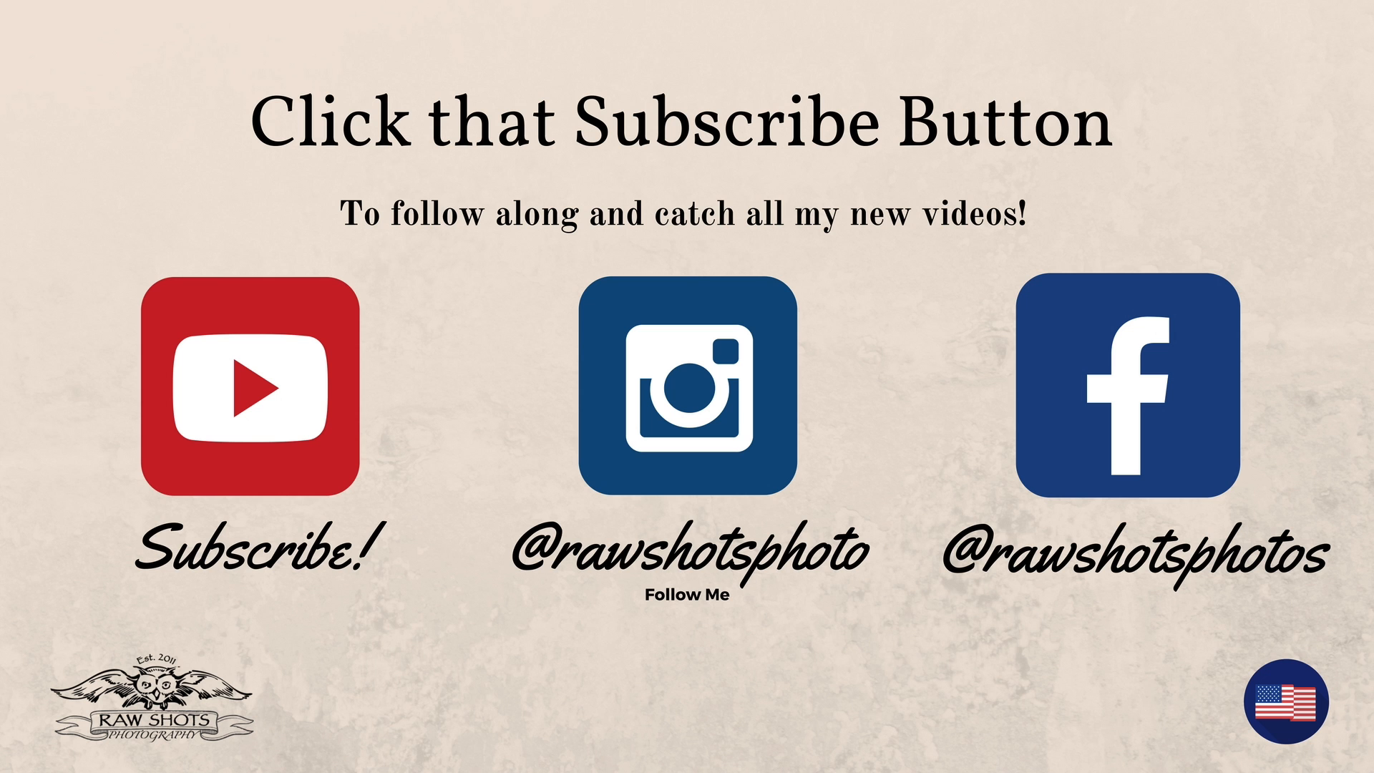